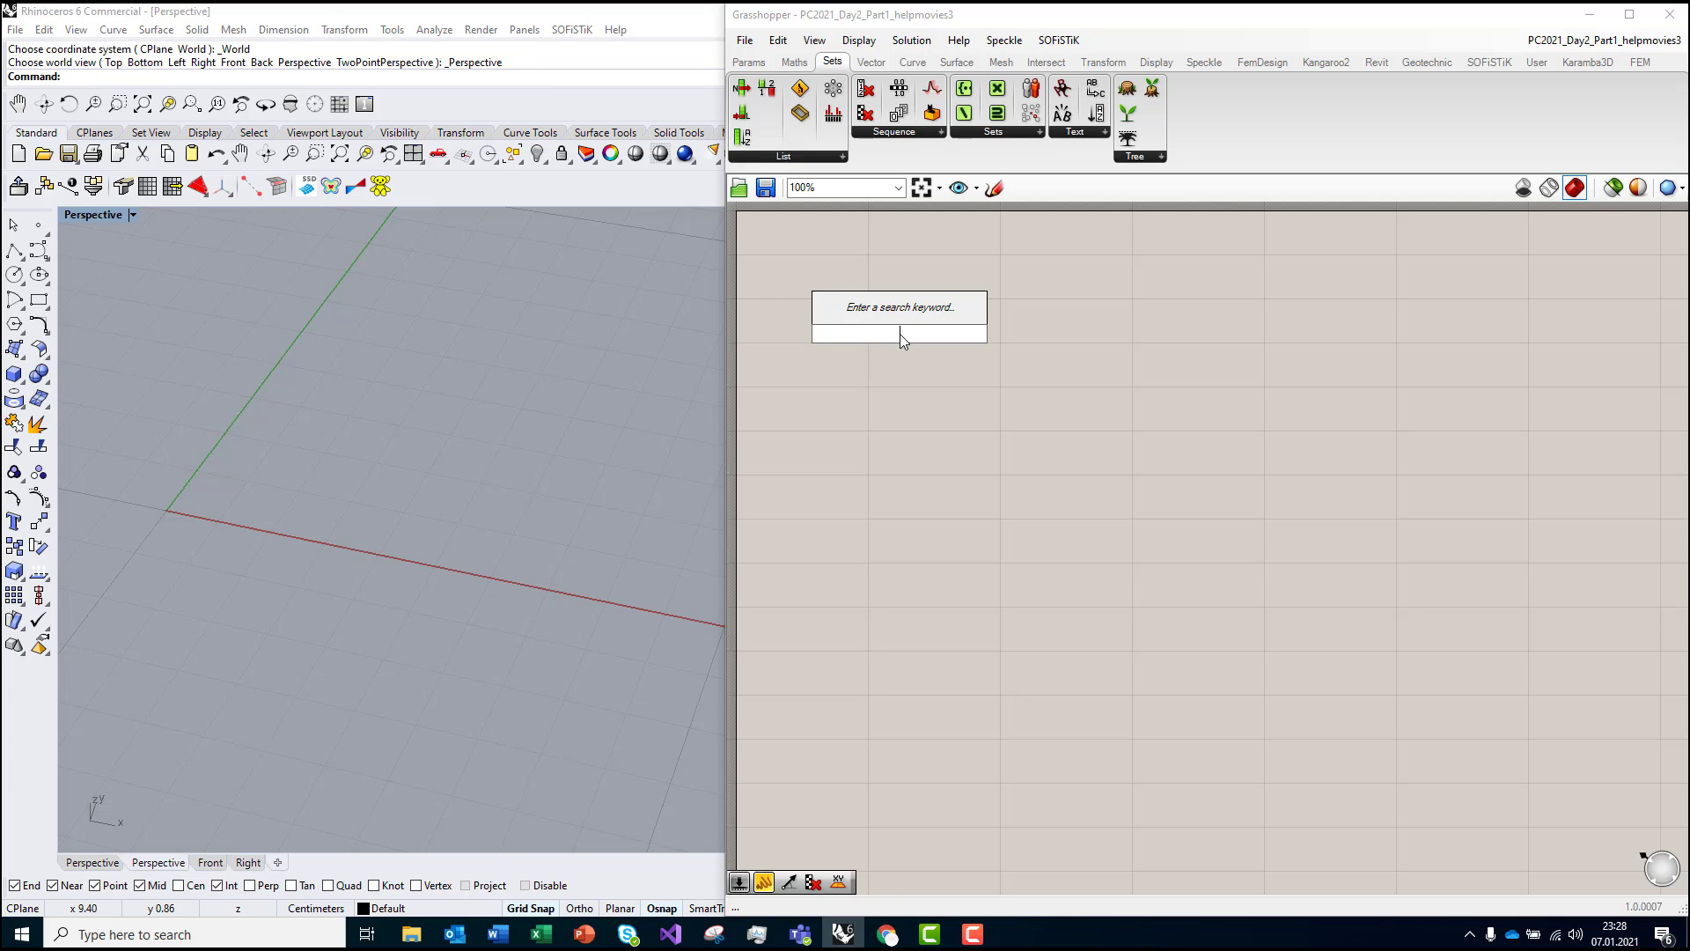
Step: Place a Series component and a Panel on the canvas and connect the Series output to the Panel
{"action": "type", "text": "series"}
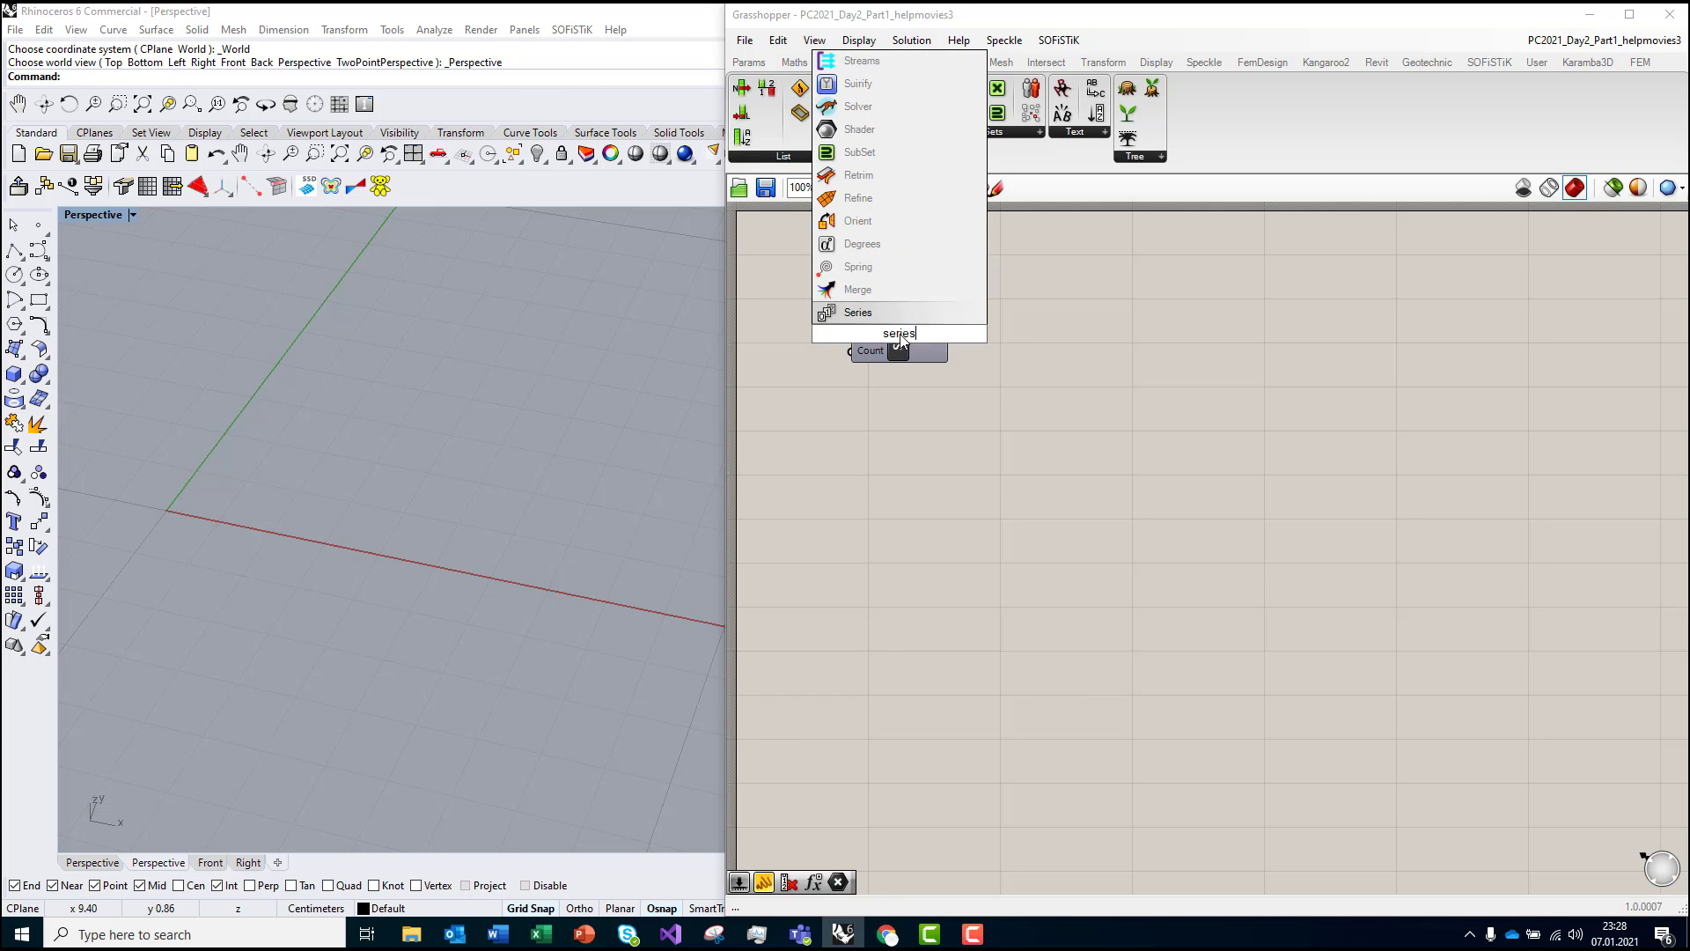
{"action": "key", "text": "Return"}
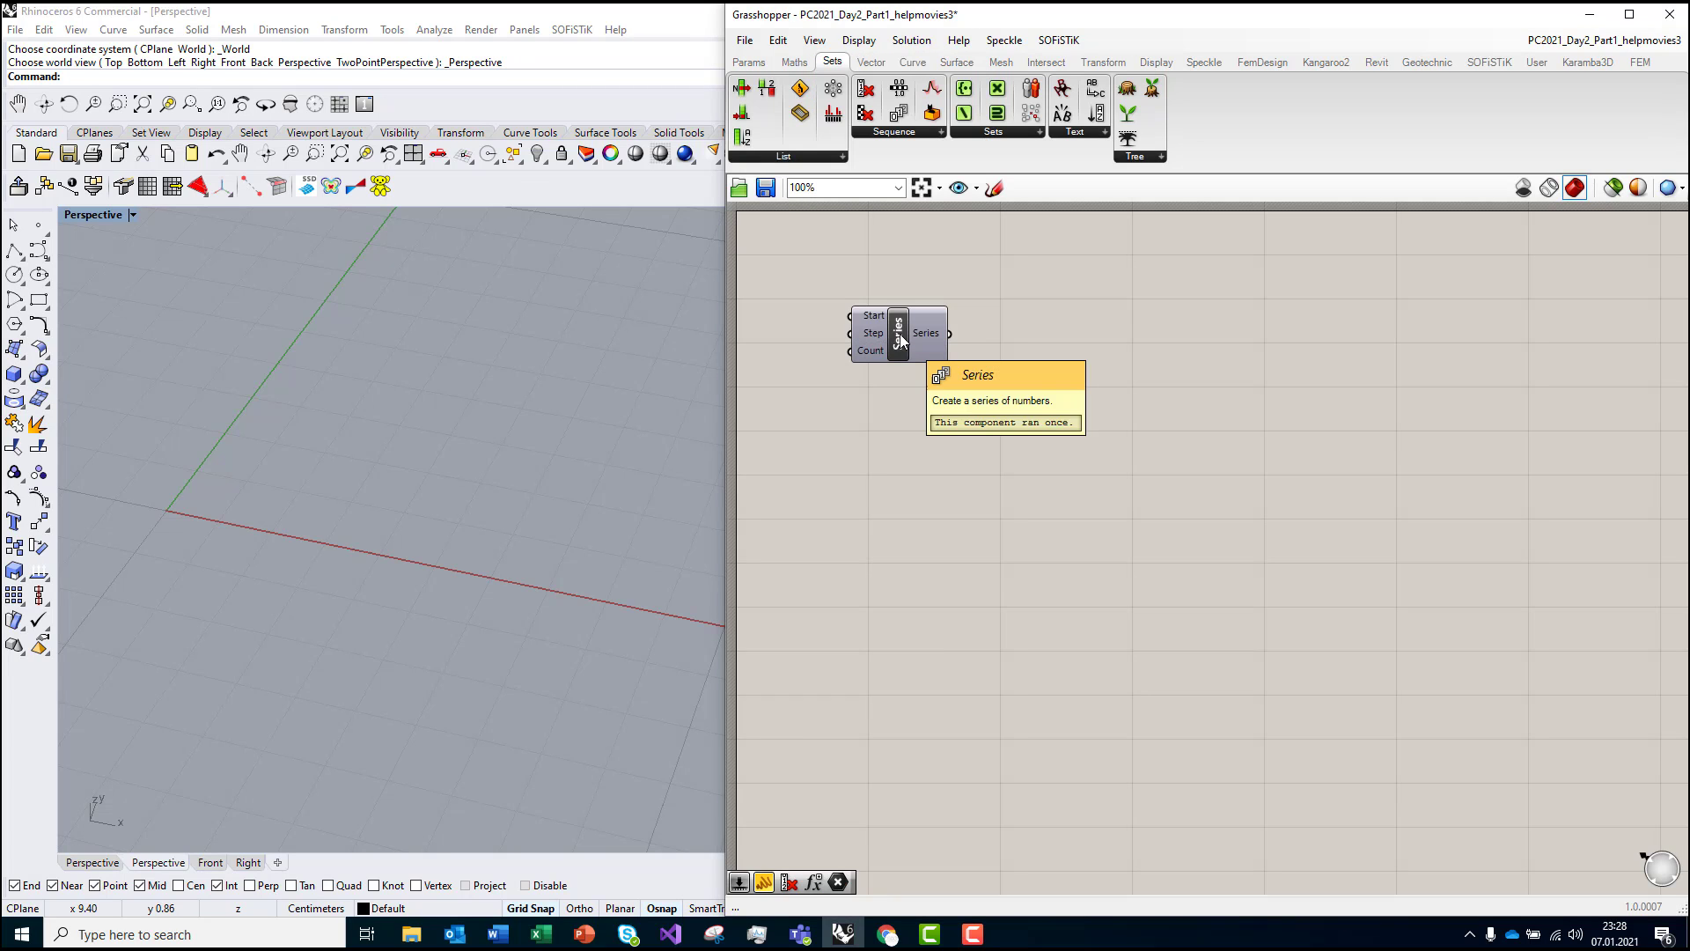
{"action": "double_click", "coordinate": [1086, 345]}
{"action": "type", "text": "panel"}
{"action": "key", "text": "Return"}
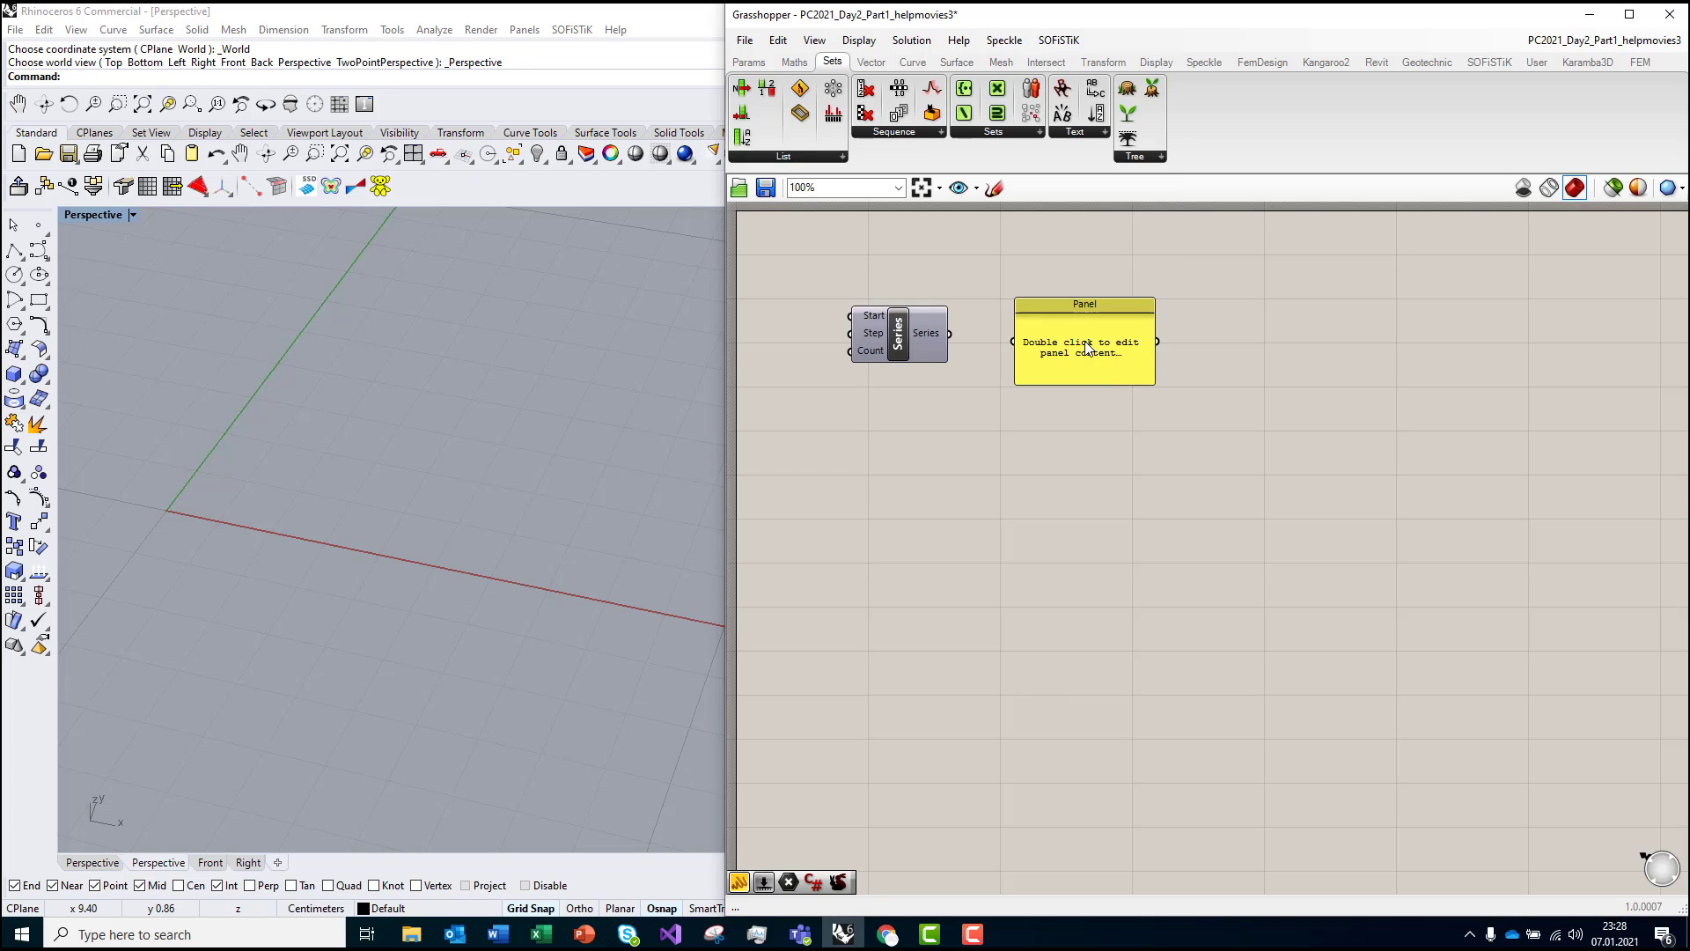
{"action": "left_click_drag", "start_coordinate": [949, 333], "coordinate": [1057, 421]}
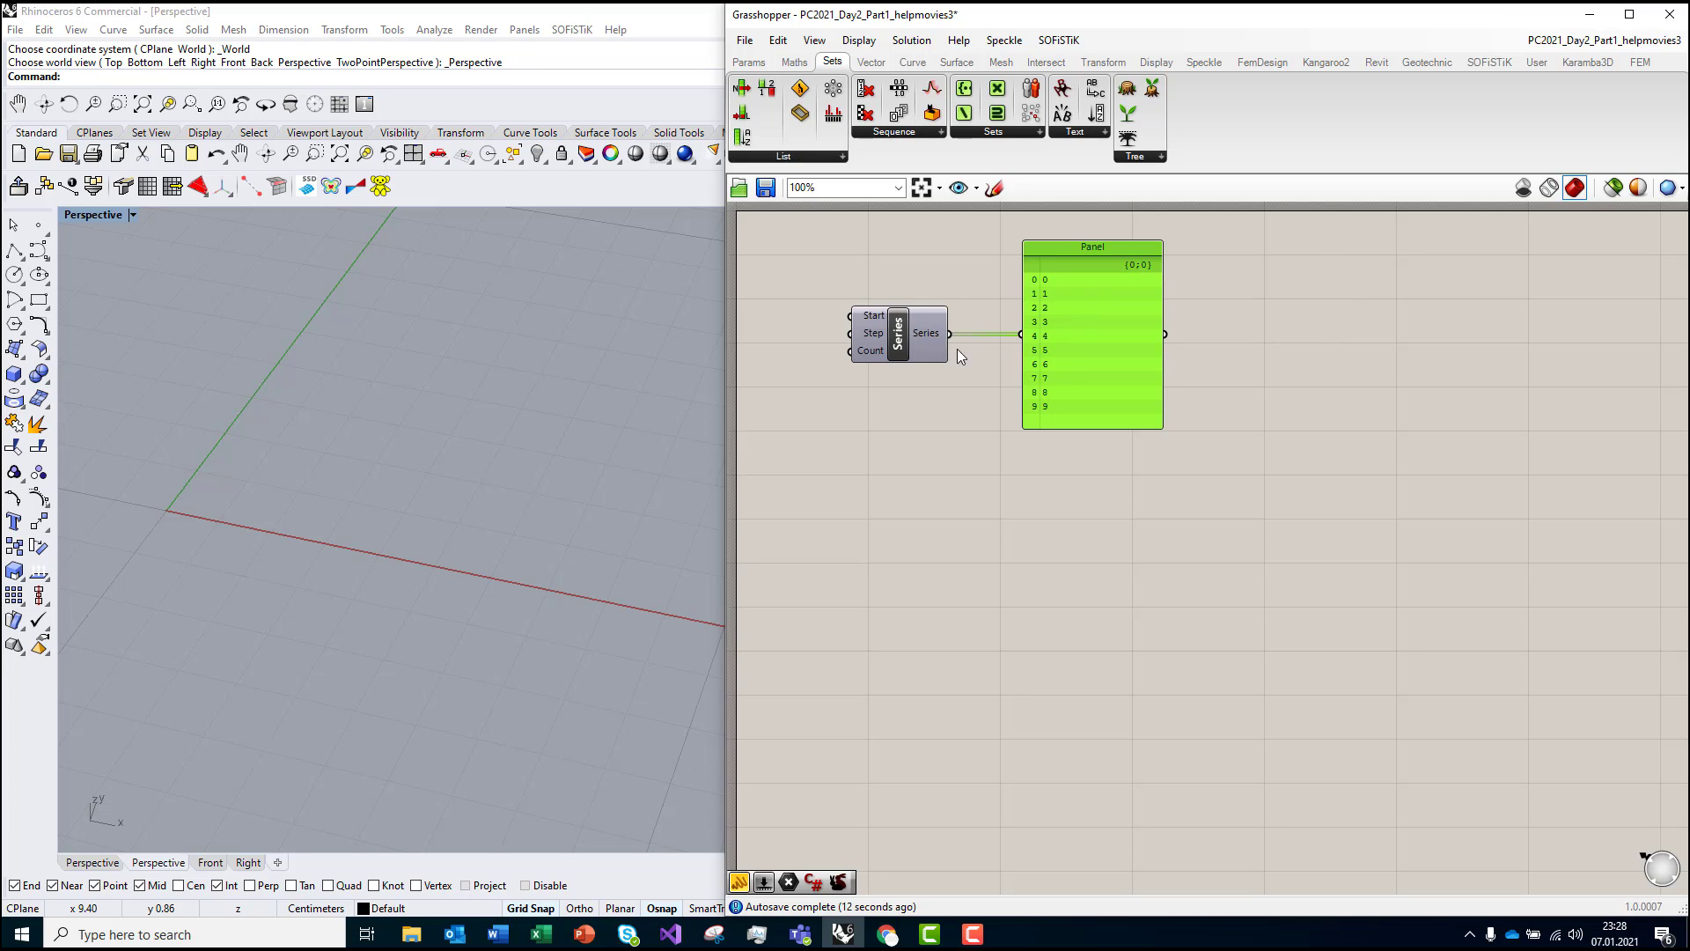
Step: Duplicate the connected Series component and Panel directly below the originals
{"action": "left_click_drag", "start_coordinate": [1228, 413], "coordinate": [893, 563]}
{"action": "left_click", "coordinate": [895, 481]}
{"action": "scroll", "coordinate": [940, 605], "scroll_direction": "up", "scroll_amount": 3}
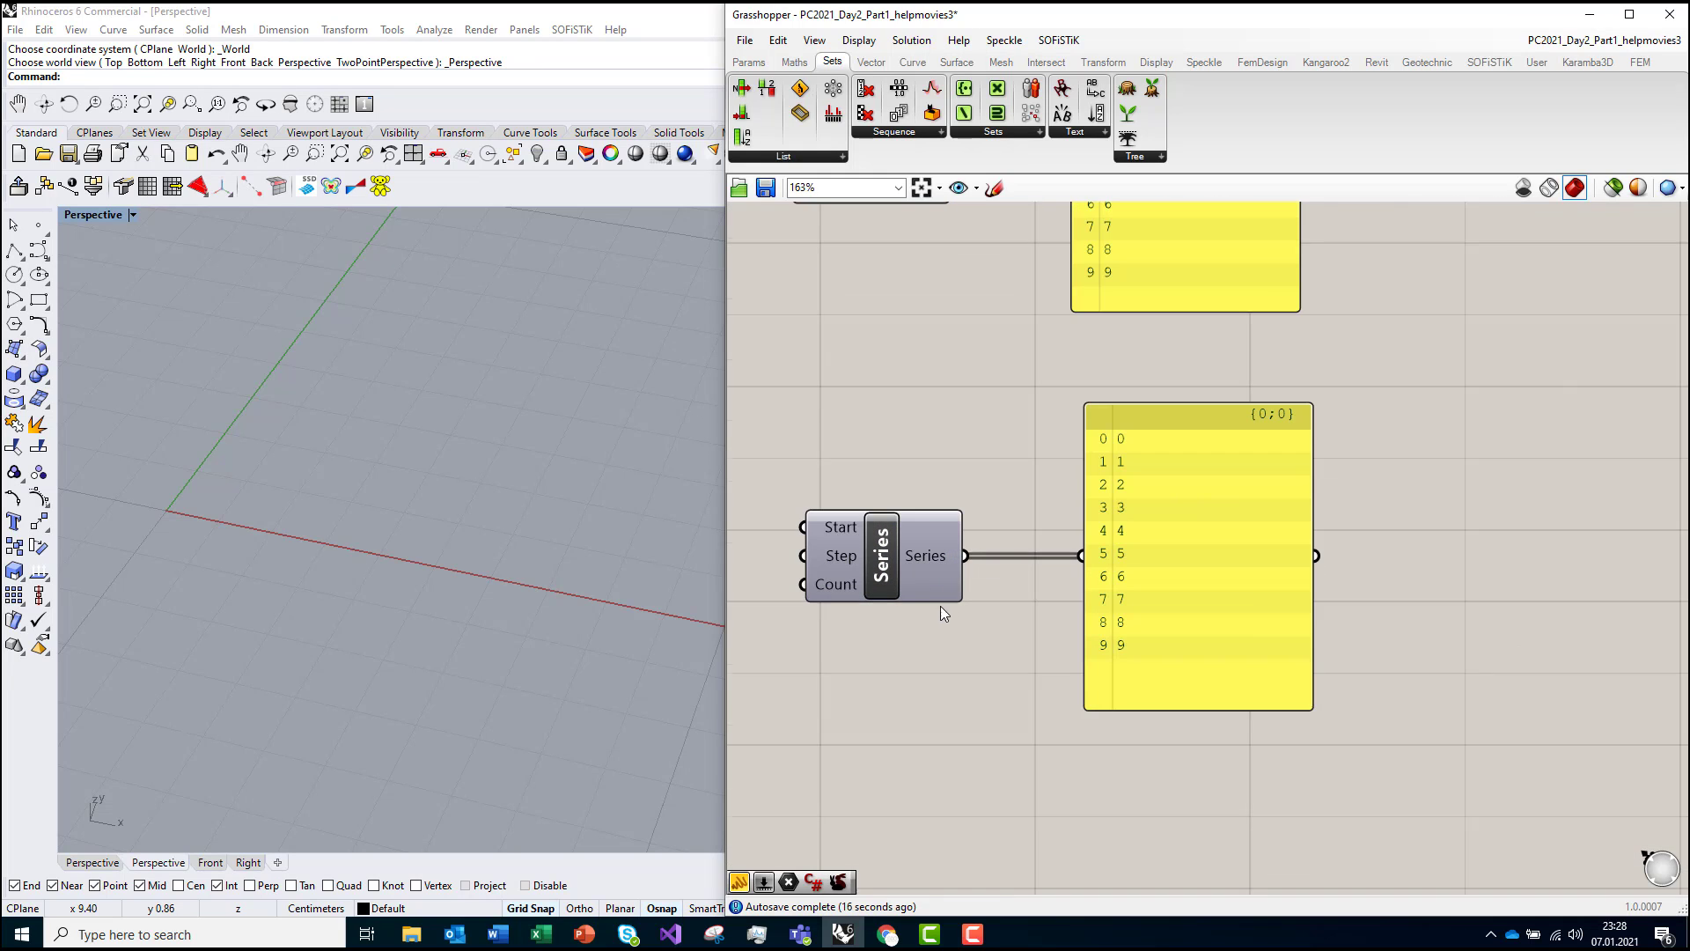
Step: Insert a Graft Tree component between the lower Series and its Panel, wire it to both, and space the three components out
{"action": "left_click", "coordinate": [1138, 156]}
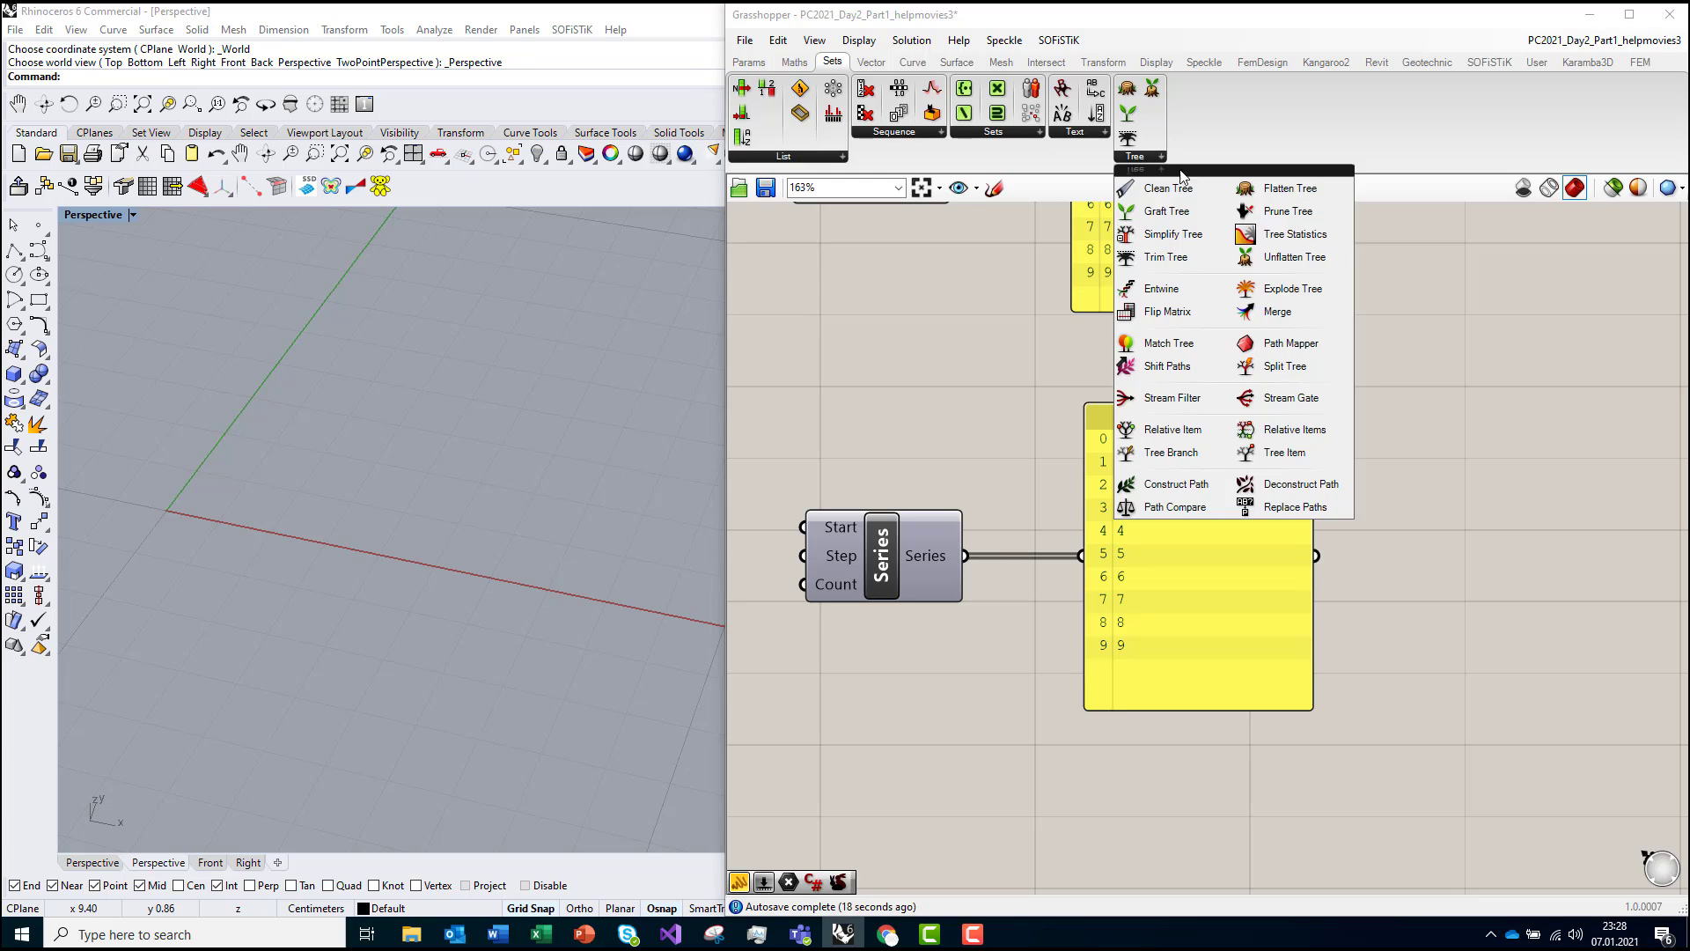
{"action": "left_click", "coordinate": [1169, 211]}
{"action": "left_click", "coordinate": [969, 402]}
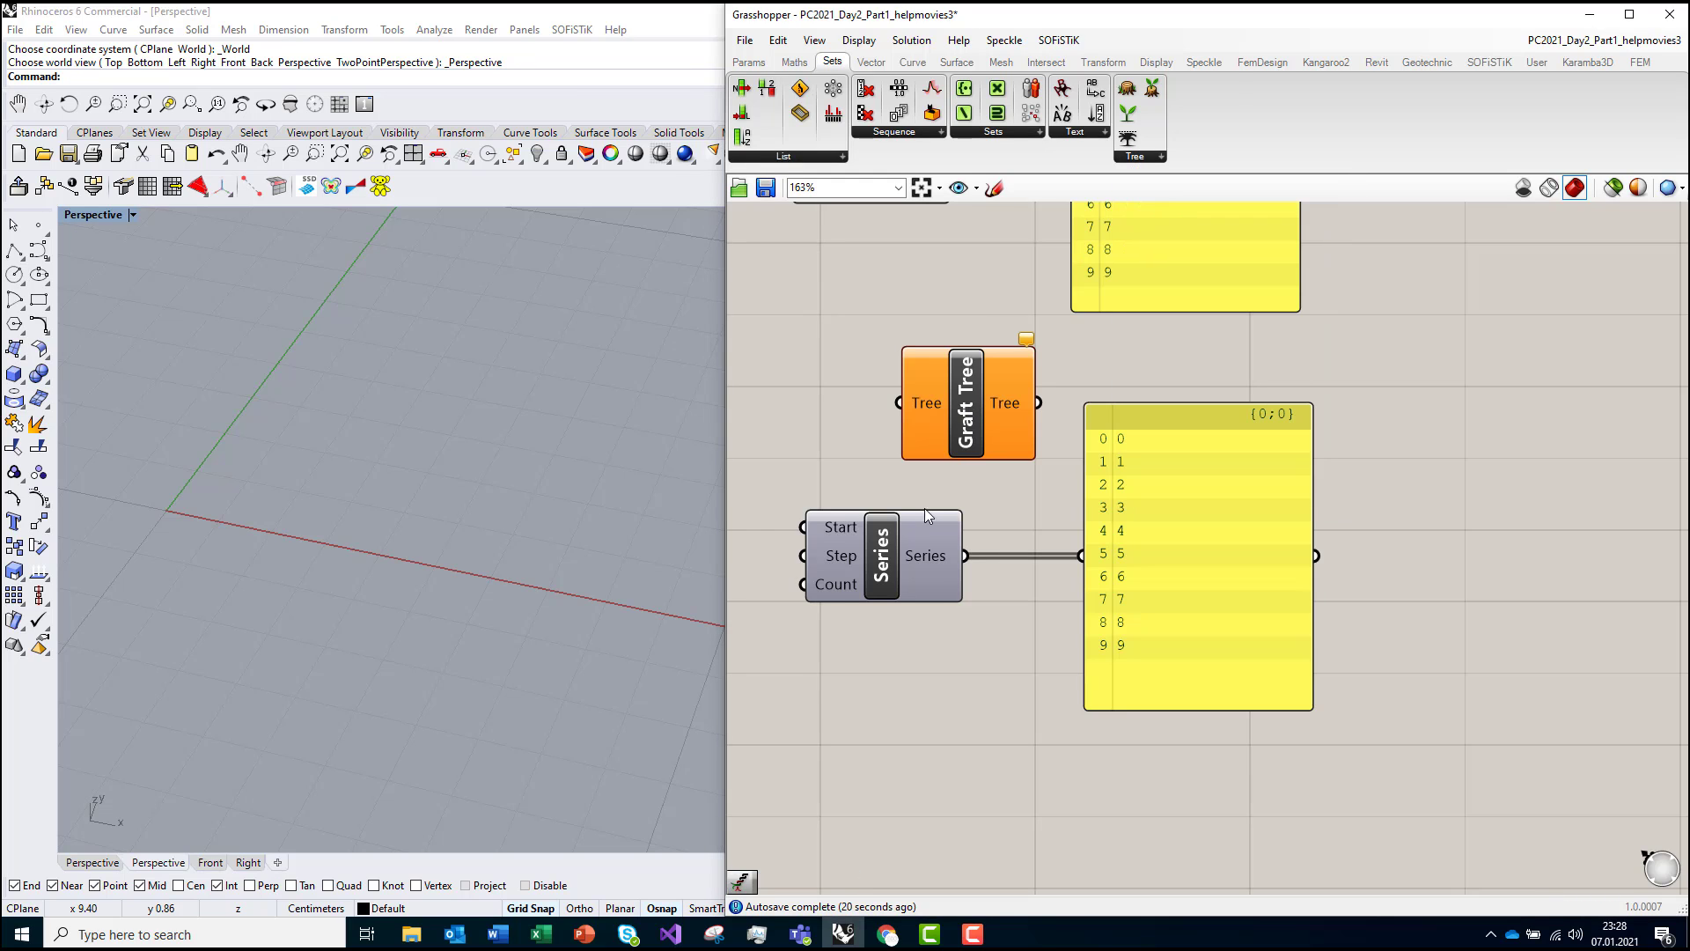
{"action": "left_click_drag", "start_coordinate": [918, 537], "coordinate": [1255, 530]}
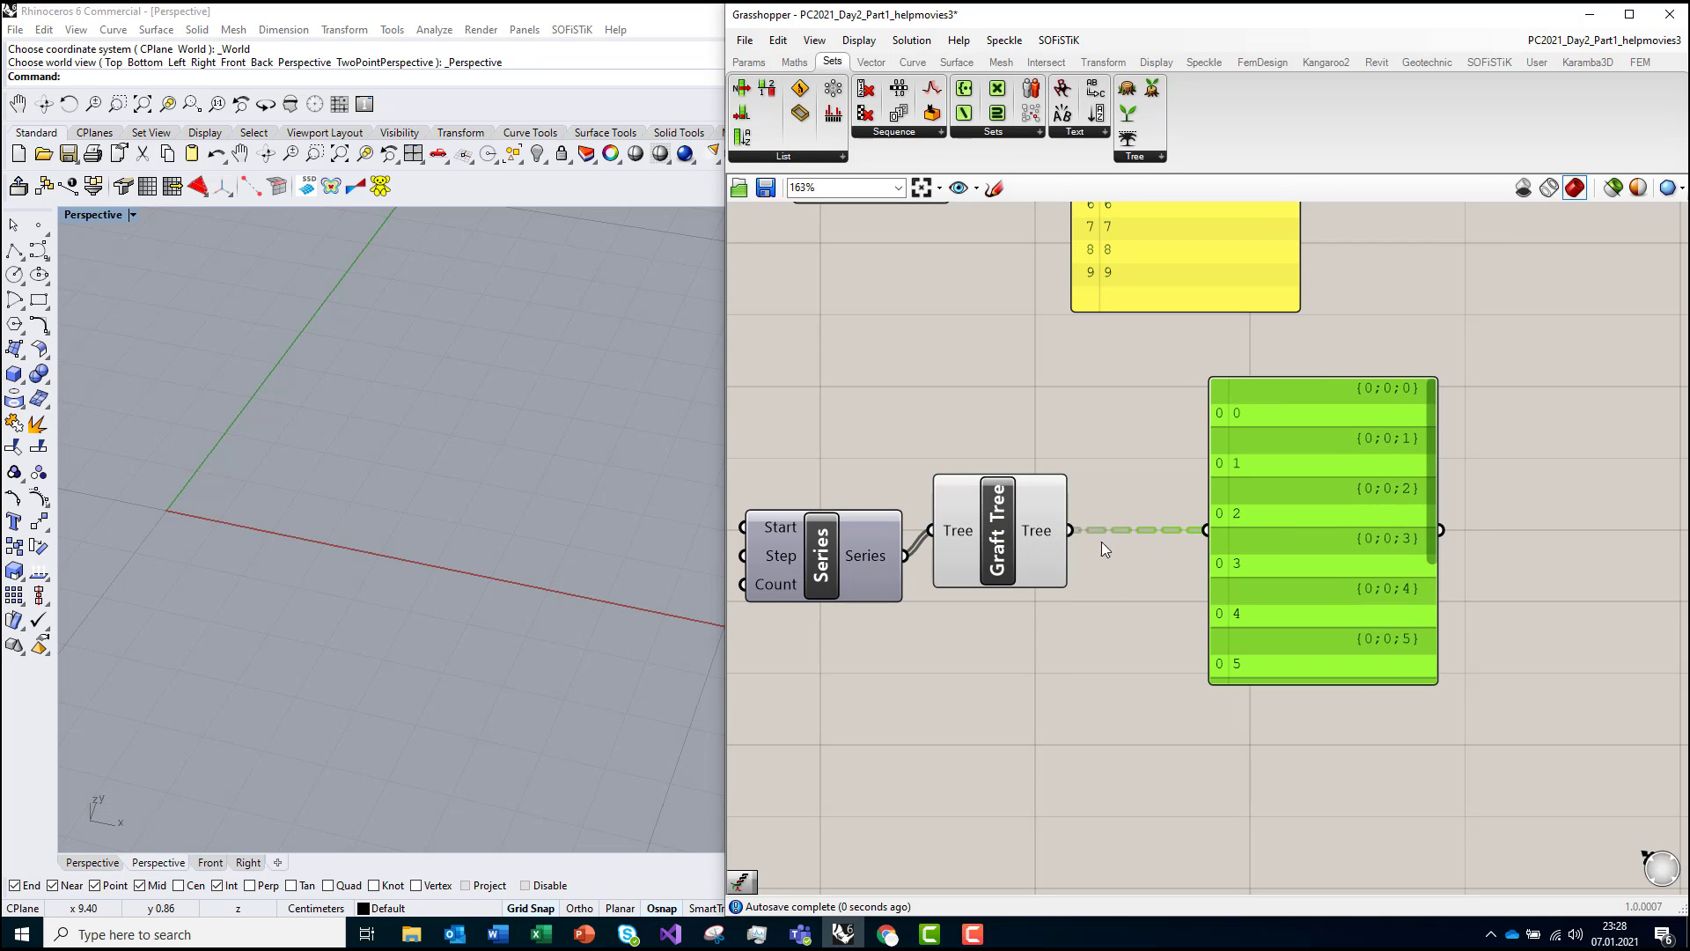
{"action": "left_click_drag", "start_coordinate": [1026, 530], "coordinate": [1061, 553]}
{"action": "left_click_drag", "start_coordinate": [1303, 553], "coordinate": [1269, 579]}
{"action": "scroll", "coordinate": [1270, 579], "scroll_direction": "down", "scroll_amount": 3}
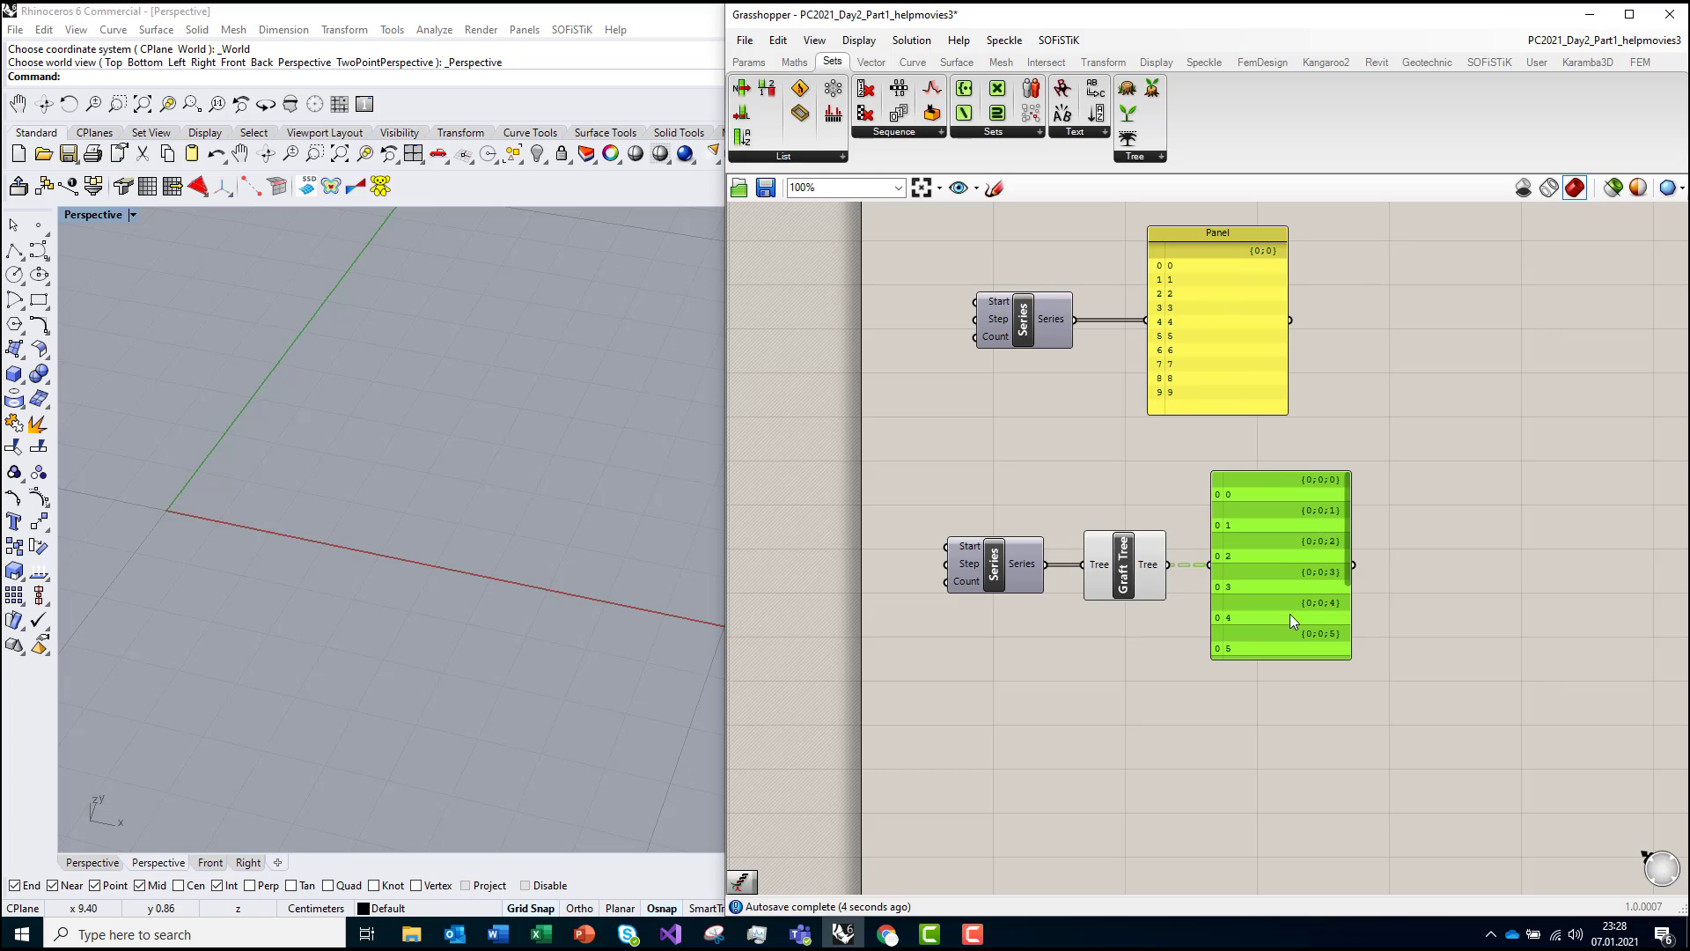
Step: Enlarge the lower Panel to fit all its branches and line the upper Panel up above it
{"action": "left_click_drag", "start_coordinate": [1350, 657], "coordinate": [1441, 787]}
{"action": "left_click_drag", "start_coordinate": [1207, 257], "coordinate": [1272, 257]}
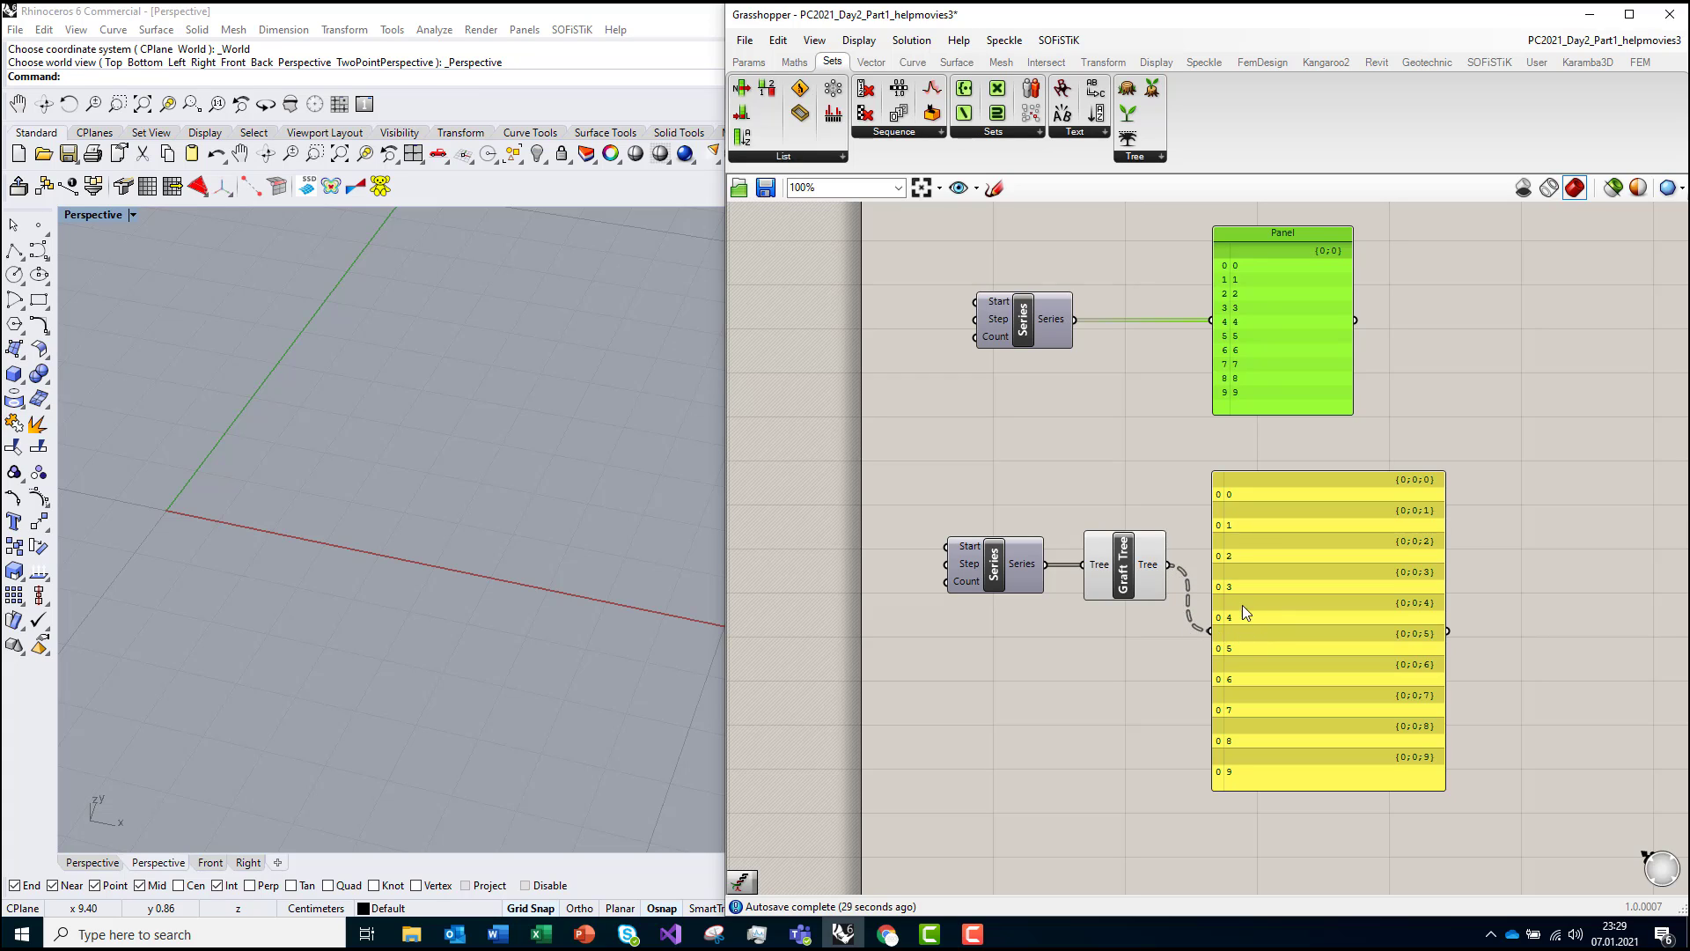
{"action": "scroll", "coordinate": [1230, 287], "scroll_direction": "up", "scroll_amount": 3}
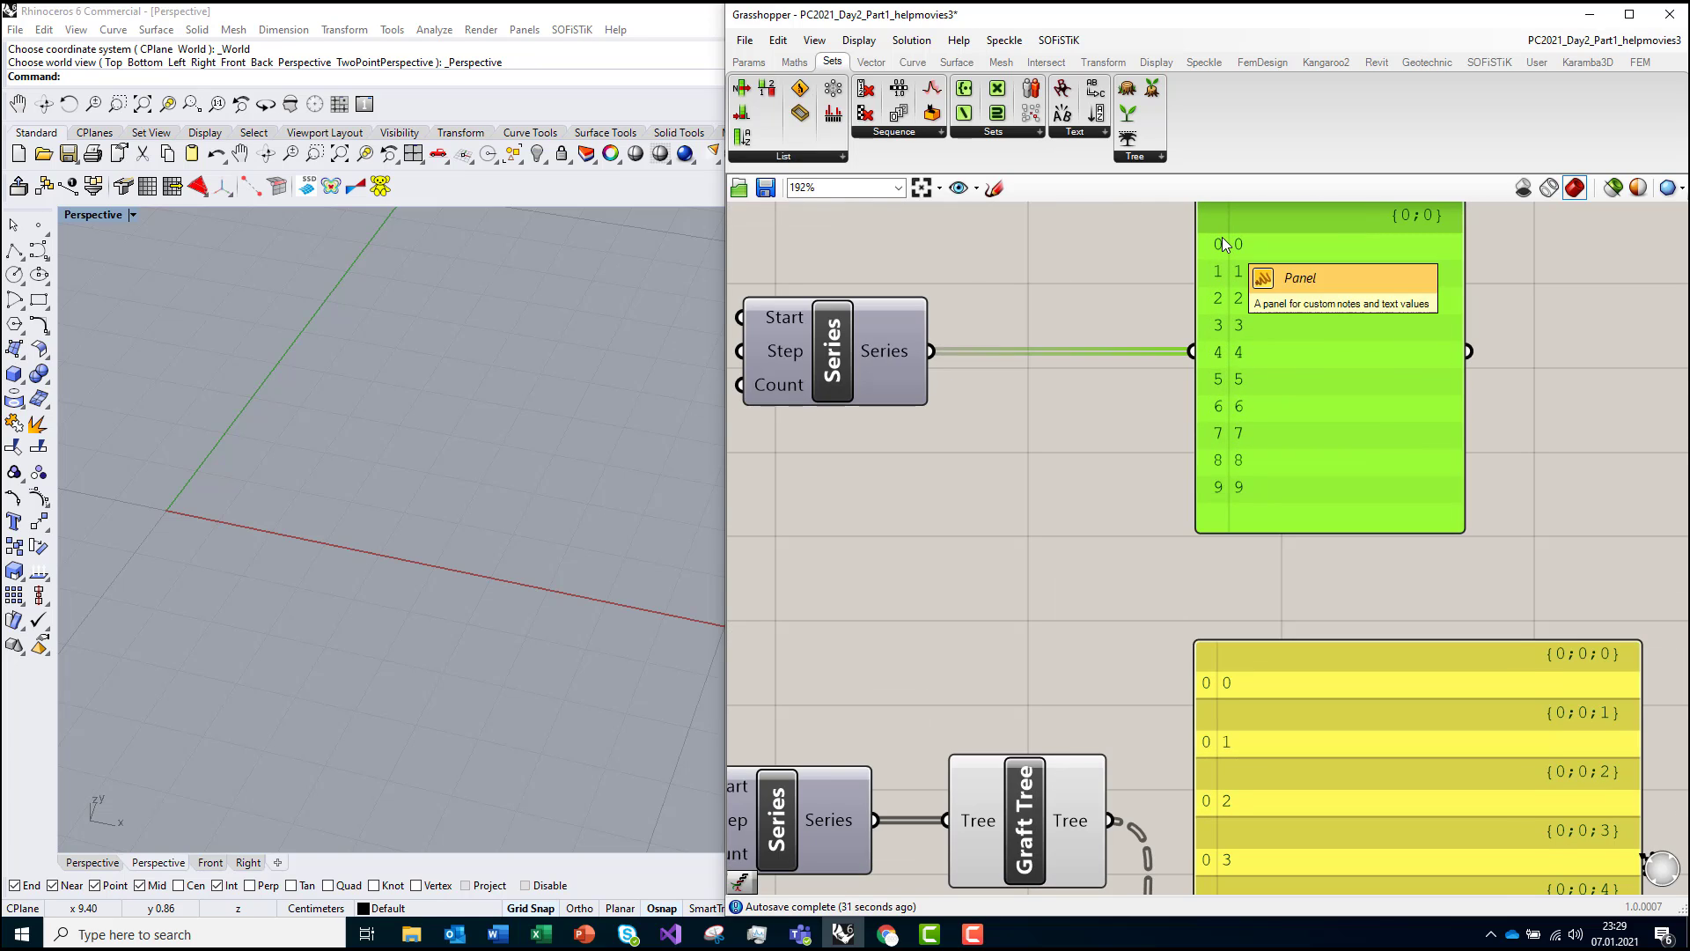
{"action": "scroll", "coordinate": [1221, 236], "scroll_direction": "down", "scroll_amount": 1}
{"action": "scroll", "coordinate": [1060, 503], "scroll_direction": "down", "scroll_amount": 2}
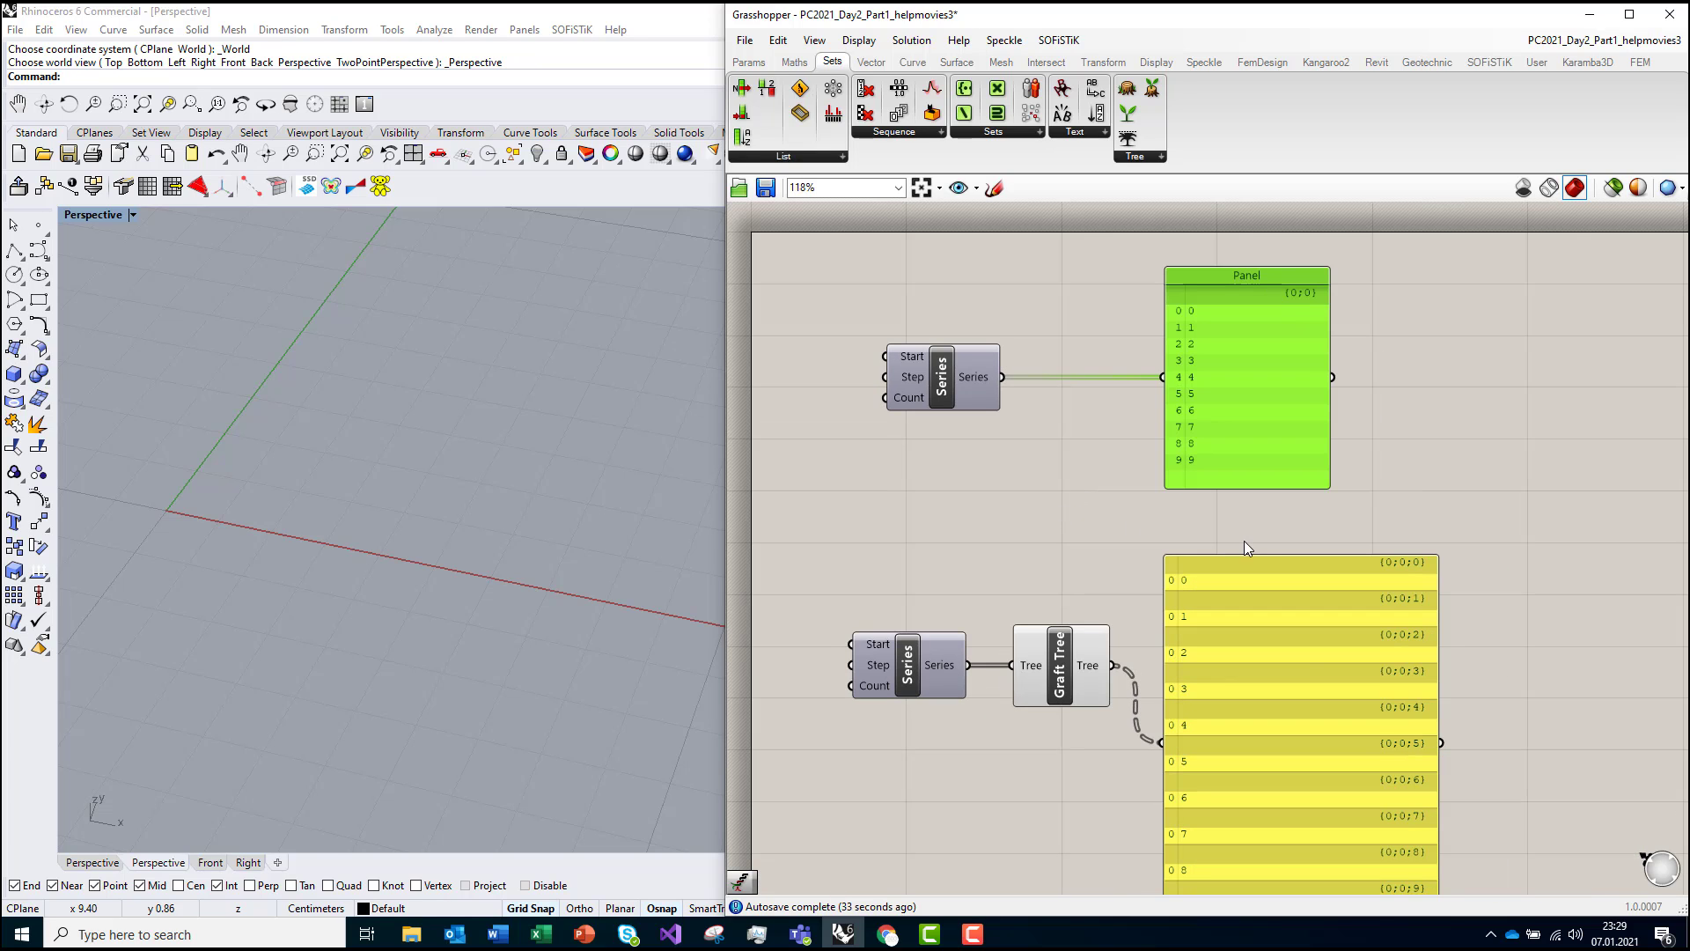
Step: Place a Param Viewer between the two rows and feed it from the upper Series output
{"action": "double_click", "coordinate": [1408, 491]}
{"action": "left_click", "coordinate": [1136, 157]}
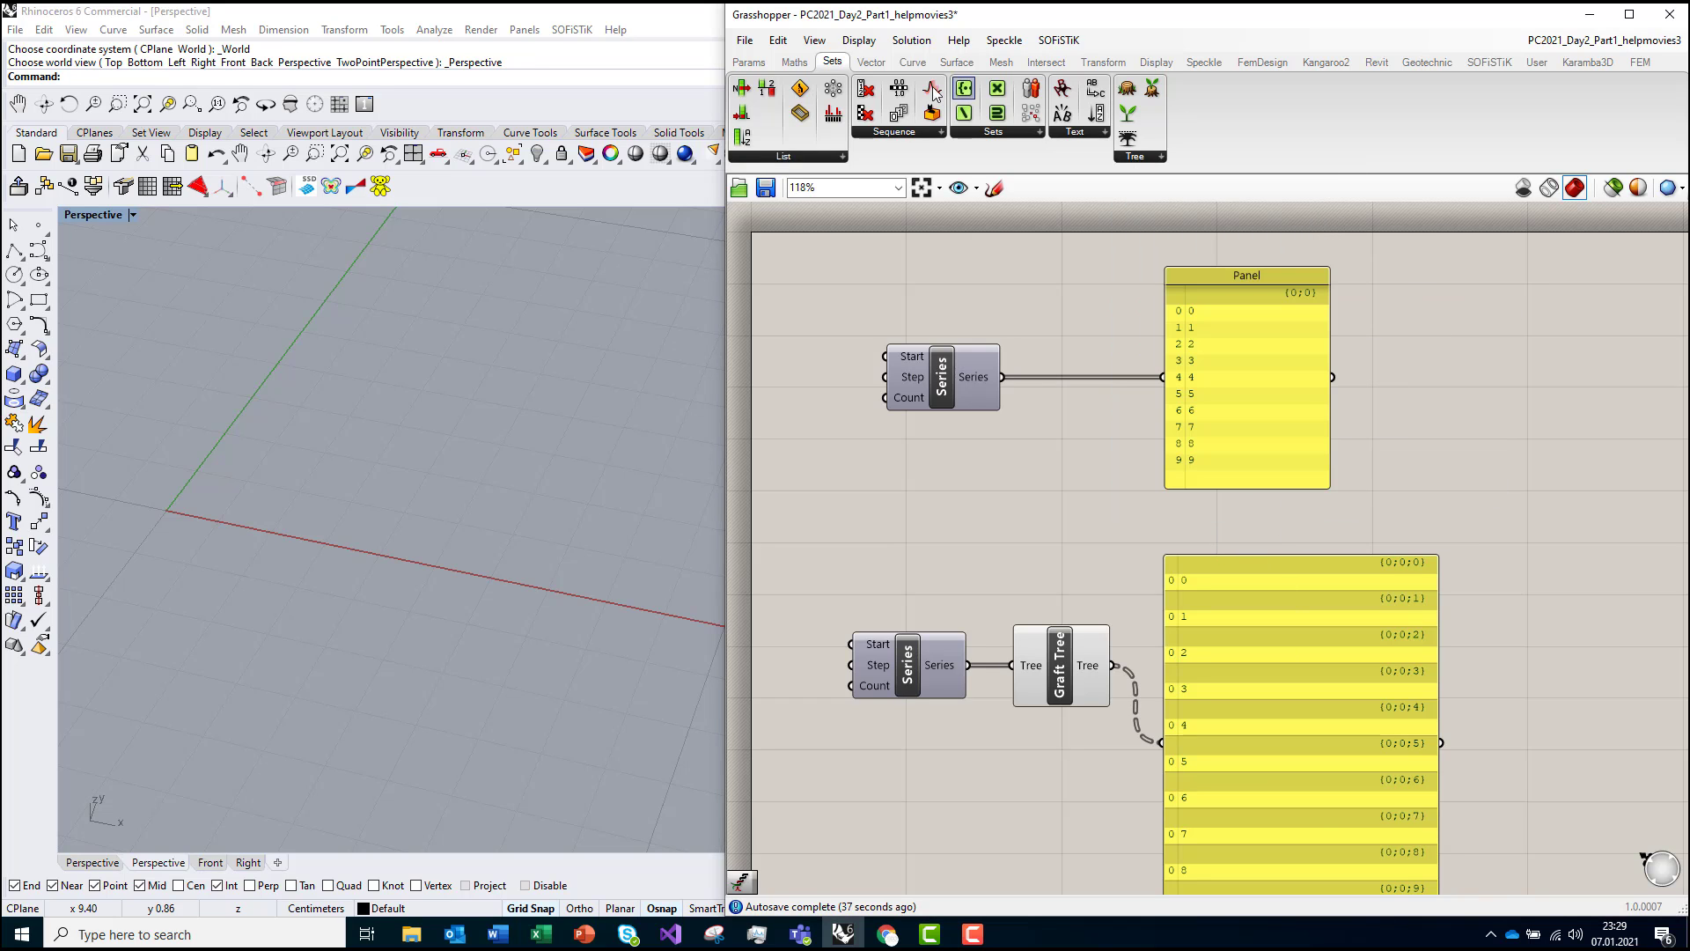
{"action": "left_click", "coordinate": [749, 62]}
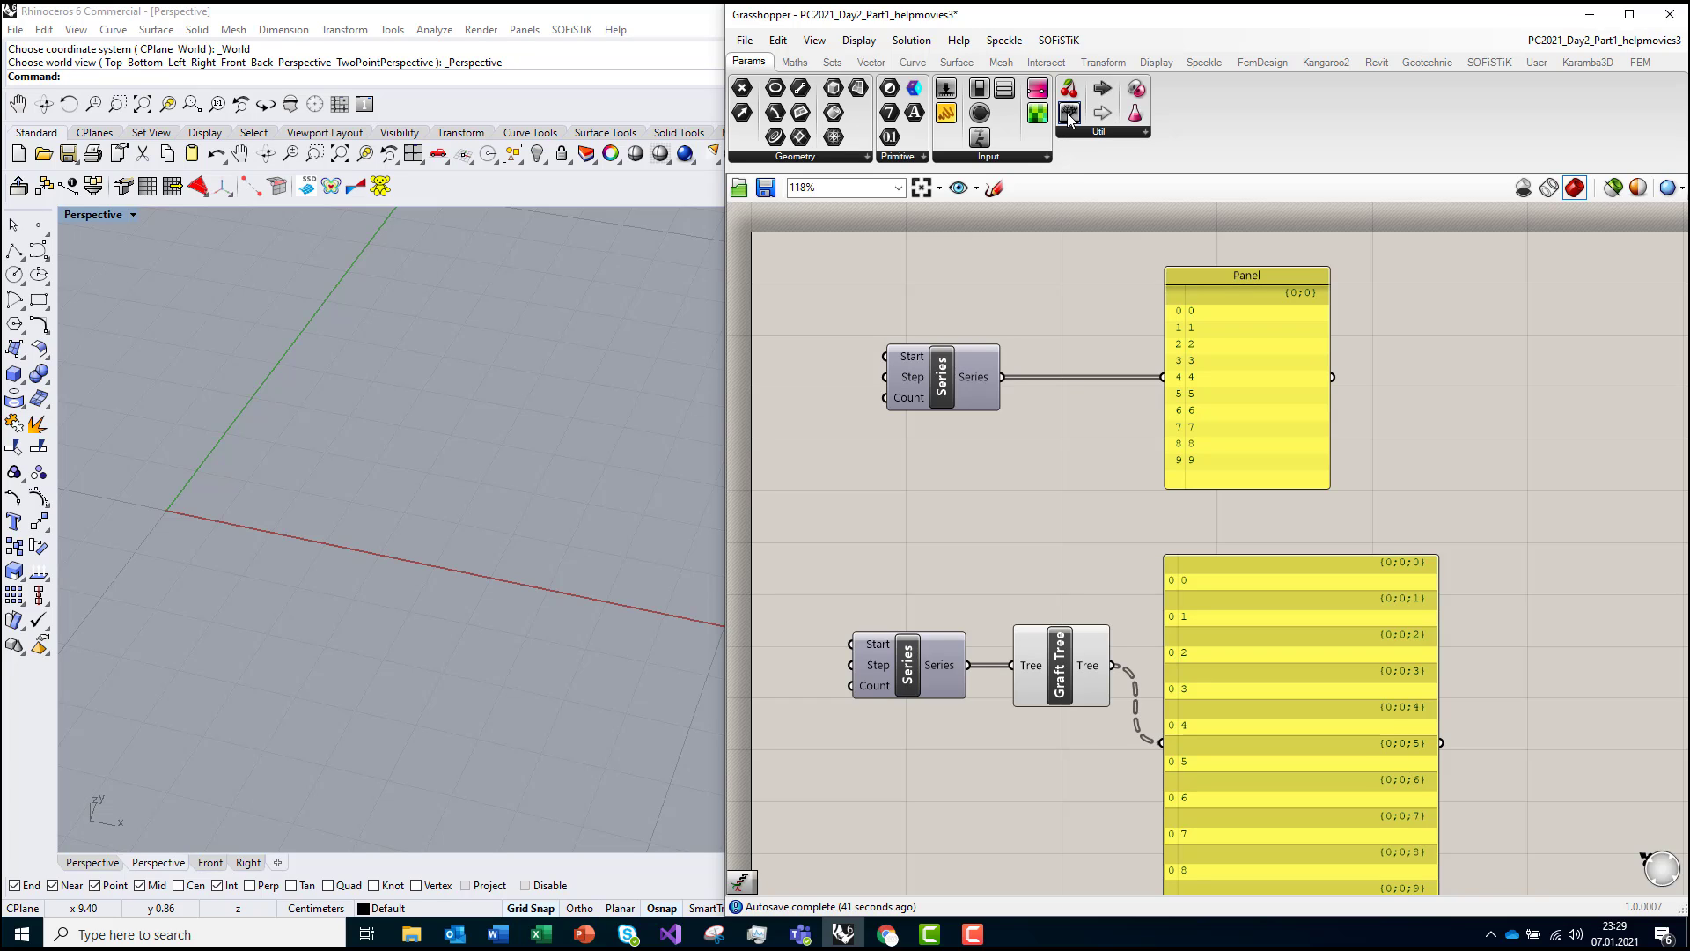
{"action": "left_click_drag", "start_coordinate": [1070, 115], "coordinate": [958, 515]}
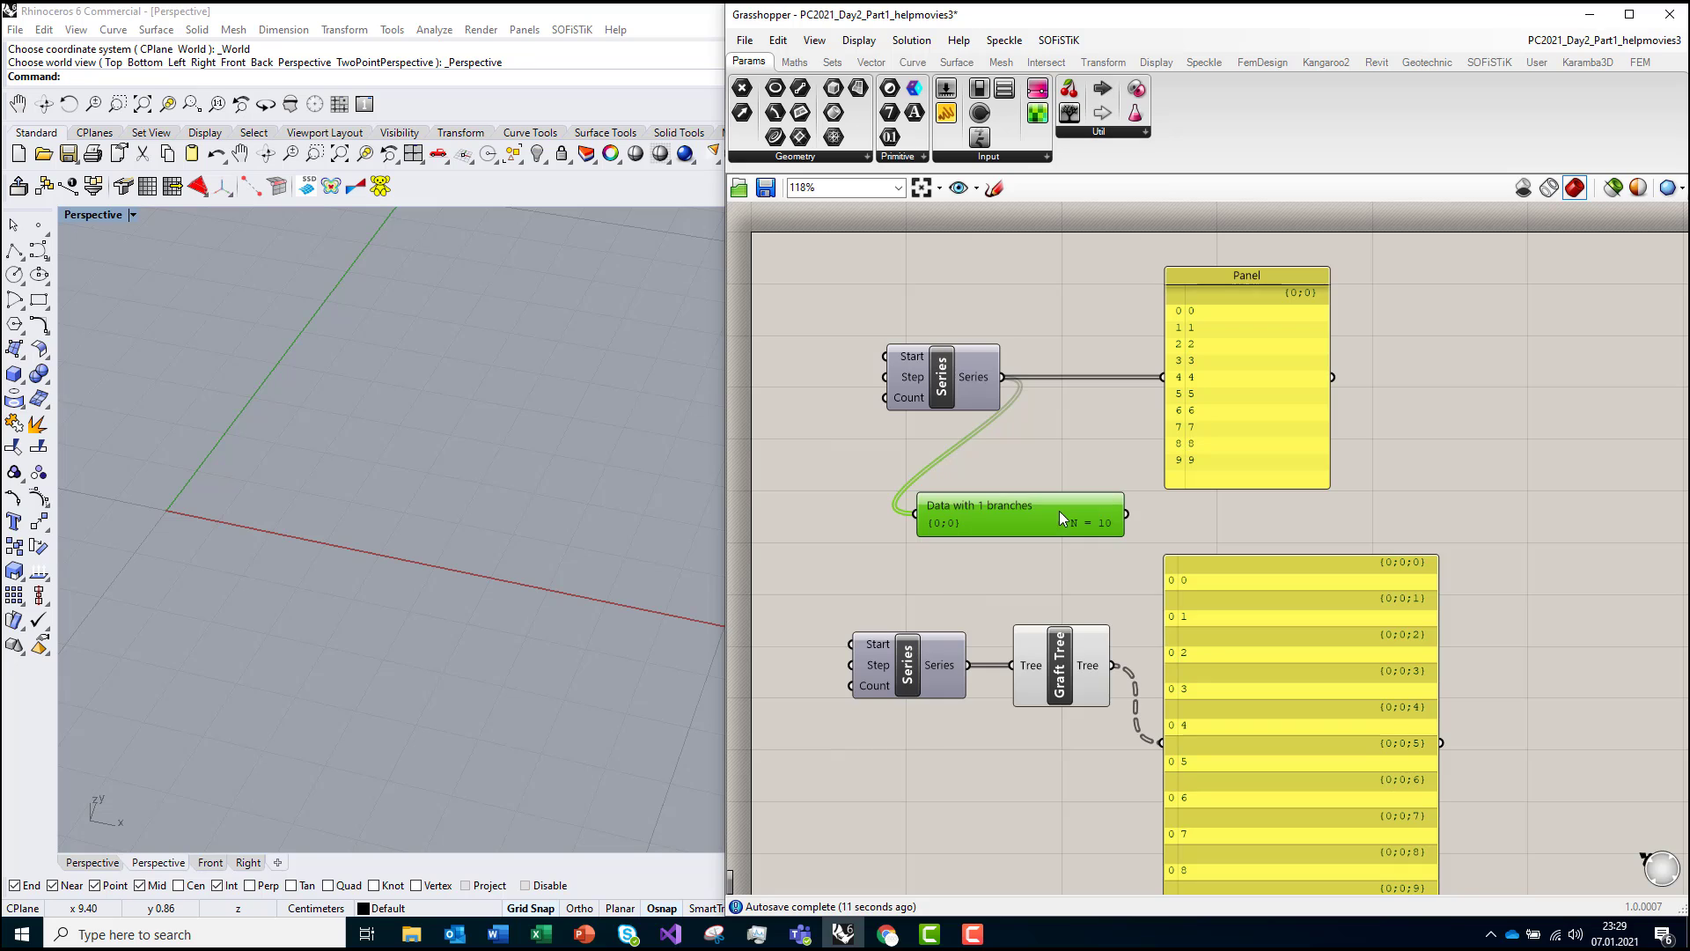
Step: Move the Param Viewer beside the Panels, rewire it to the Graft Tree output and switch it to the tree diagram display
{"action": "left_click_drag", "start_coordinate": [1094, 515], "coordinate": [1527, 504]}
{"action": "left_click_drag", "start_coordinate": [1112, 664], "coordinate": [1344, 518]}
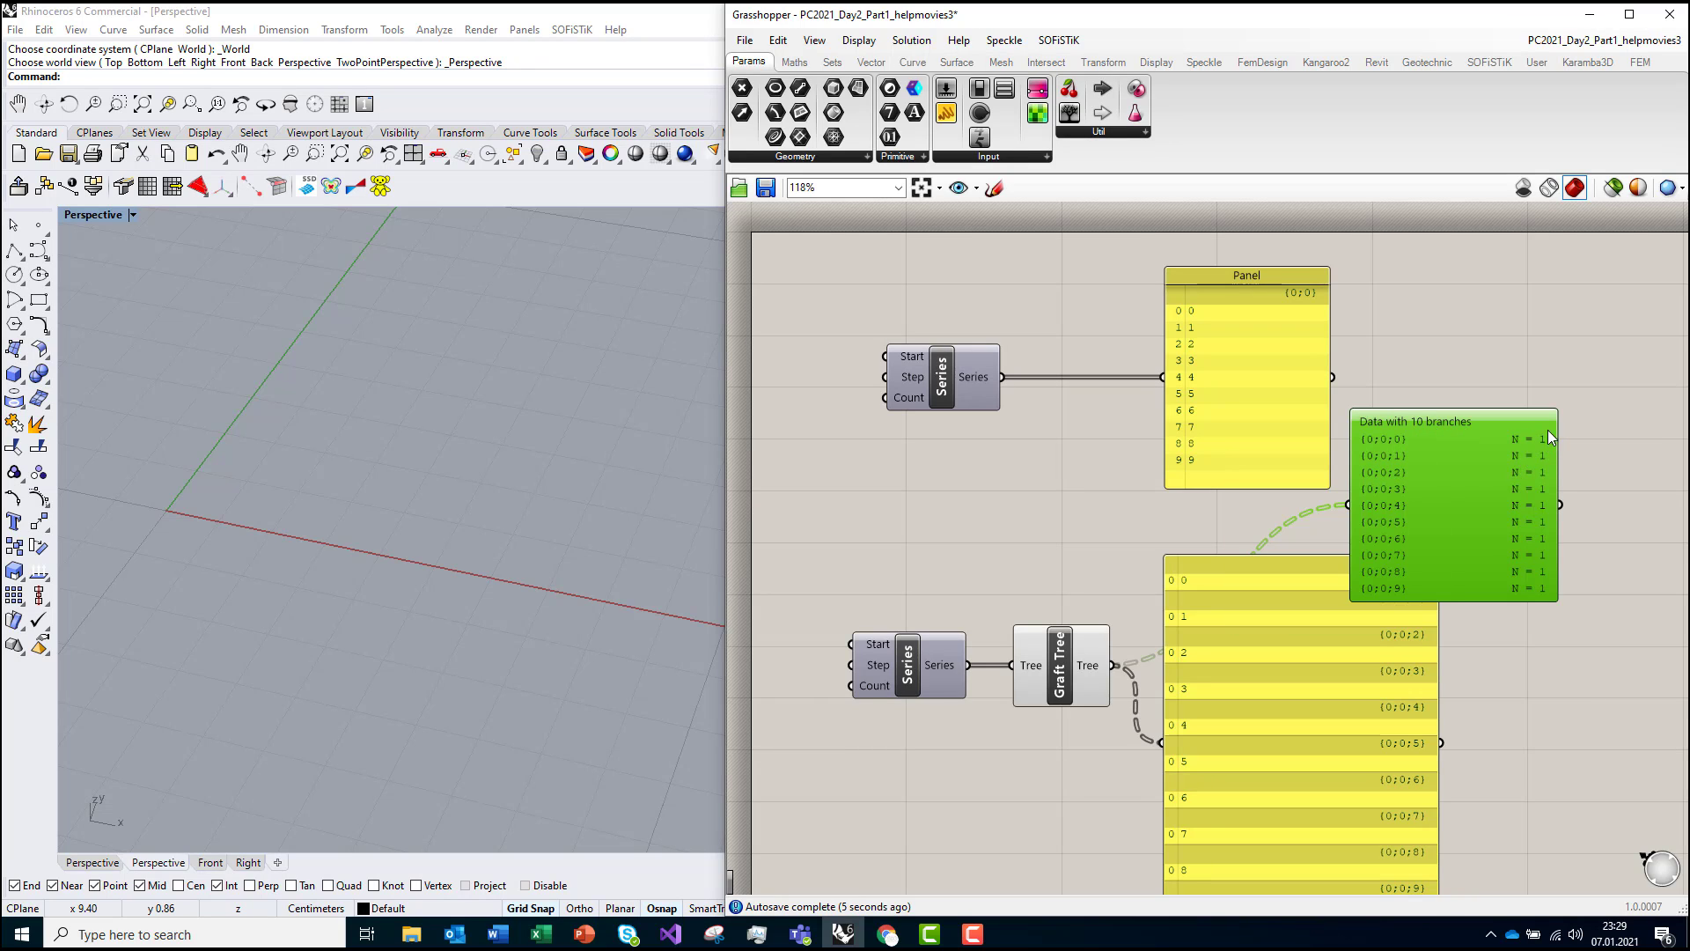
{"action": "double_click", "coordinate": [1430, 507]}
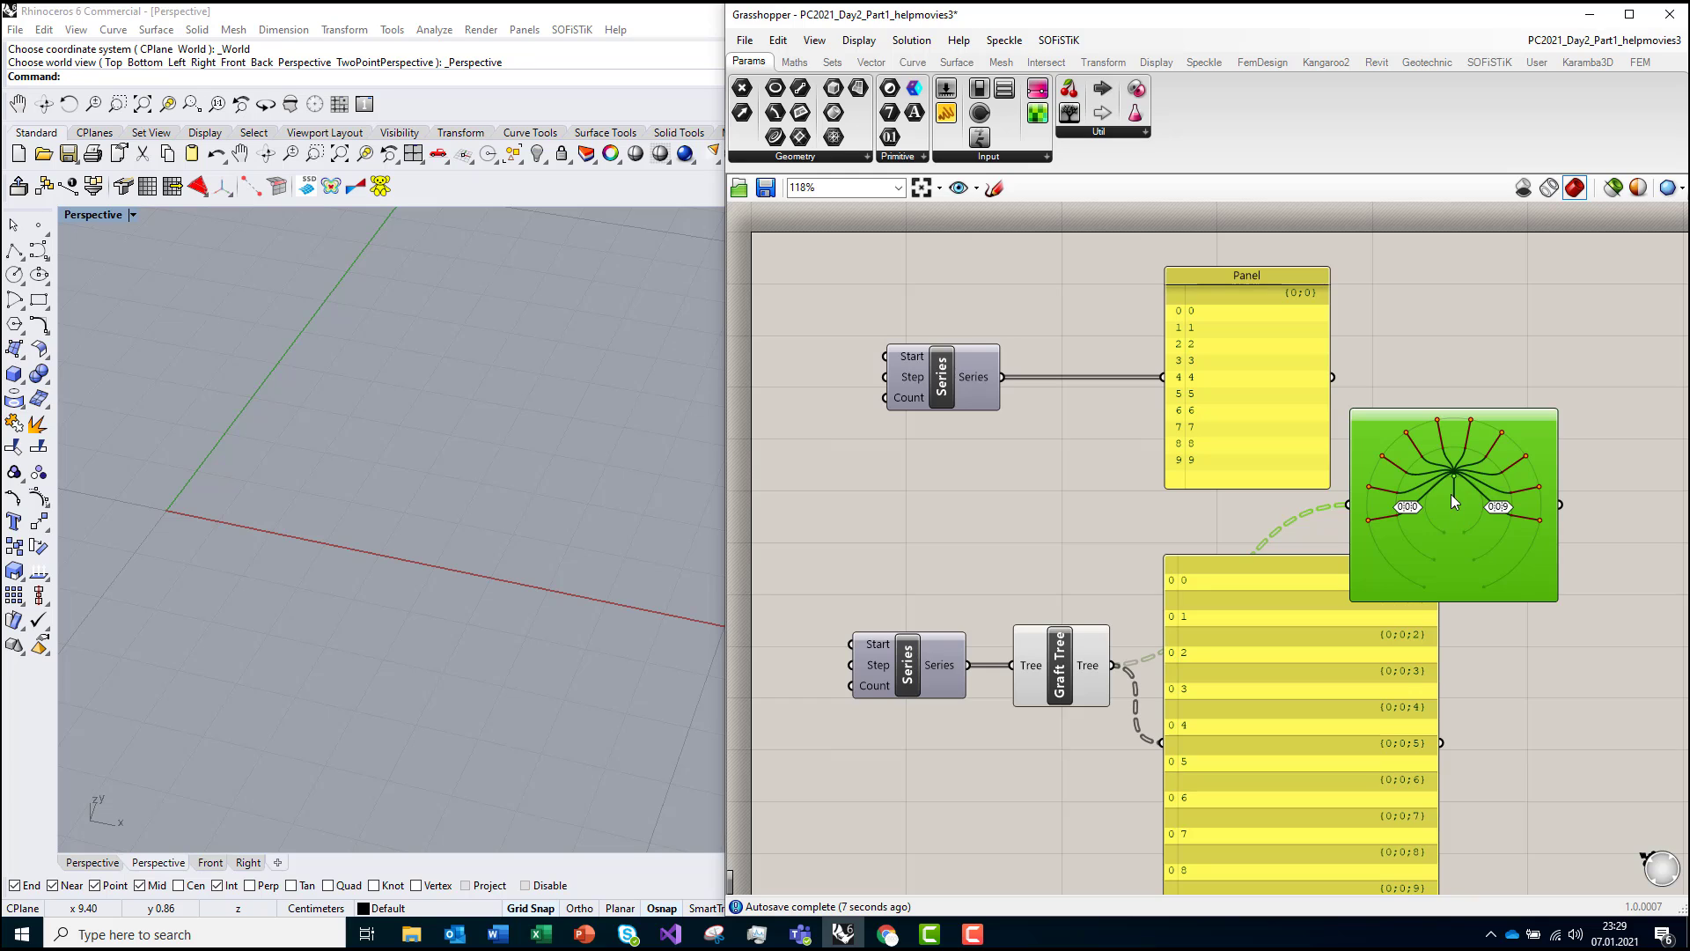
Step: Add a copy of the Param Viewer above the first one and connect it to the upper Series output
{"action": "left_click_drag", "start_coordinate": [1456, 457], "coordinate": [1006, 377]}
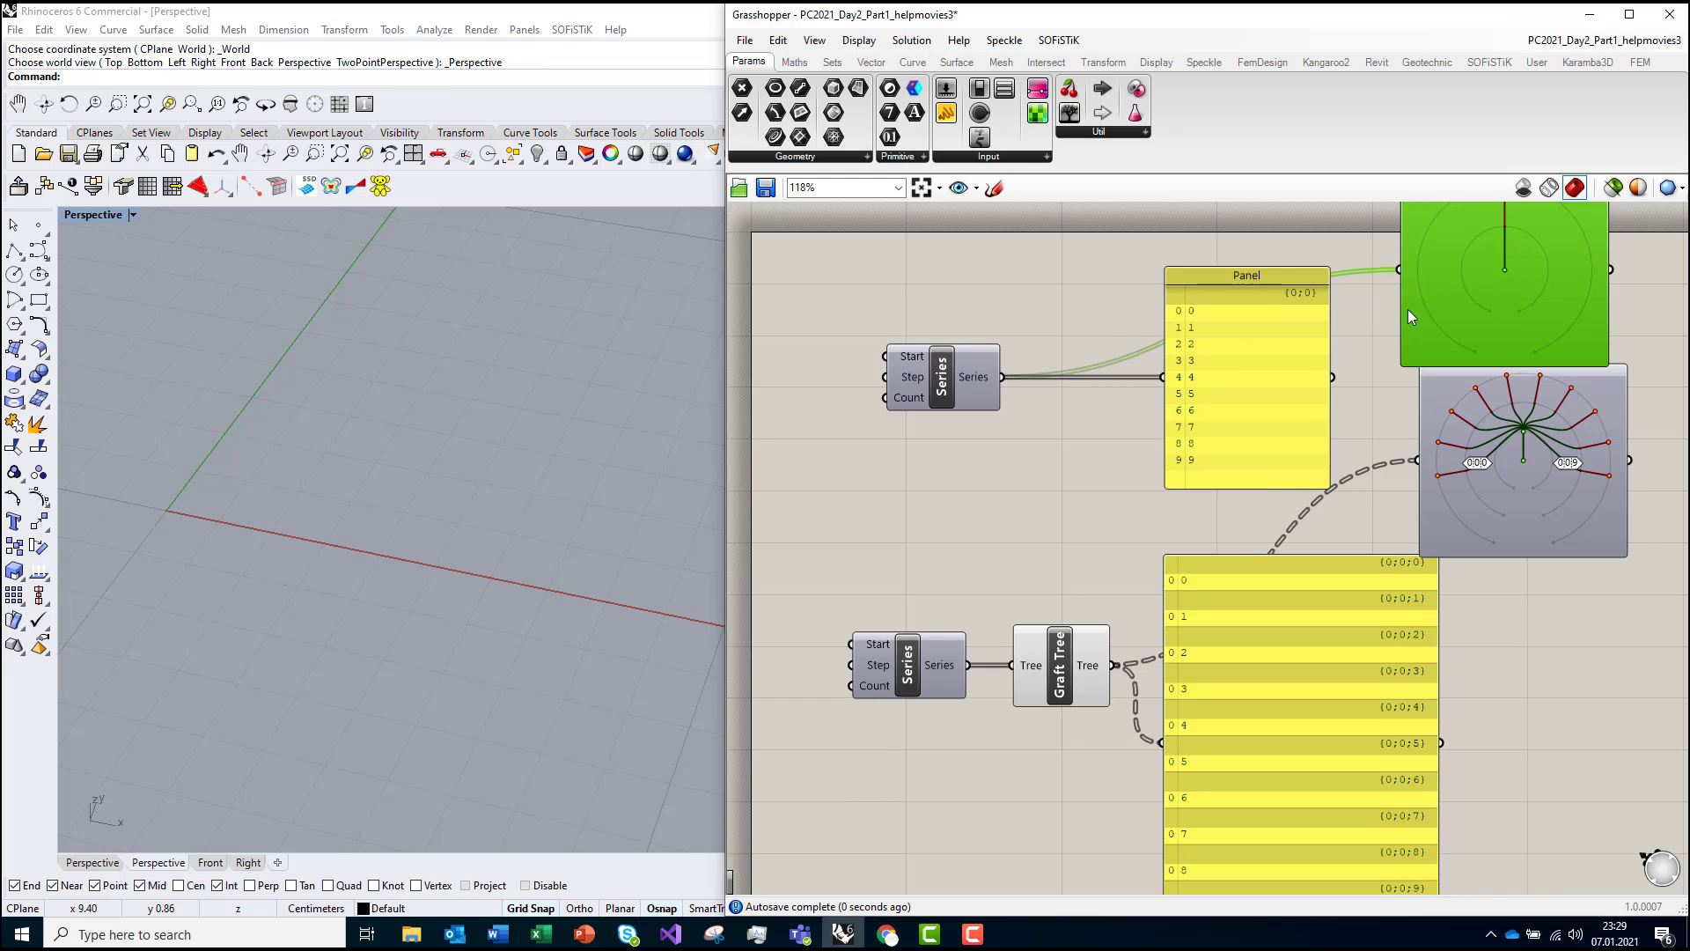
{"action": "right_click_drag", "start_coordinate": [1346, 362], "coordinate": [1287, 483]}
{"action": "scroll", "coordinate": [1455, 387], "scroll_direction": "up", "scroll_amount": 2}
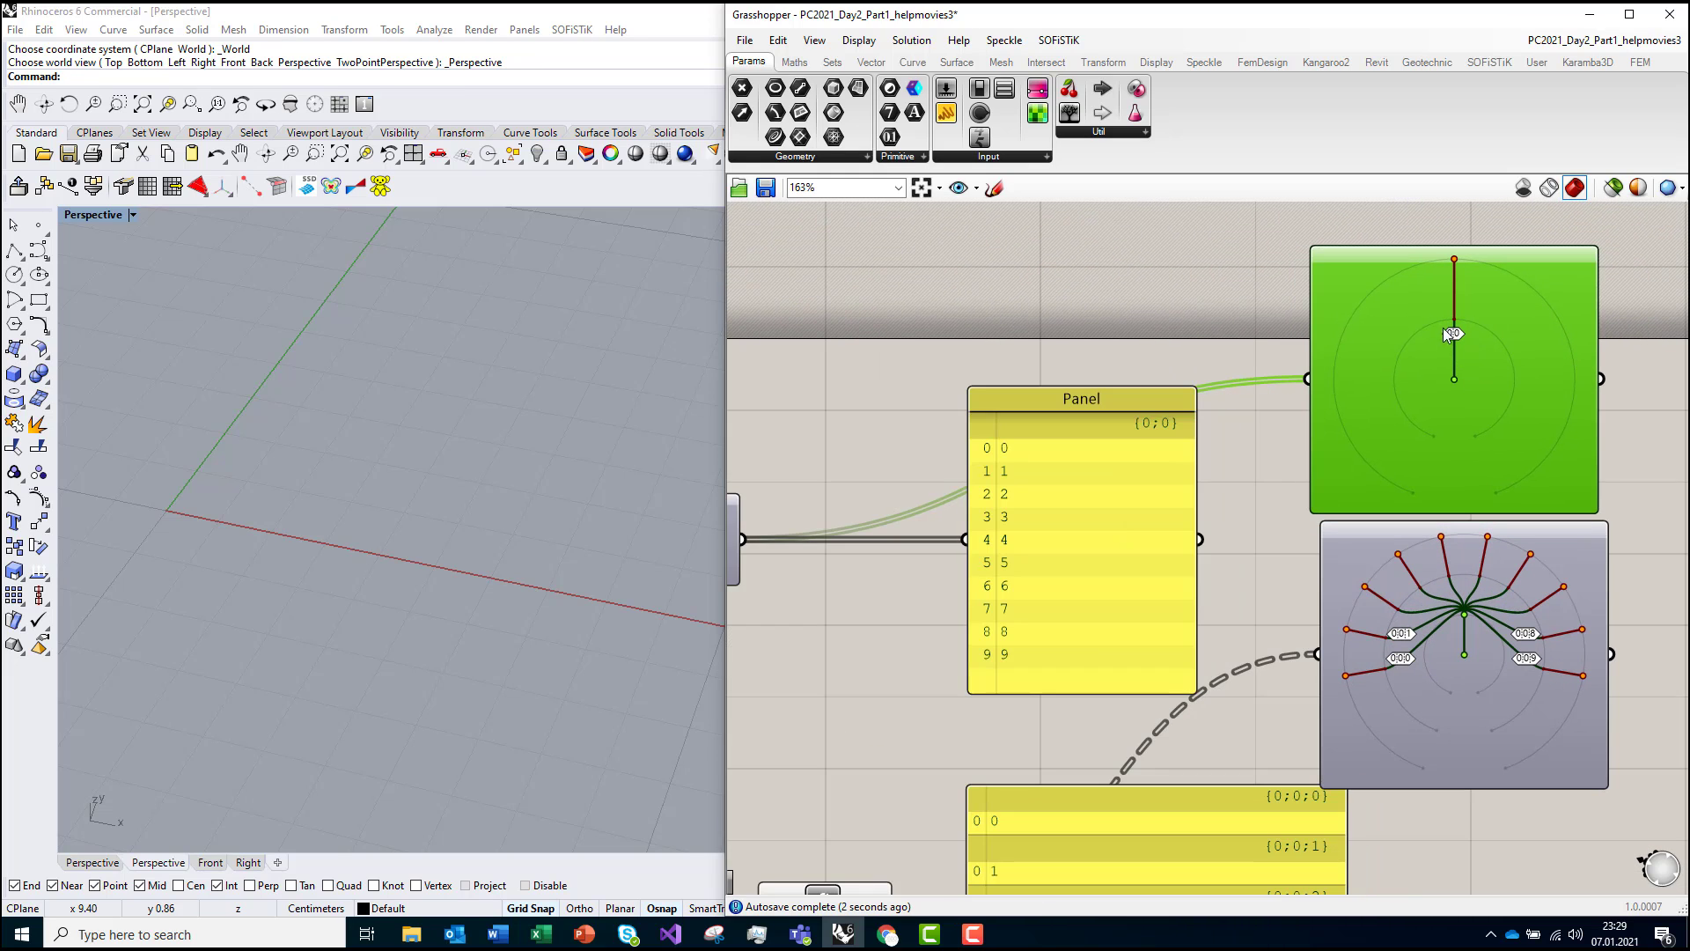
{"action": "left_click_drag", "start_coordinate": [1448, 334], "coordinate": [1458, 323]}
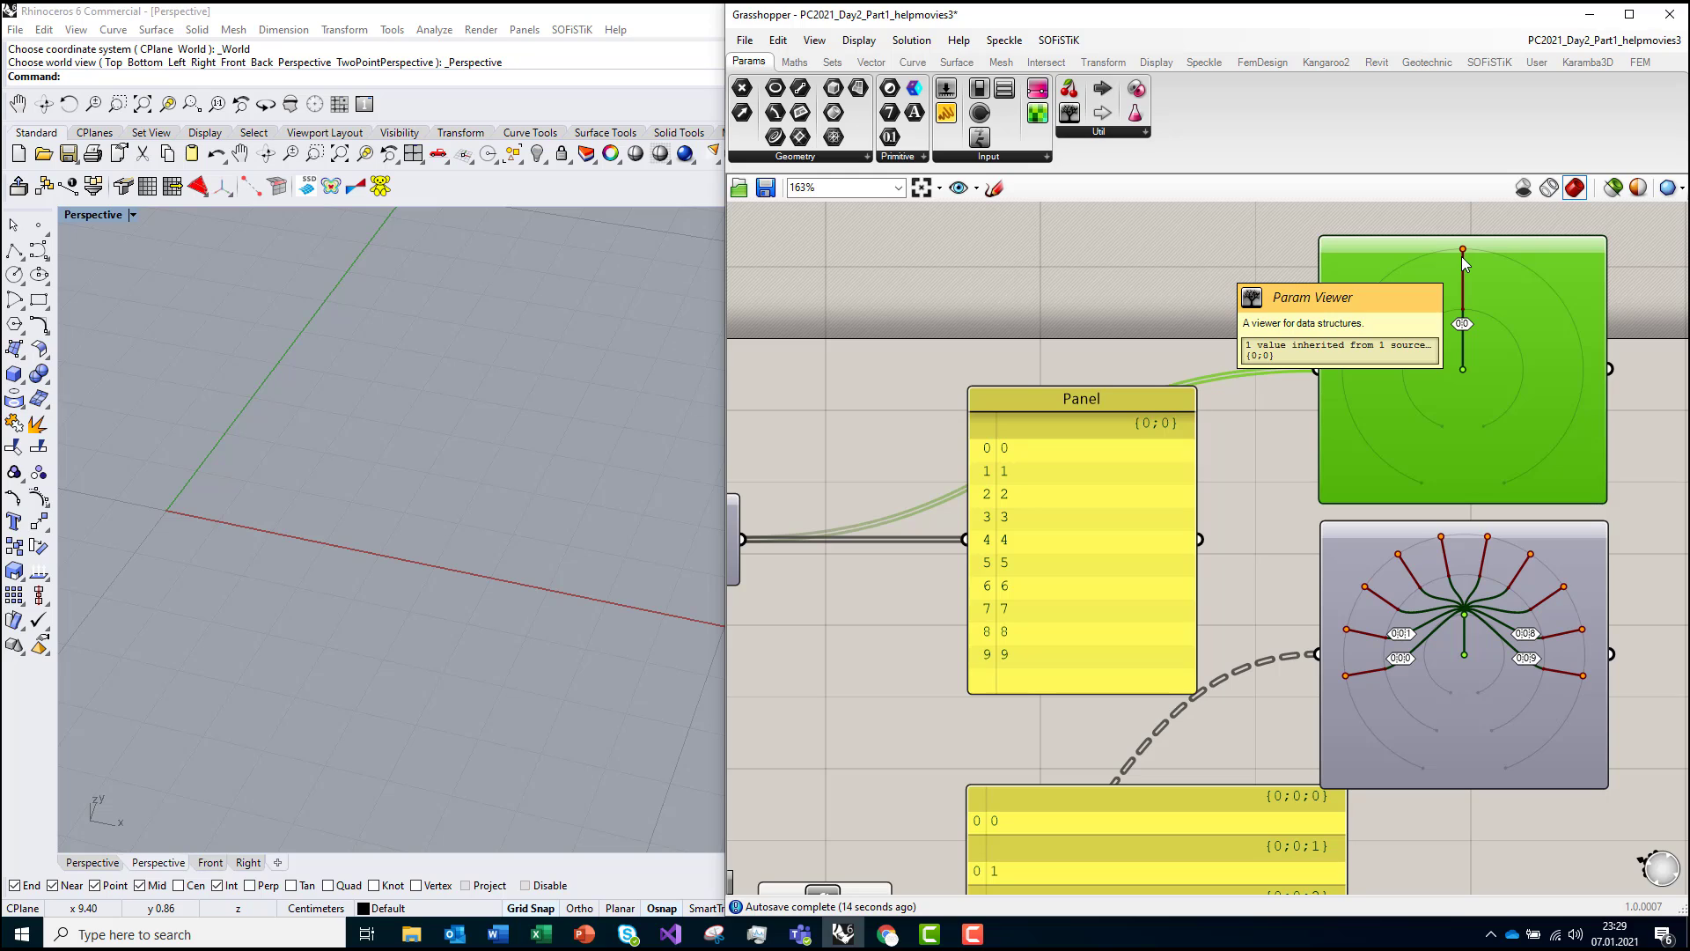
{"action": "left_click_drag", "start_coordinate": [1366, 437], "coordinate": [1415, 407]}
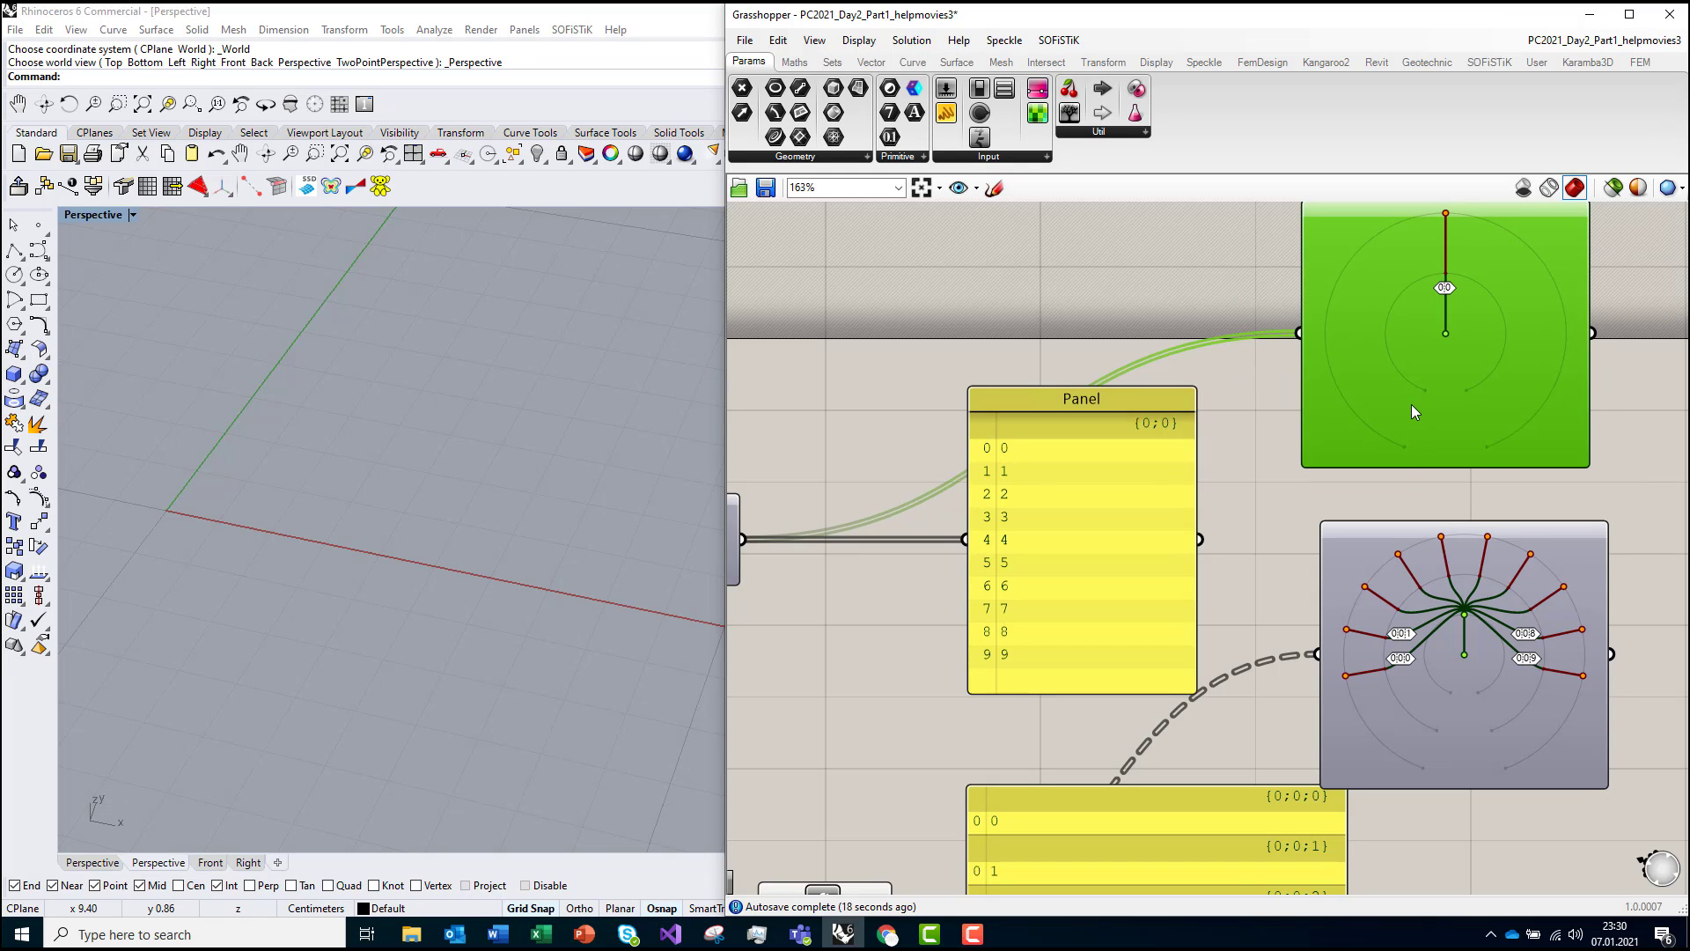
Step: Delete the Param Viewer of the upper Series and examine the branch paths in the grafted data's tree diagram
{"action": "key", "text": "Delete"}
{"action": "scroll", "coordinate": [1391, 547], "scroll_direction": "down", "scroll_amount": 3}
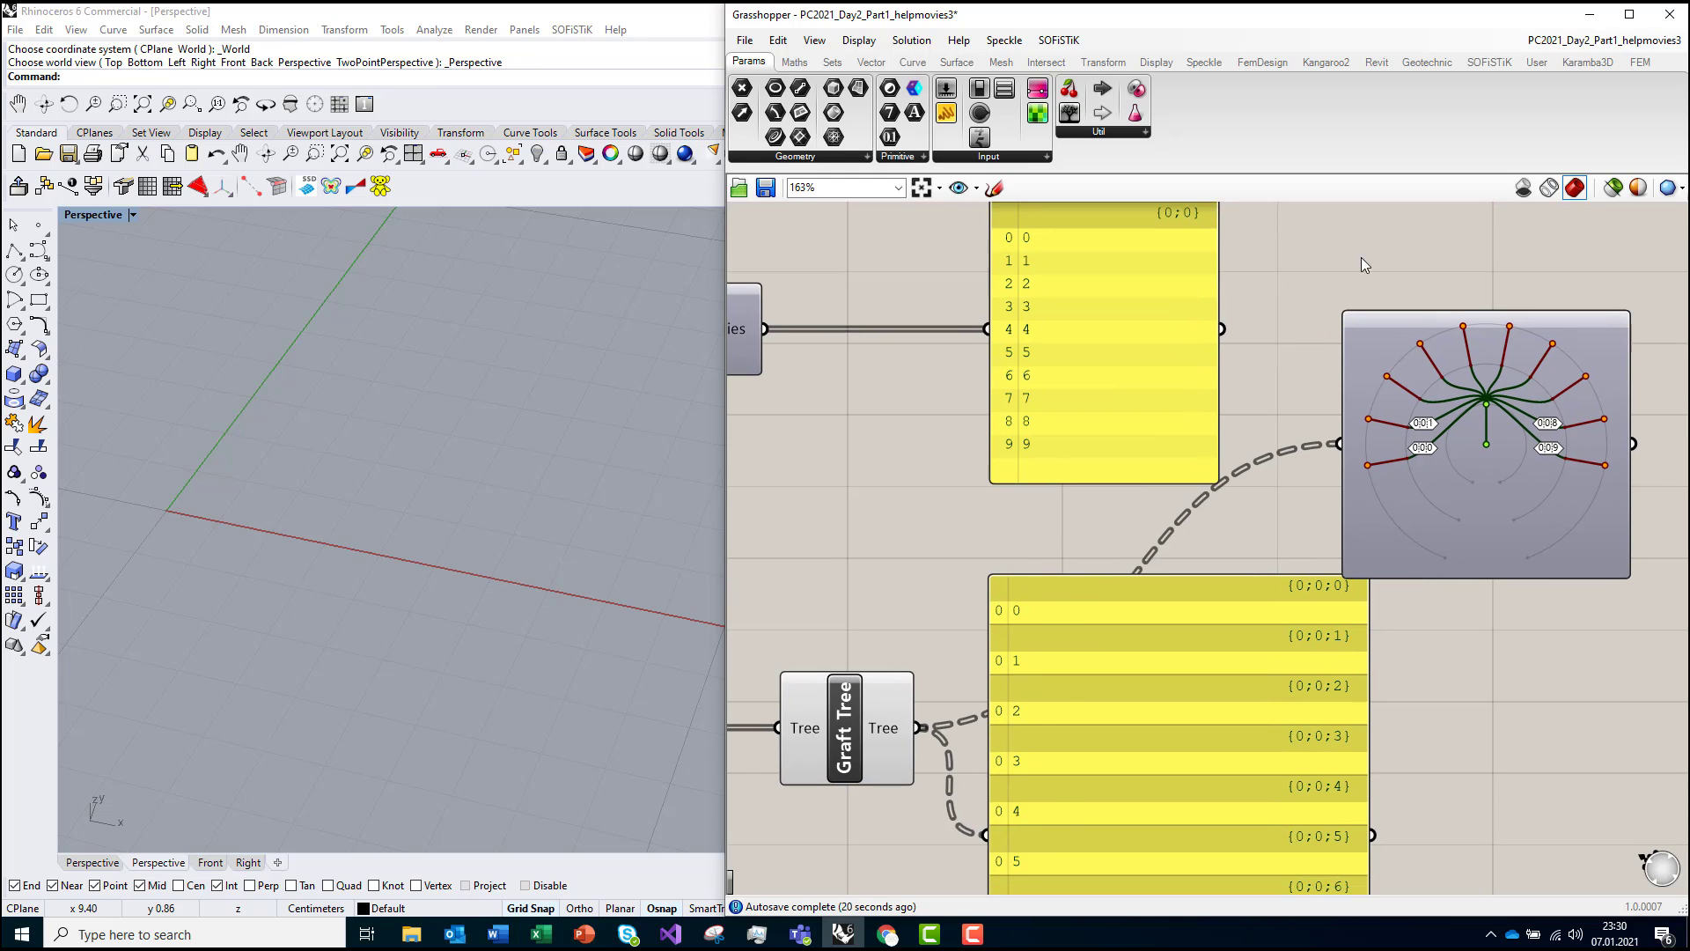
{"action": "scroll", "coordinate": [1466, 386], "scroll_direction": "up", "scroll_amount": 4}
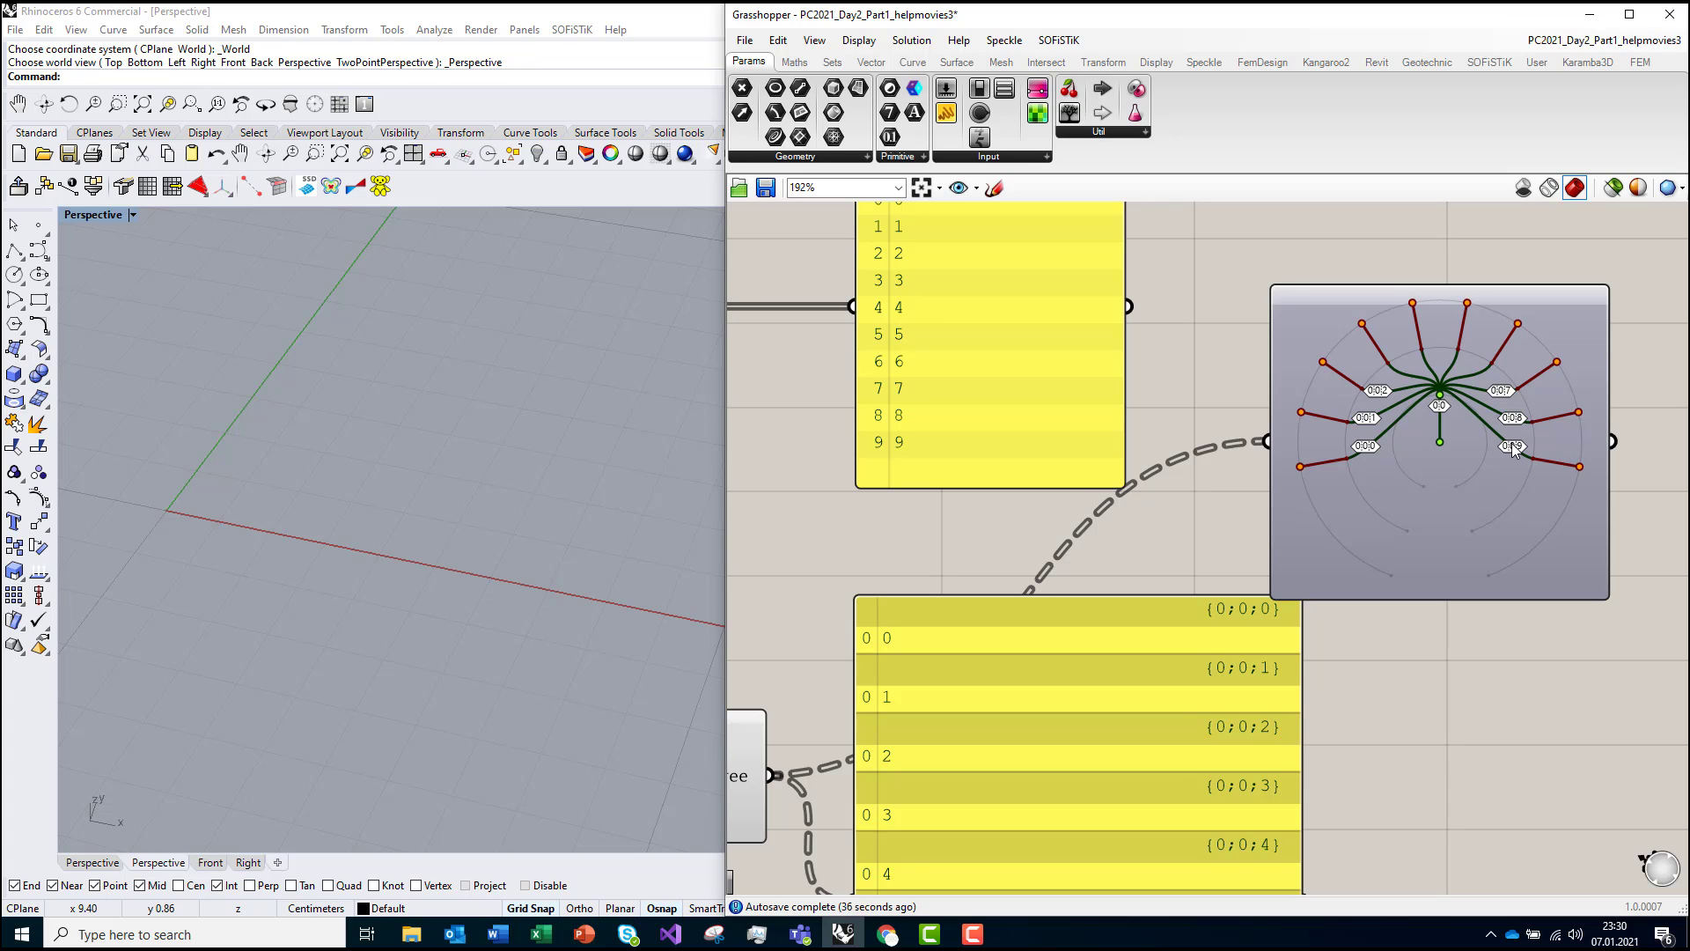
{"action": "scroll", "coordinate": [1515, 450], "scroll_direction": "up", "scroll_amount": 3}
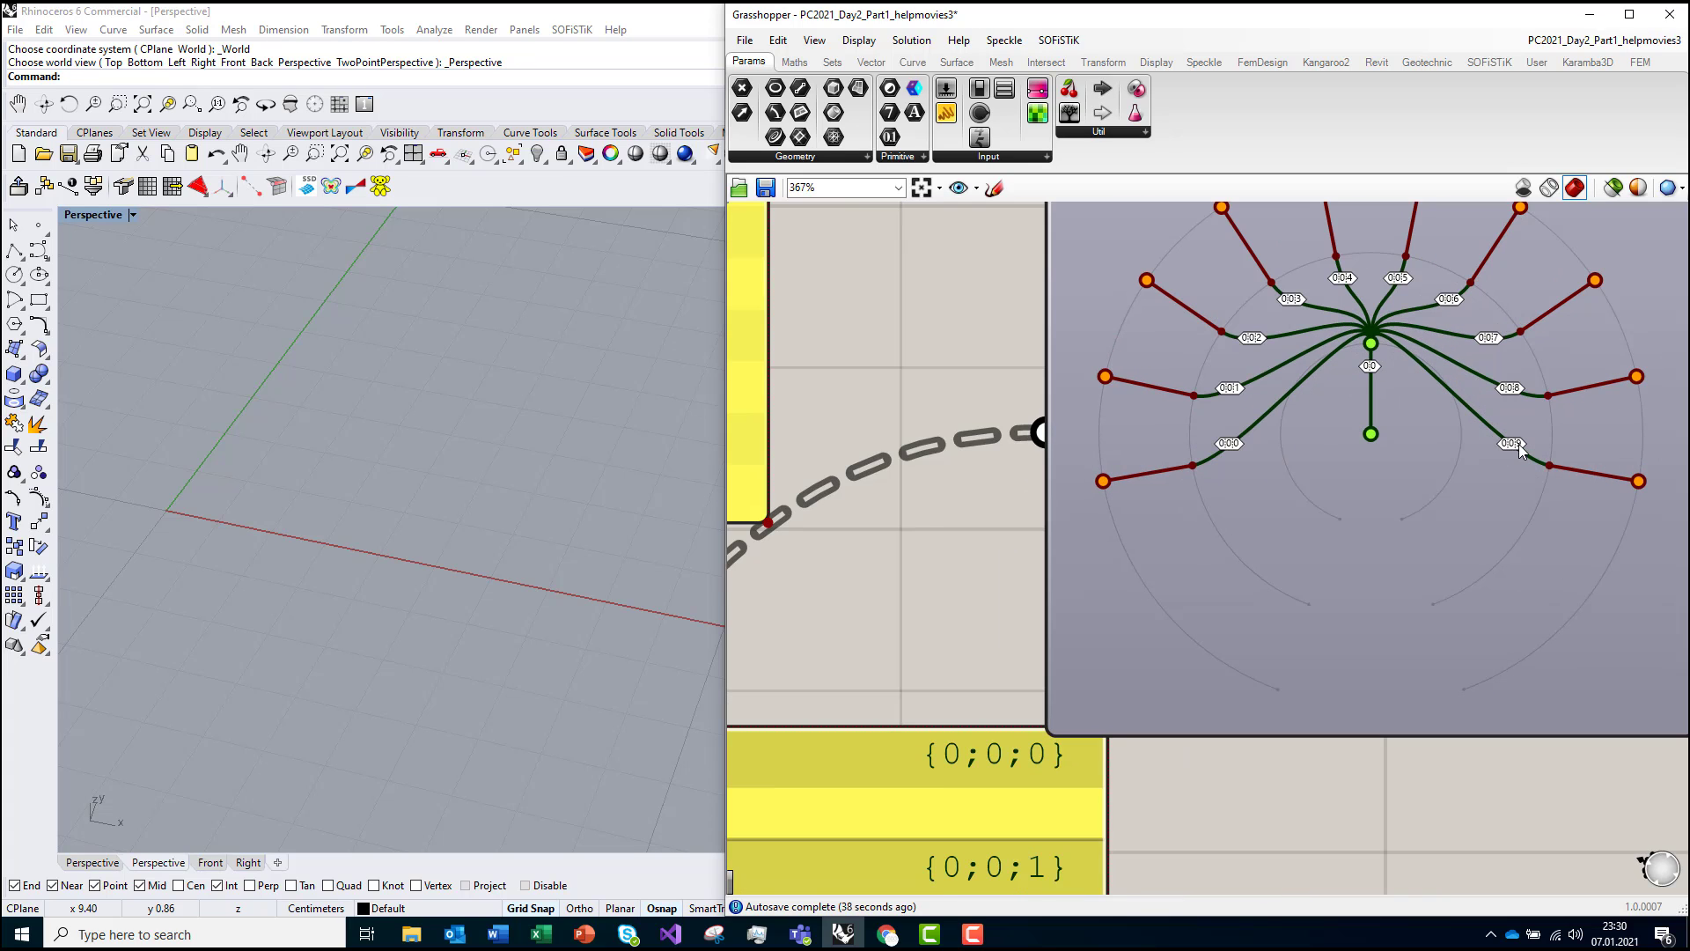
{"action": "scroll", "coordinate": [1492, 426], "scroll_direction": "down", "scroll_amount": 4}
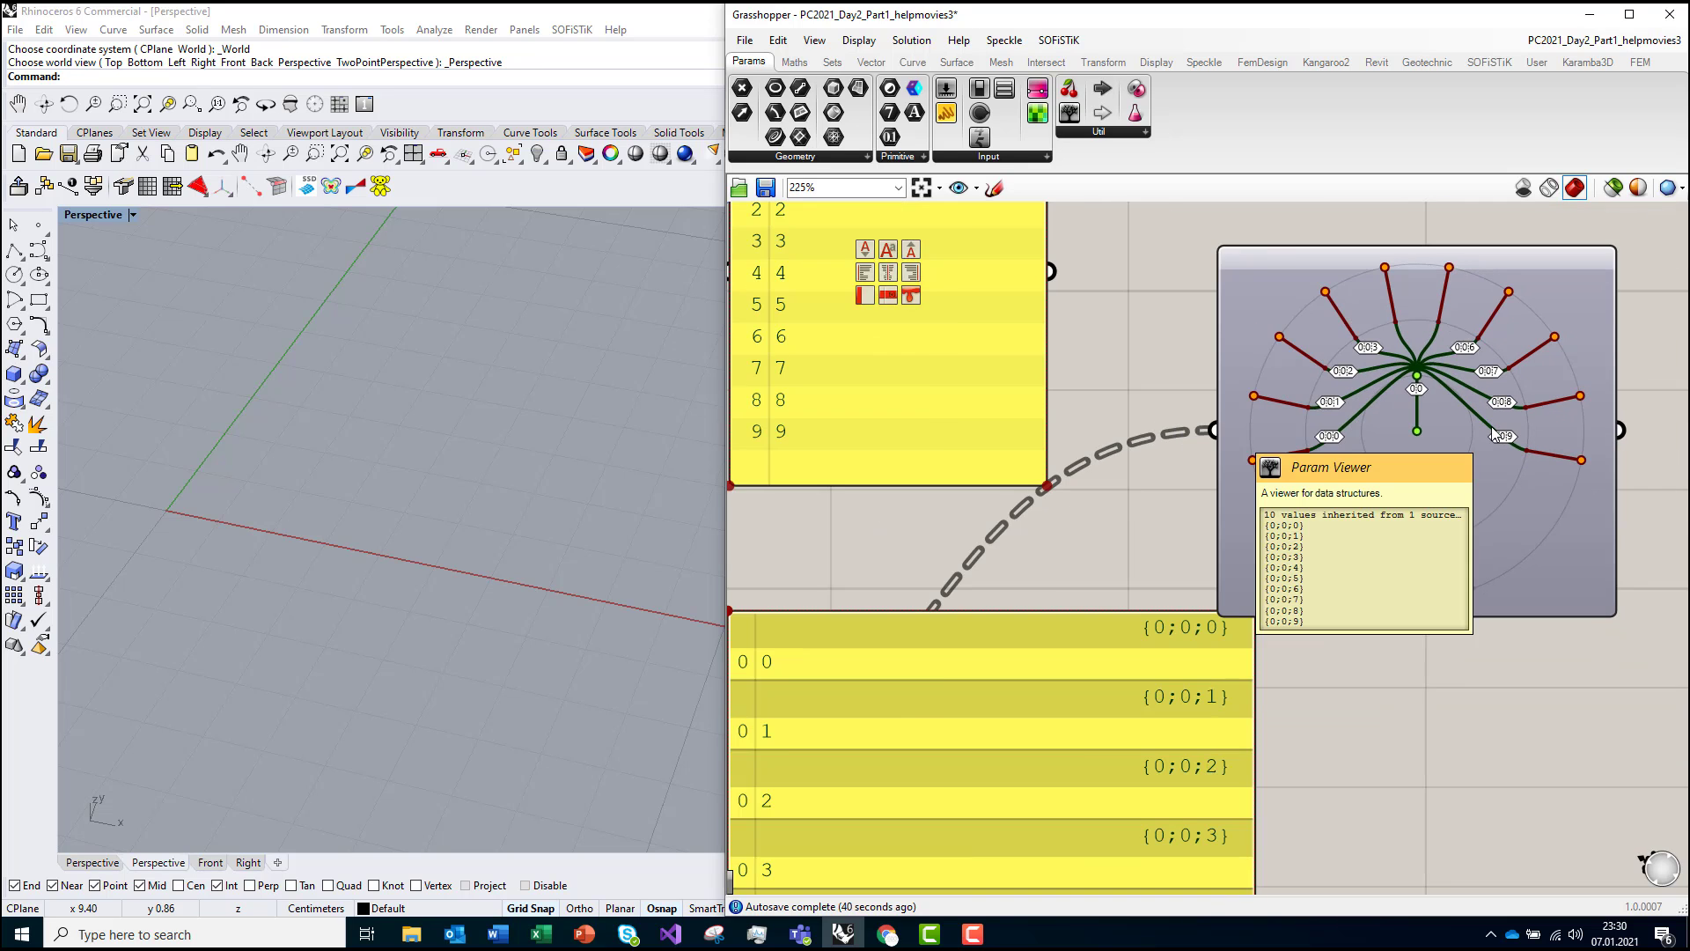
{"action": "scroll", "coordinate": [1492, 426], "scroll_direction": "up", "scroll_amount": 2}
{"action": "scroll", "coordinate": [1492, 426], "scroll_direction": "up", "scroll_amount": 3}
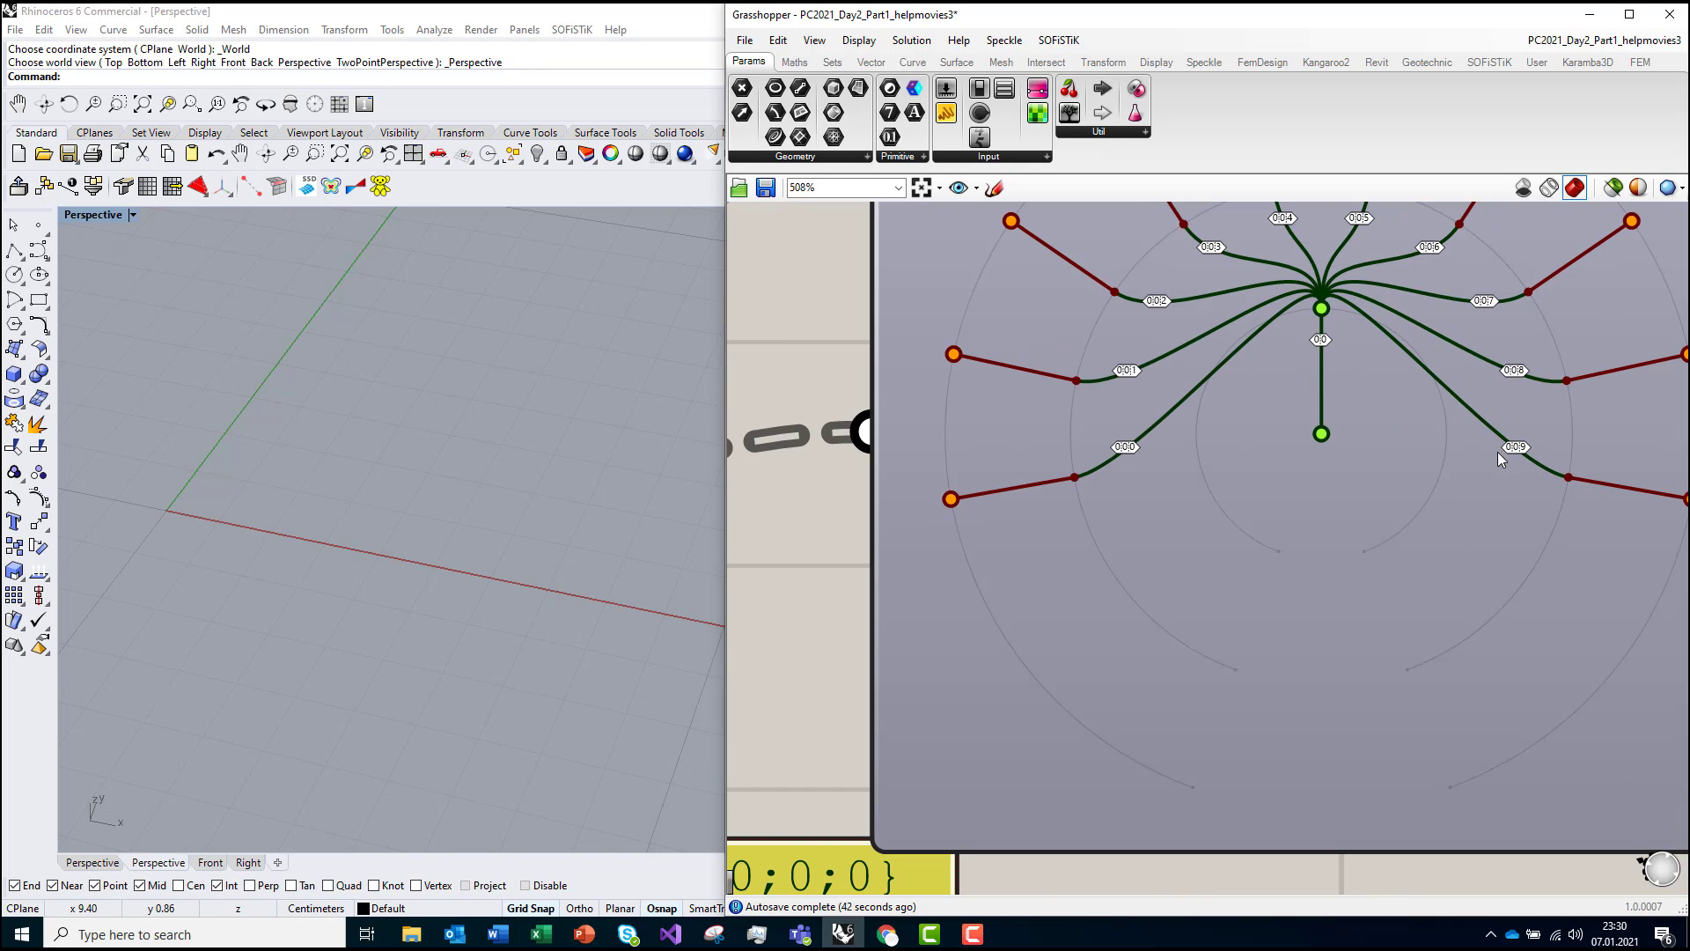
{"action": "scroll", "coordinate": [1312, 344], "scroll_direction": "down", "scroll_amount": 6}
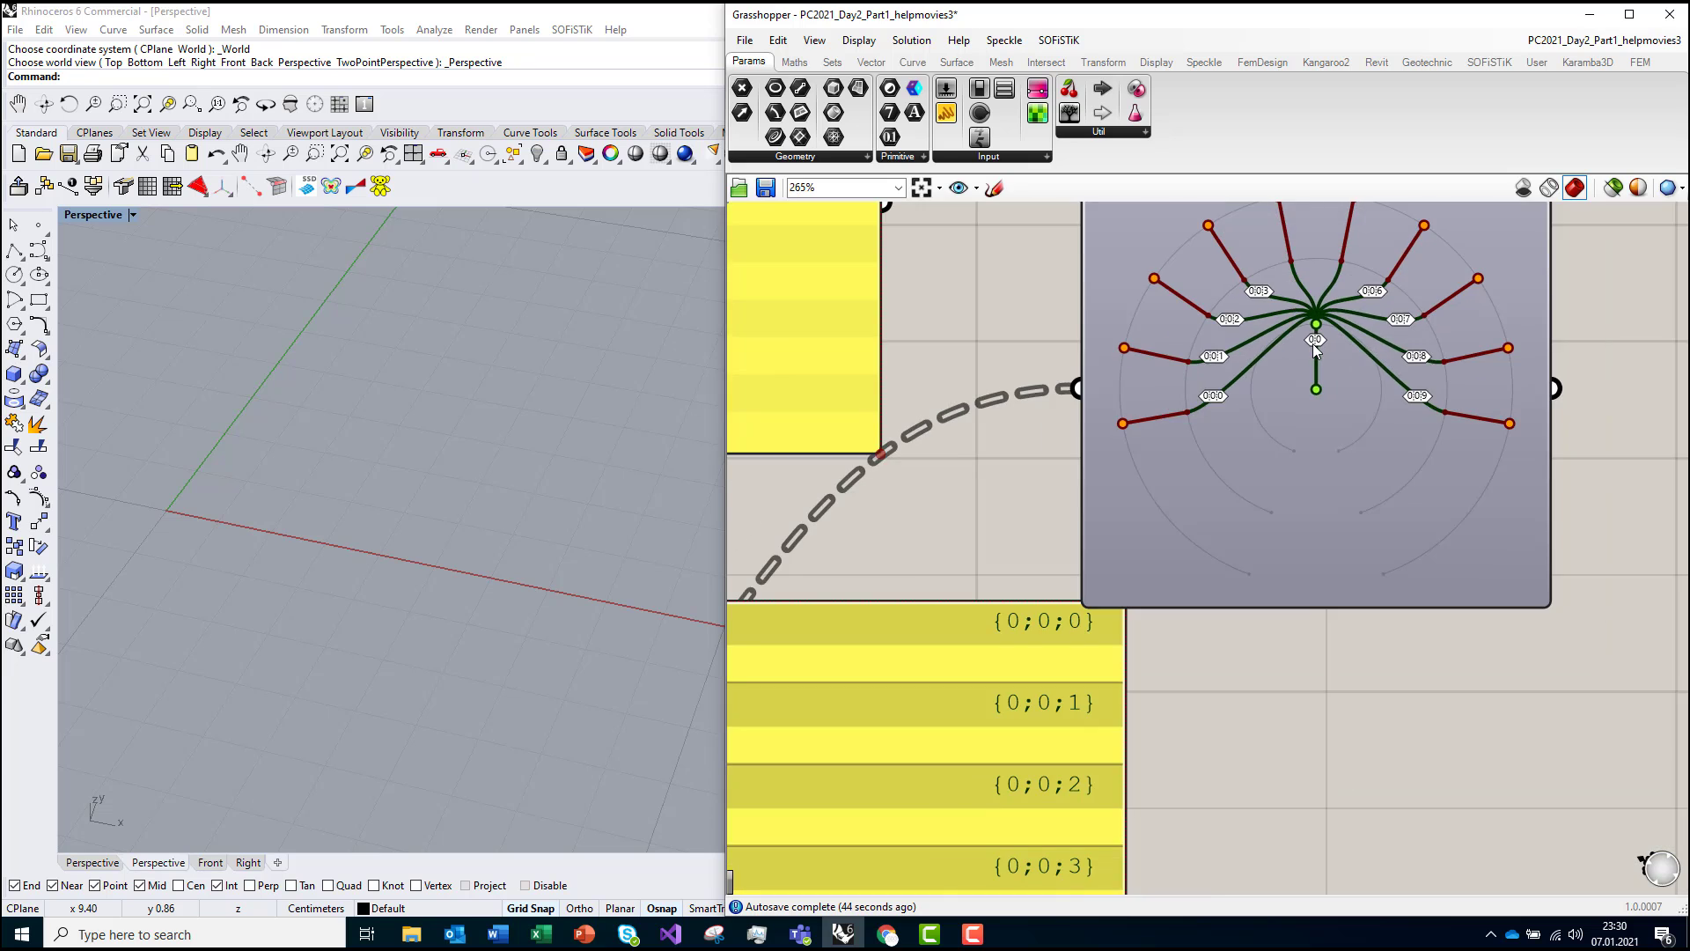
Step: Delete the remaining Param Viewer connected to the Graft Tree output
{"action": "key", "text": "Delete"}
{"action": "scroll", "coordinate": [1334, 398], "scroll_direction": "down", "scroll_amount": 4}
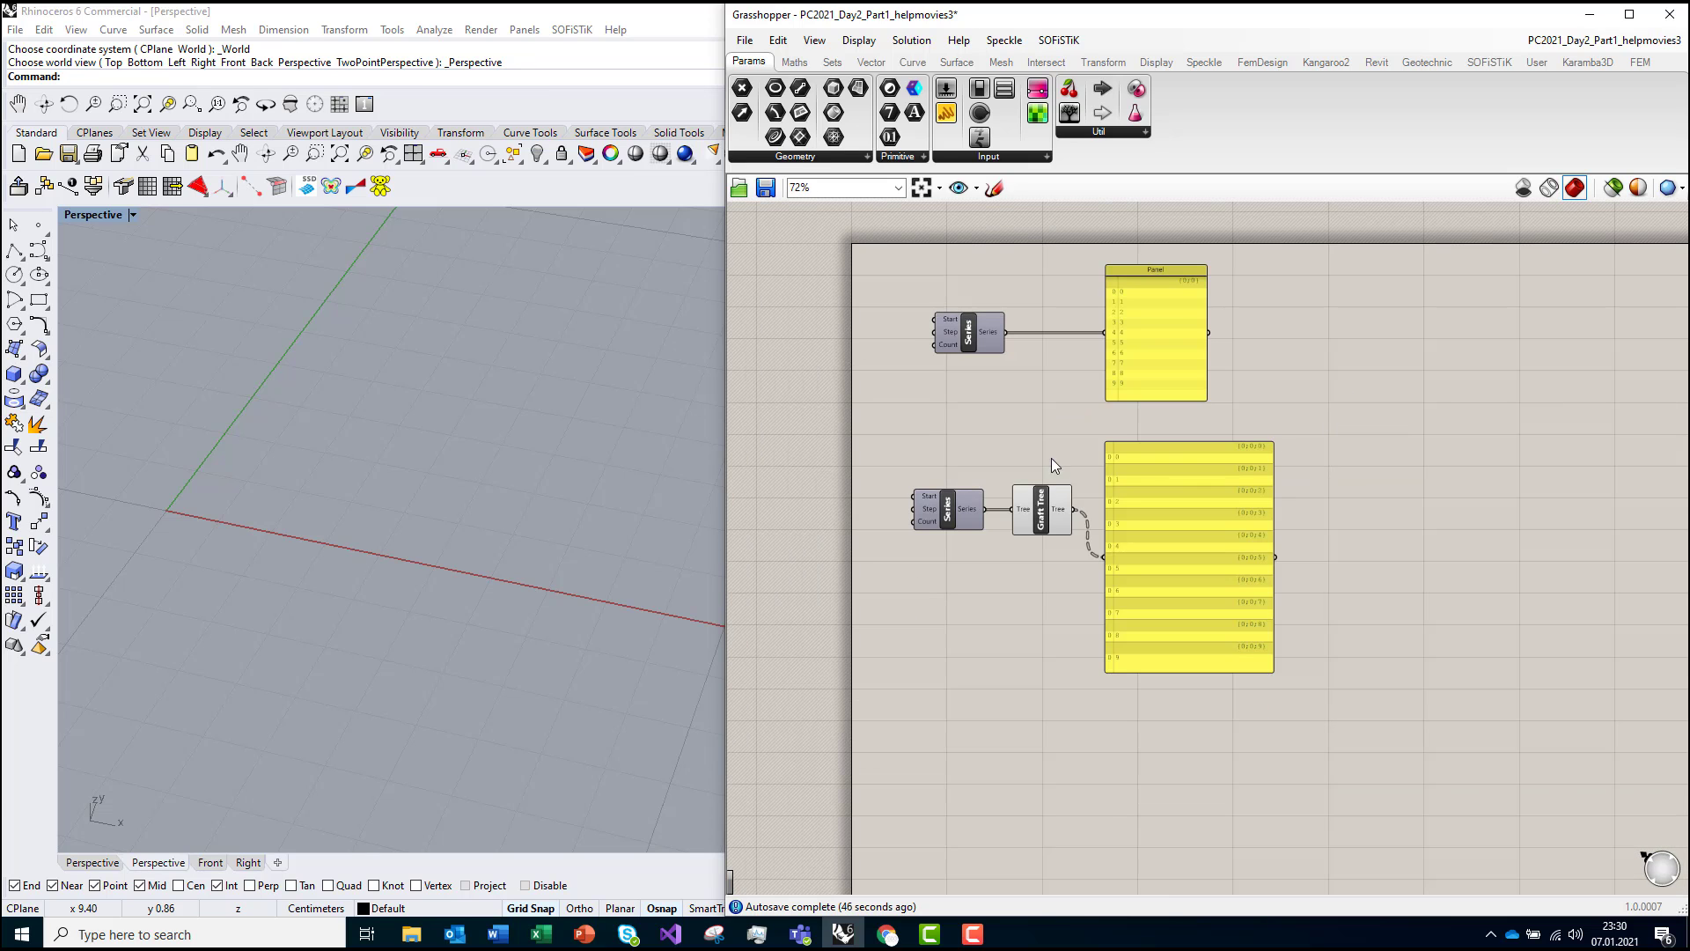
{"action": "right_click_drag", "start_coordinate": [1045, 433], "coordinate": [1001, 459]}
{"action": "scroll", "coordinate": [1002, 458], "scroll_direction": "up", "scroll_amount": 4}
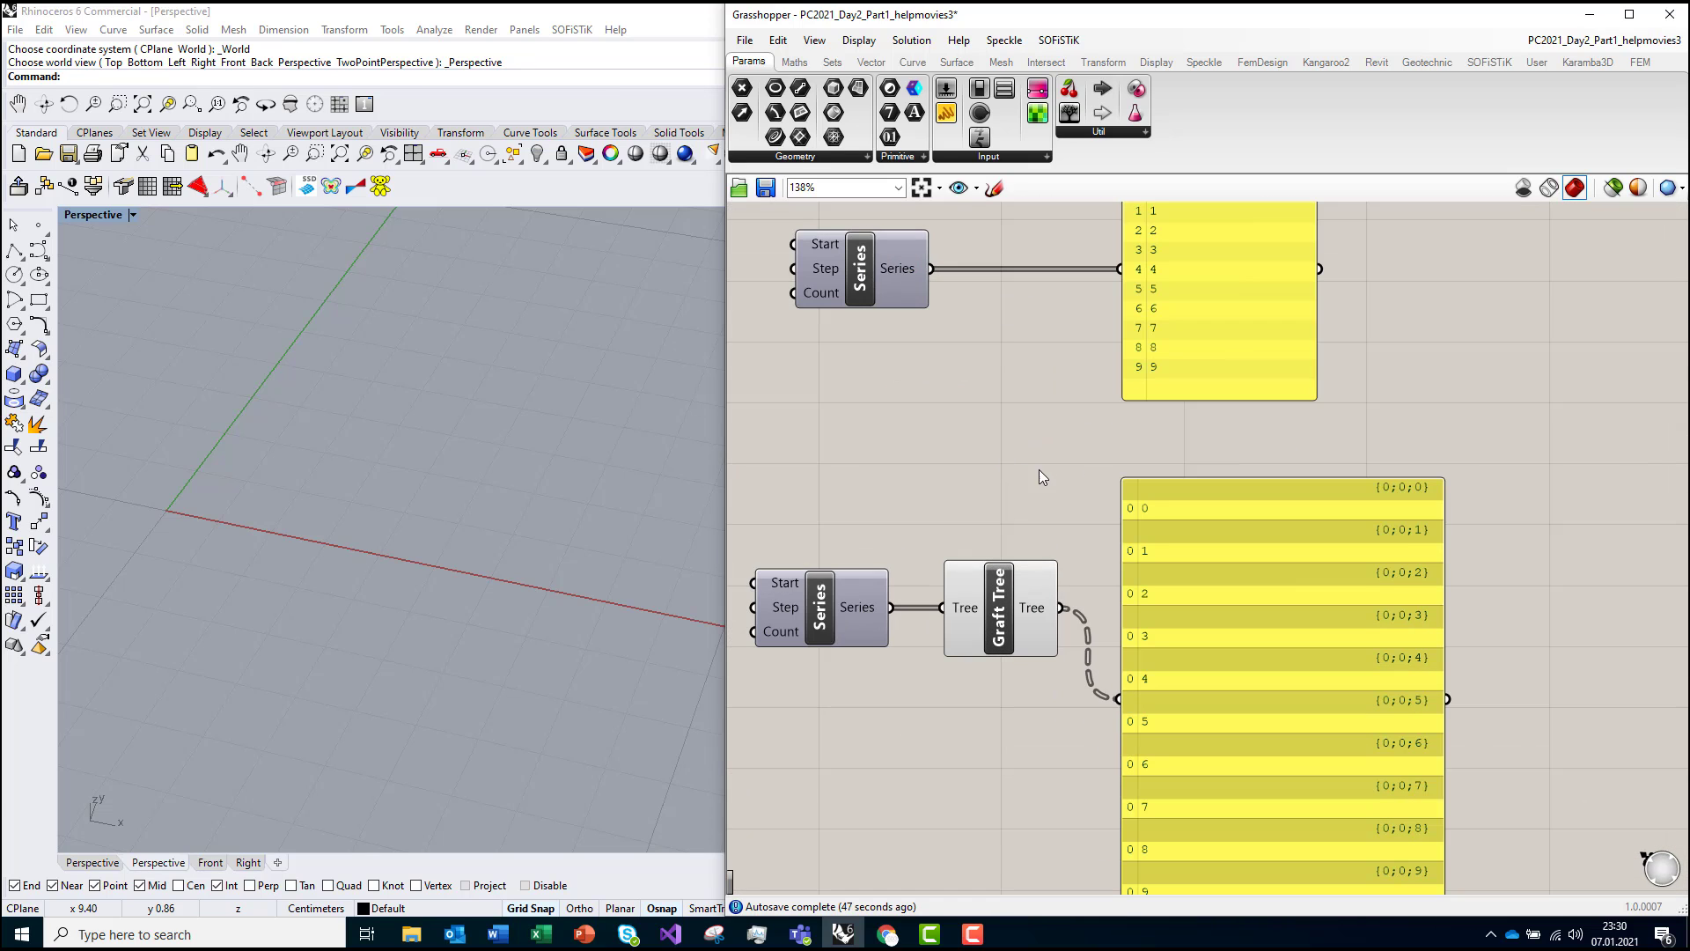
{"action": "right_click", "coordinate": [1039, 606]}
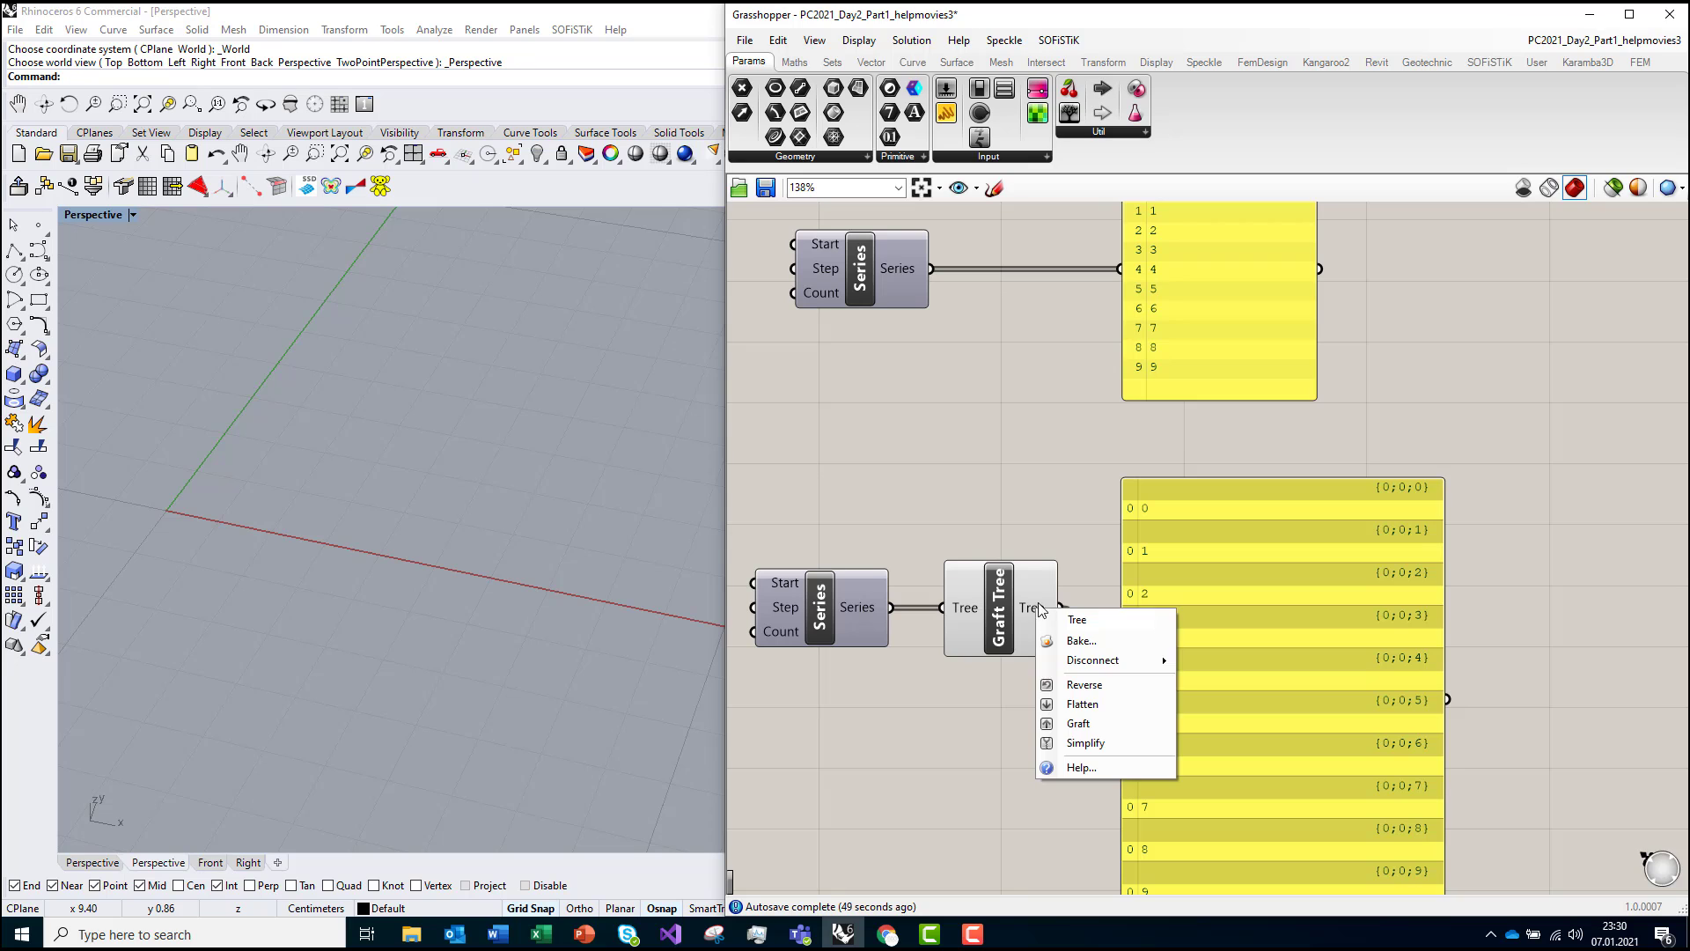
{"action": "left_click", "coordinate": [1059, 235]}
Step: Place a Flatten Tree component above Graft Tree, feed it the grafted tree and connect its output to the lower Panel
{"action": "left_click", "coordinate": [831, 61]}
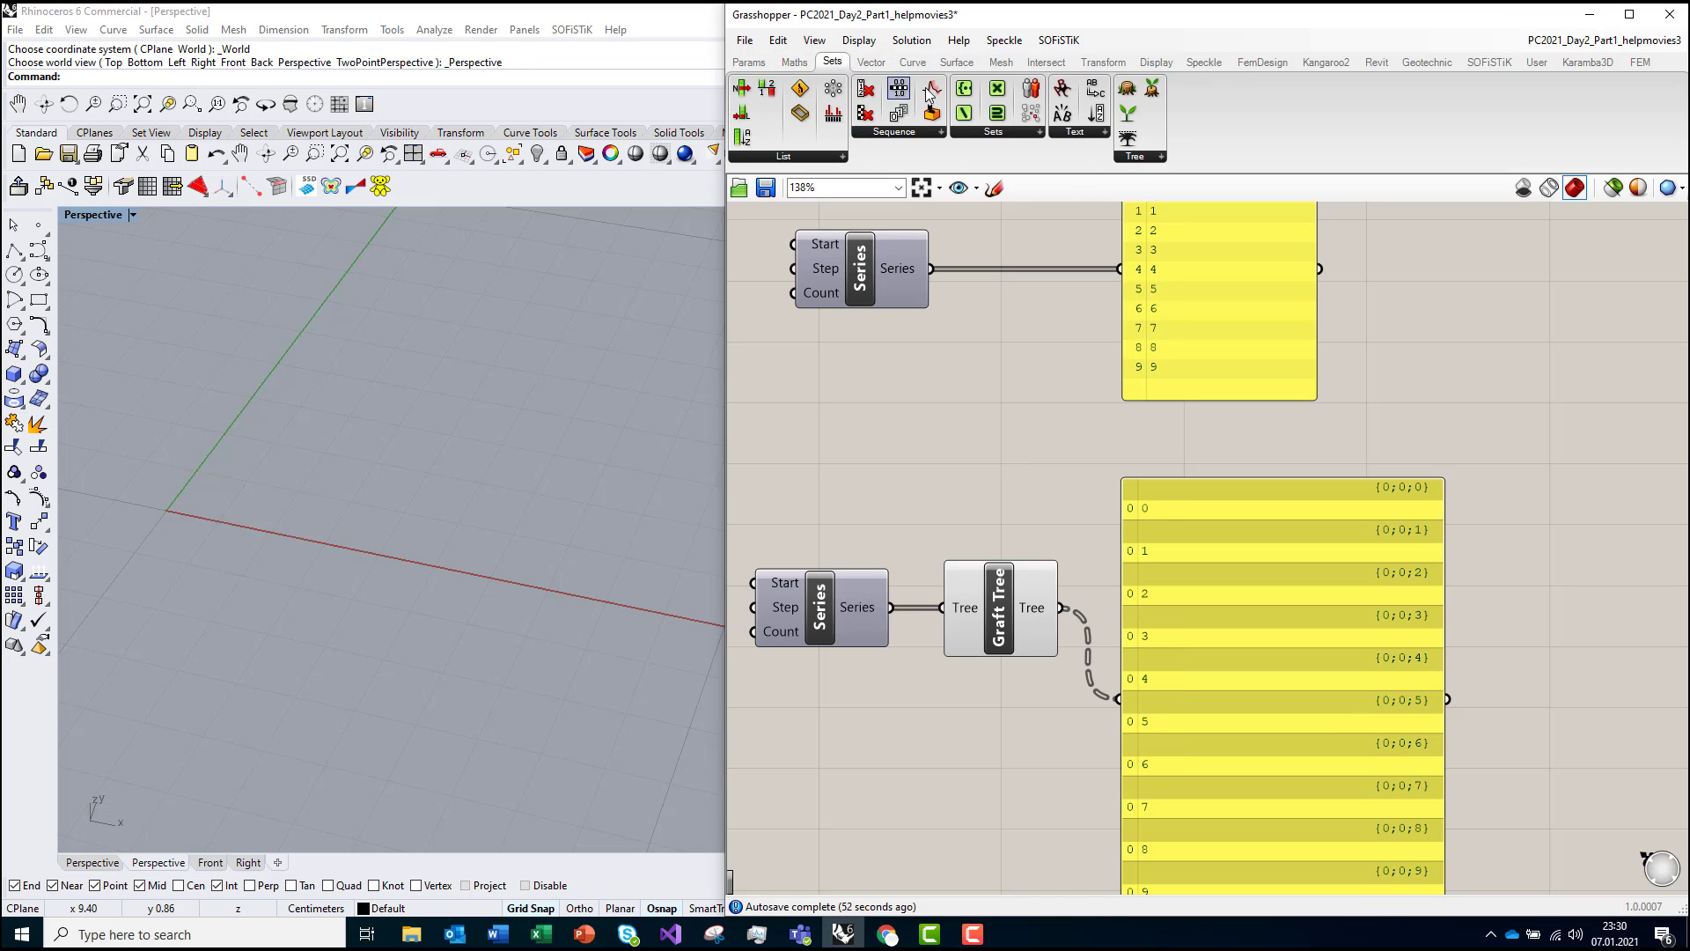
{"action": "left_click", "coordinate": [1142, 158]}
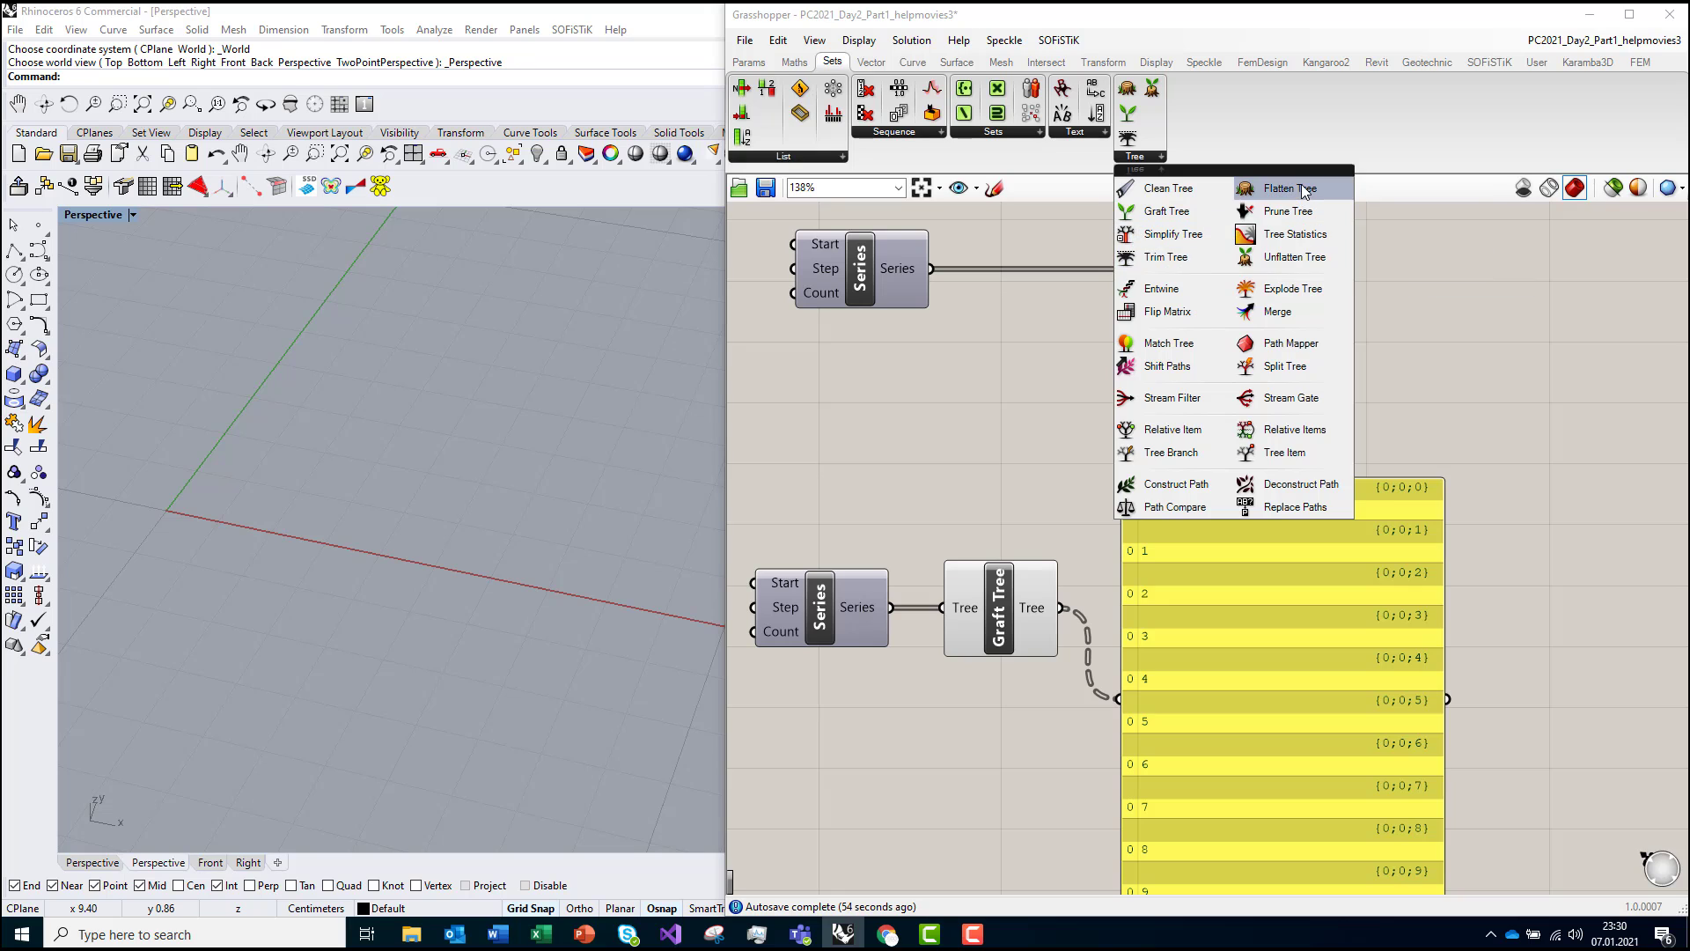
{"action": "left_click_drag", "start_coordinate": [1283, 188], "coordinate": [1037, 453]}
{"action": "left_click_drag", "start_coordinate": [1062, 607], "coordinate": [976, 426]}
{"action": "left_click_drag", "start_coordinate": [1100, 453], "coordinate": [1469, 604]}
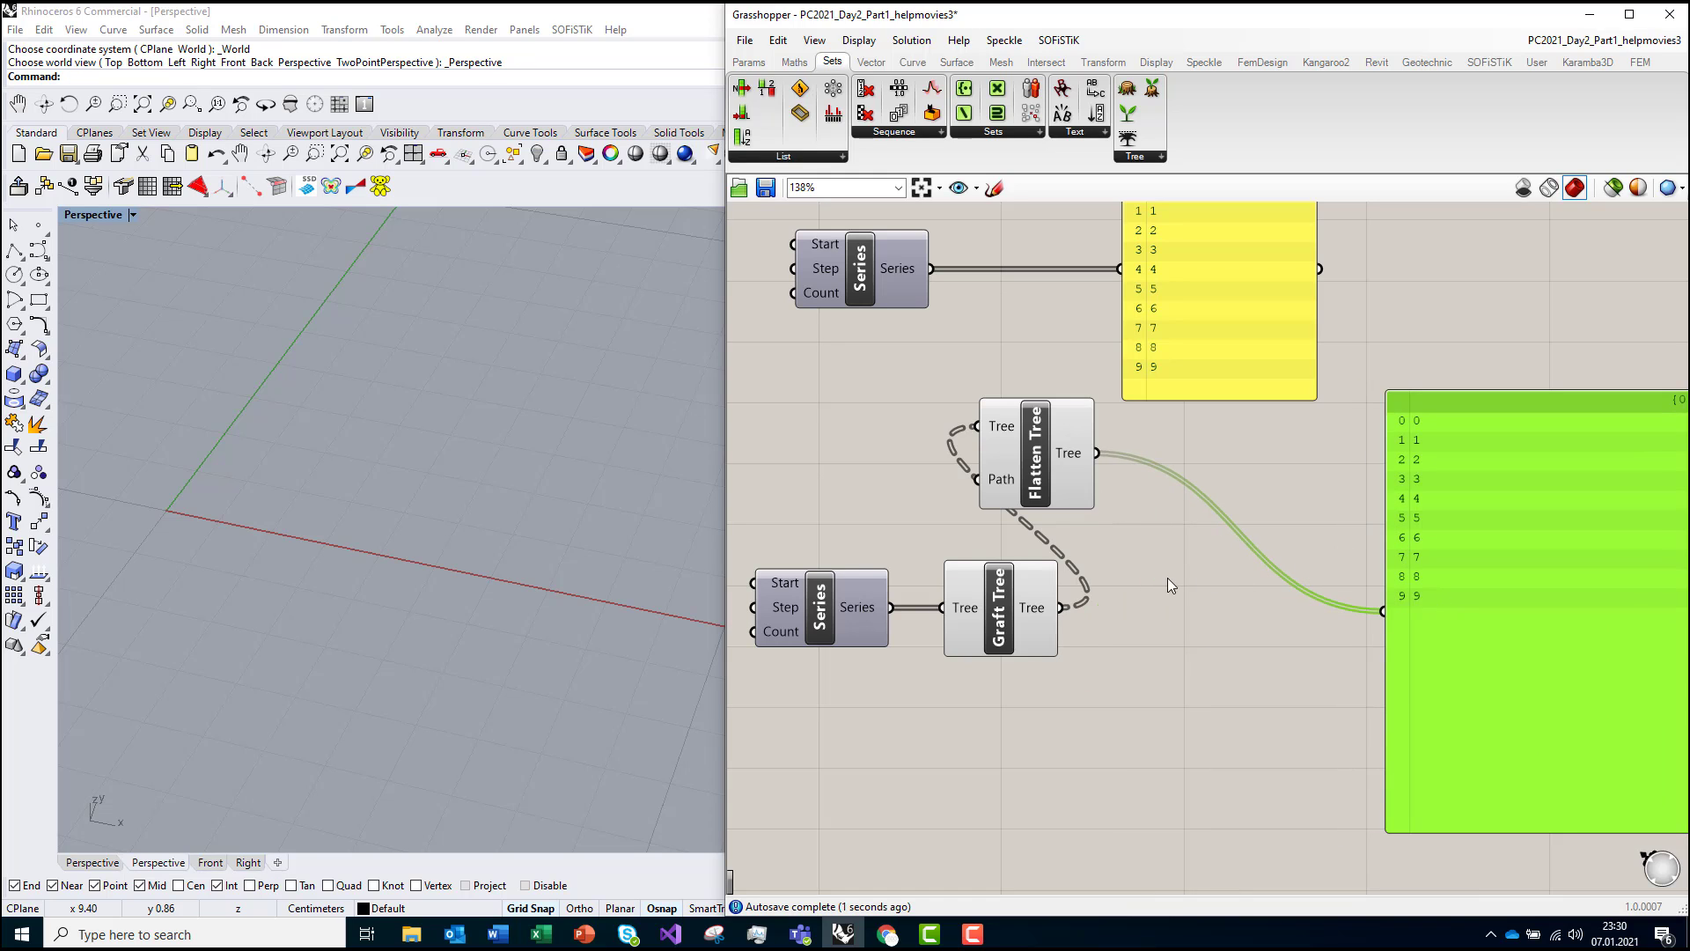
Step: Reconnect the lower Panel directly to the Graft Tree output and delete the Flatten Tree component
{"action": "left_click_drag", "start_coordinate": [1067, 613], "coordinate": [1239, 625]}
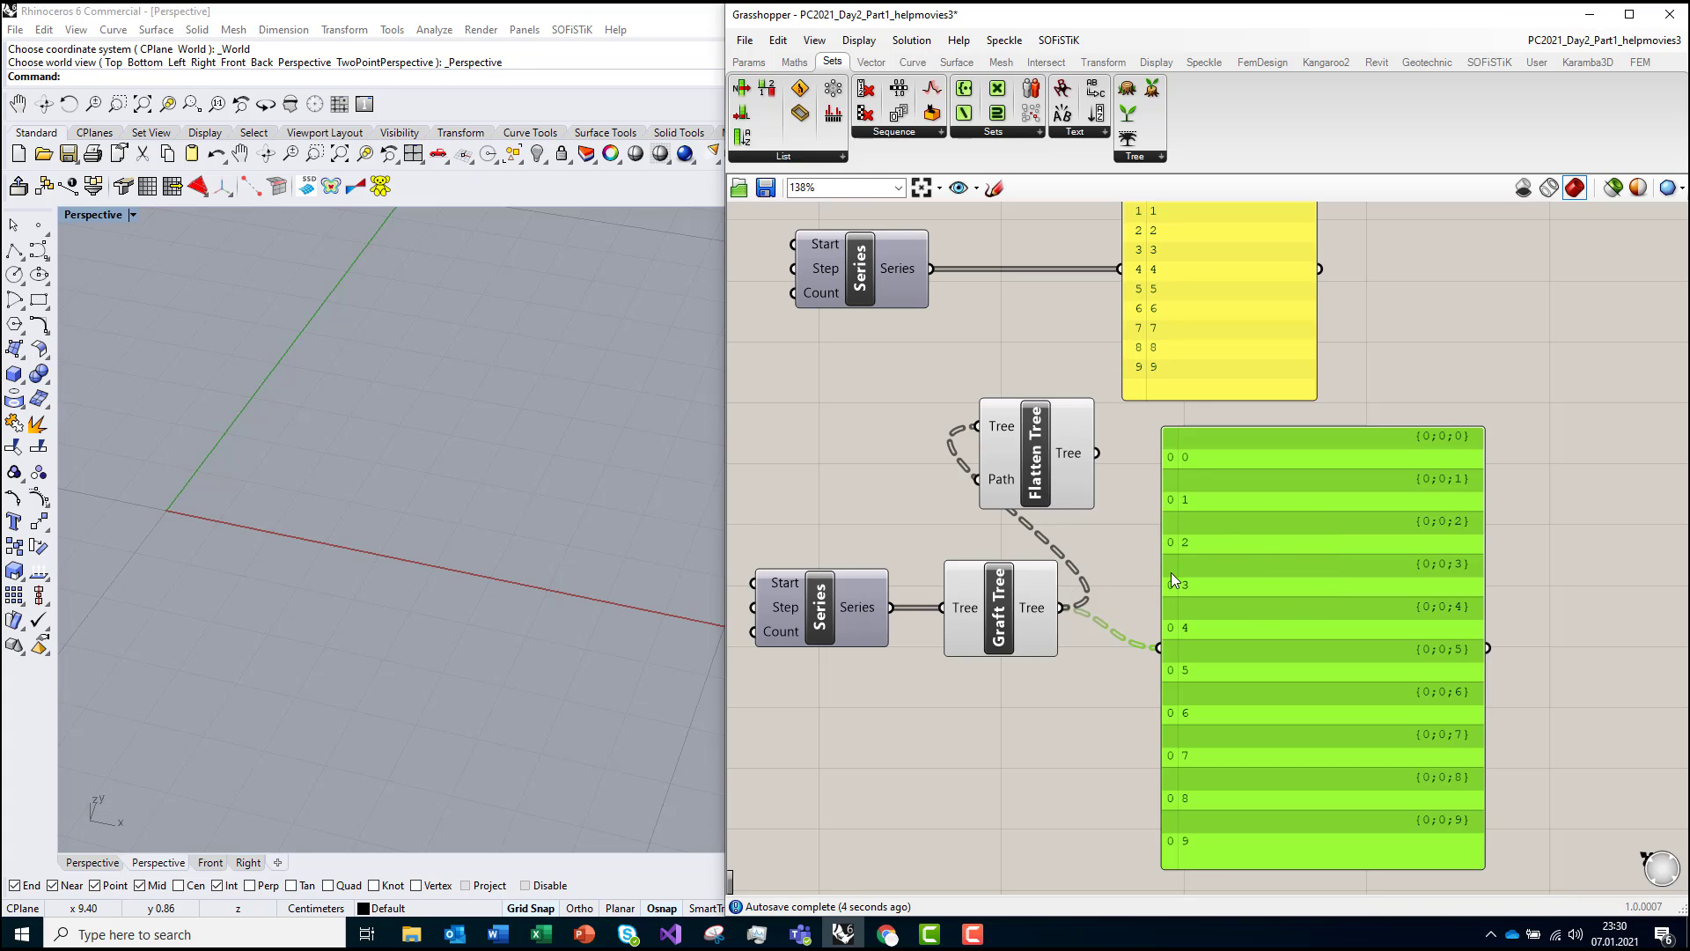
{"action": "left_click", "coordinate": [1035, 447]}
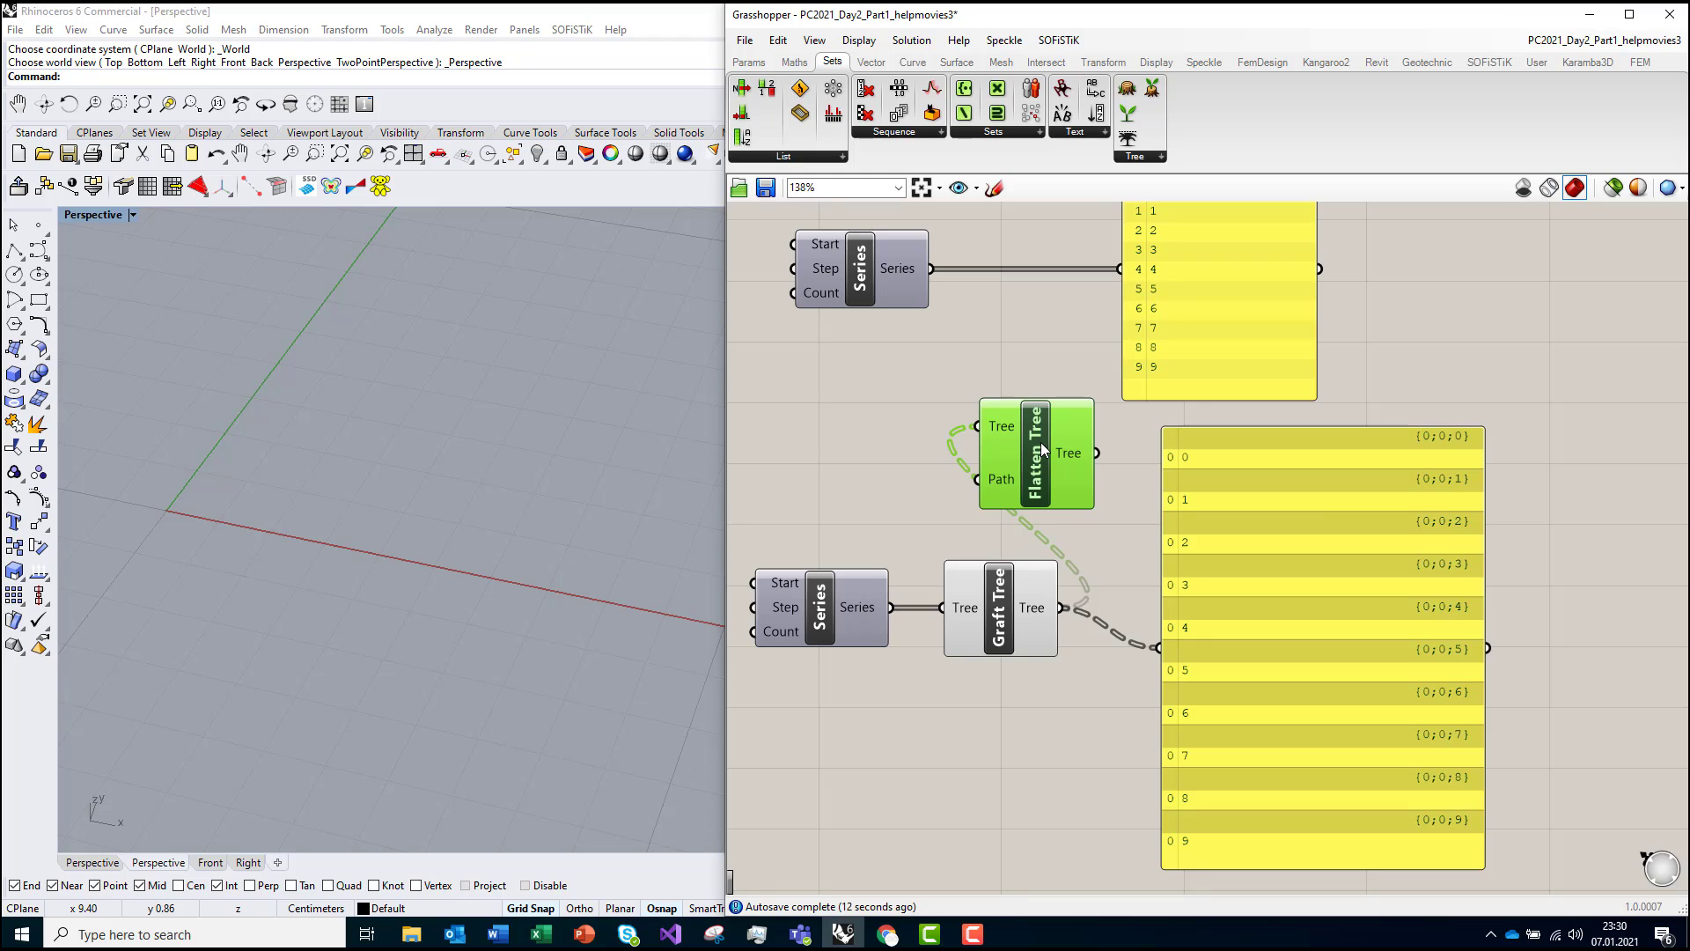
{"action": "key", "text": "Delete"}
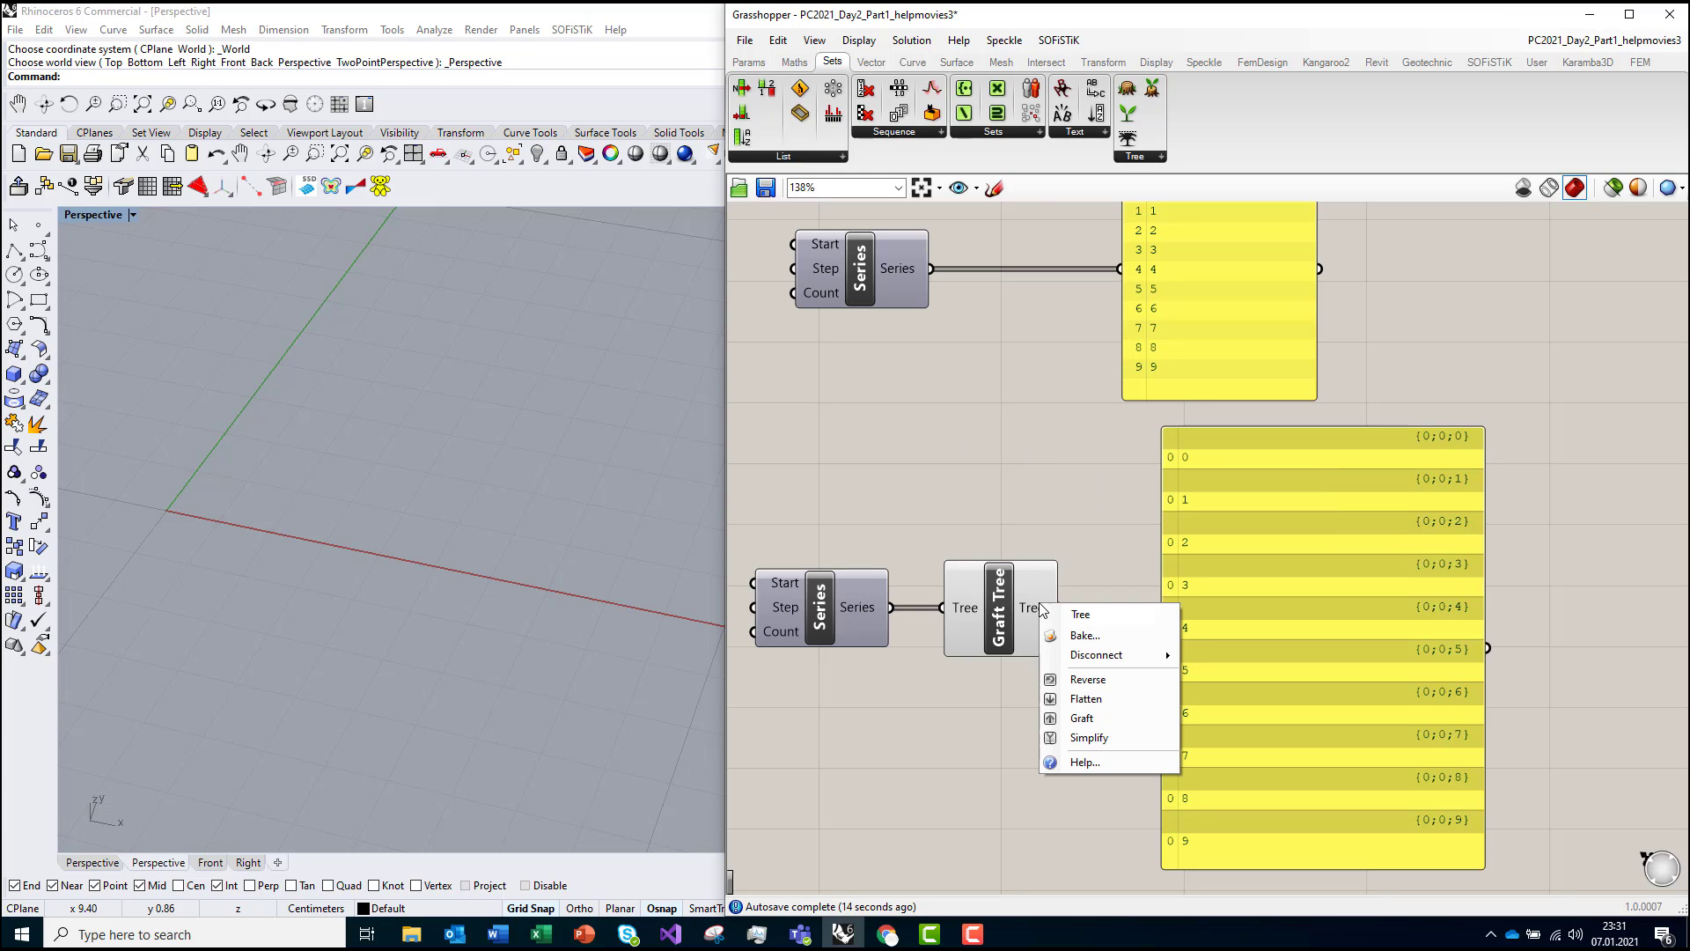
Step: Switch on the Flatten option of the Graft Tree component's output parameter and switch it off again
{"action": "right_click", "coordinate": [1041, 606]}
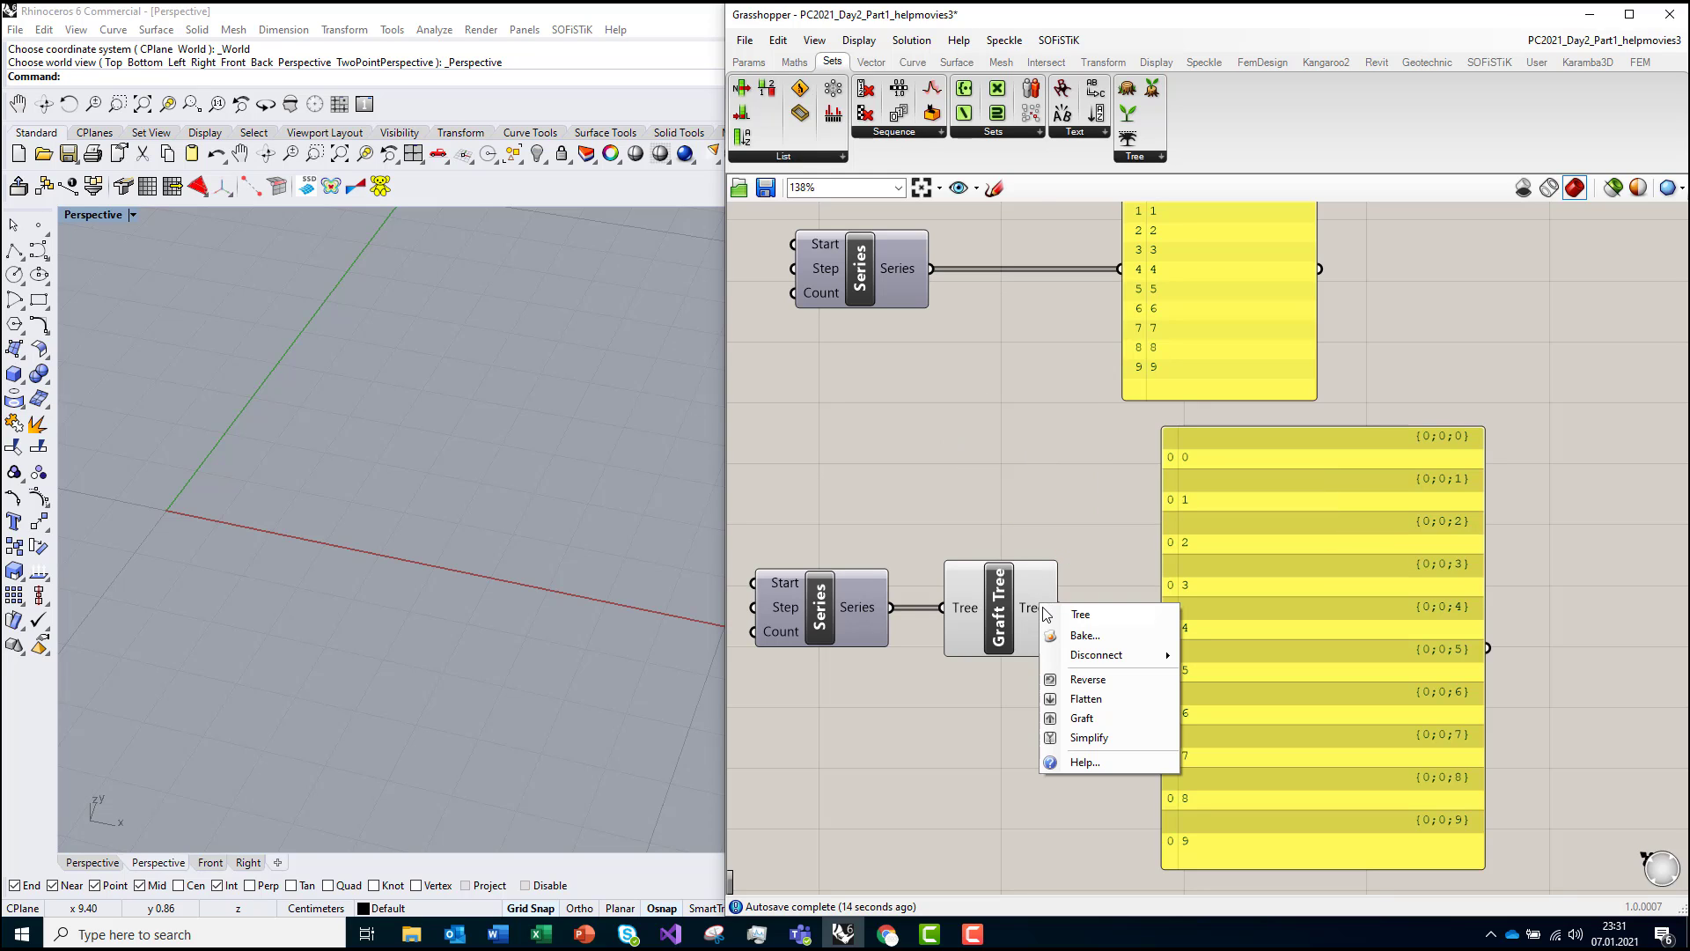
{"action": "left_click", "coordinate": [1102, 699]}
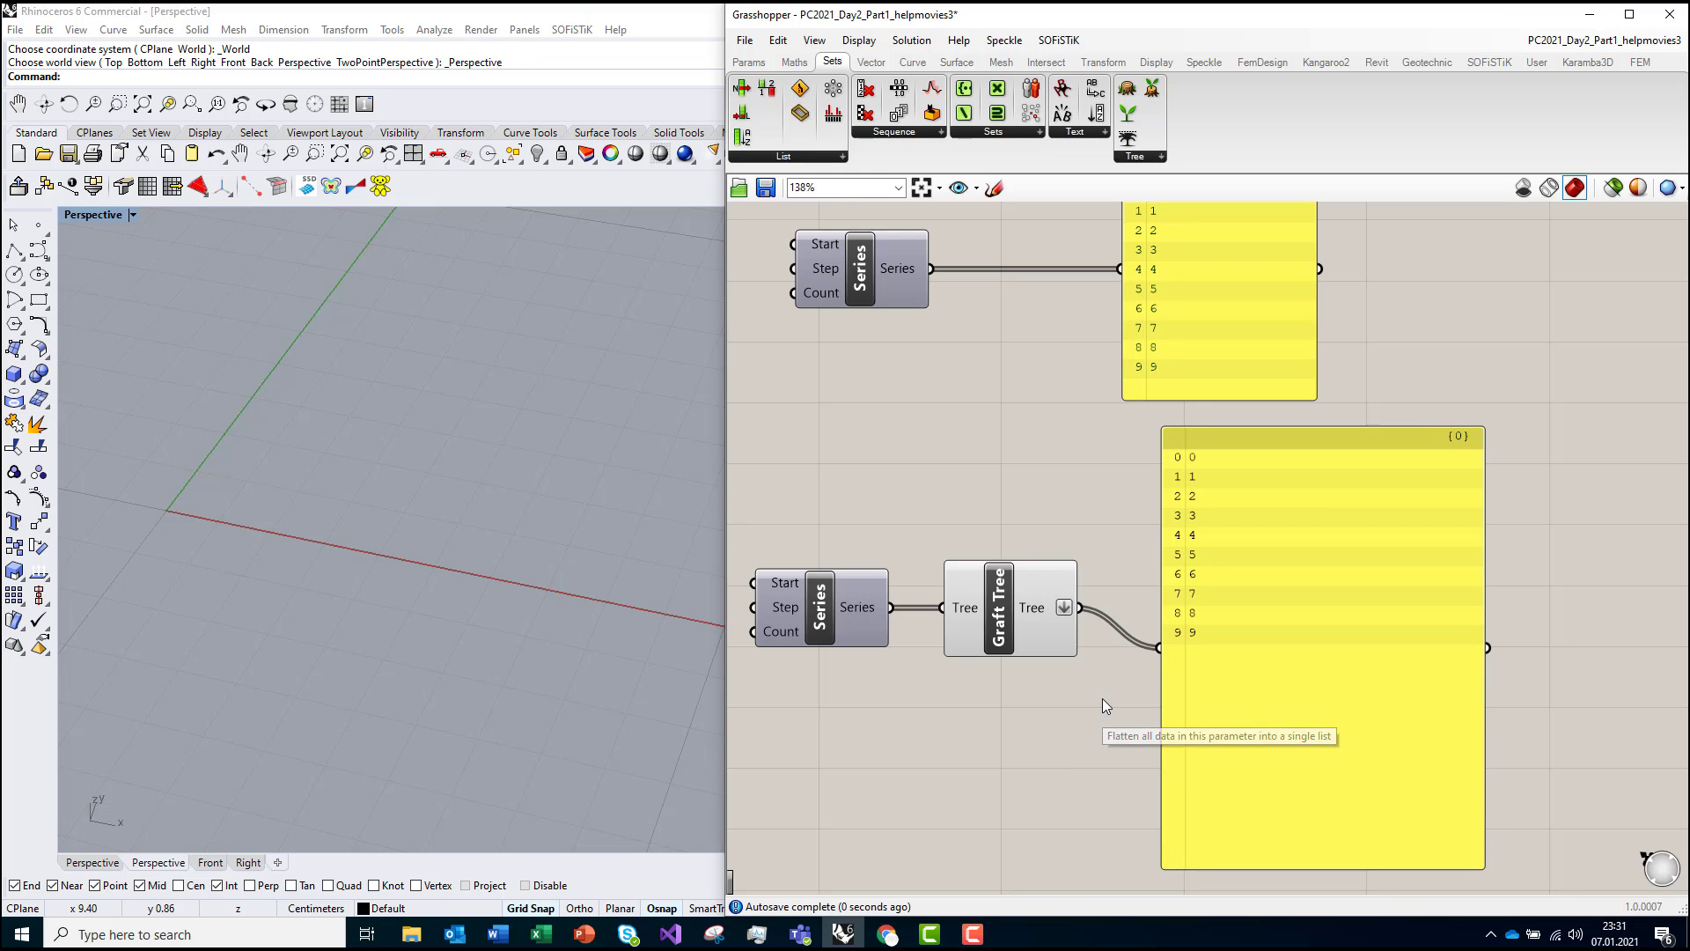
{"action": "right_click", "coordinate": [1028, 599]}
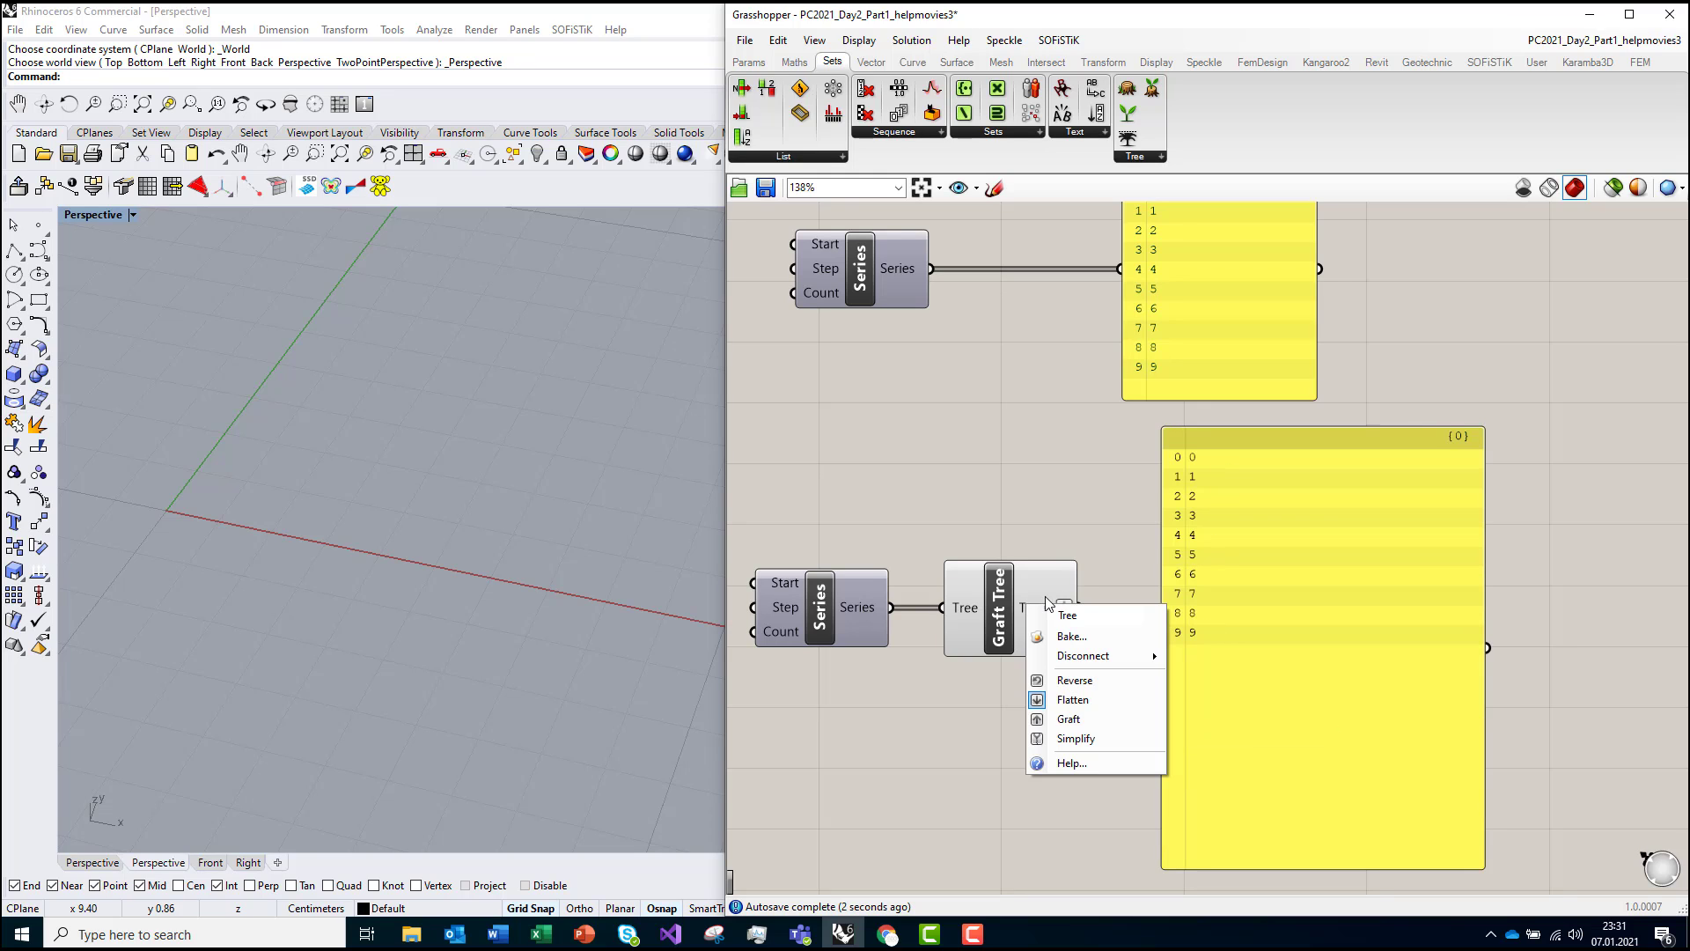
{"action": "left_click", "coordinate": [1079, 706]}
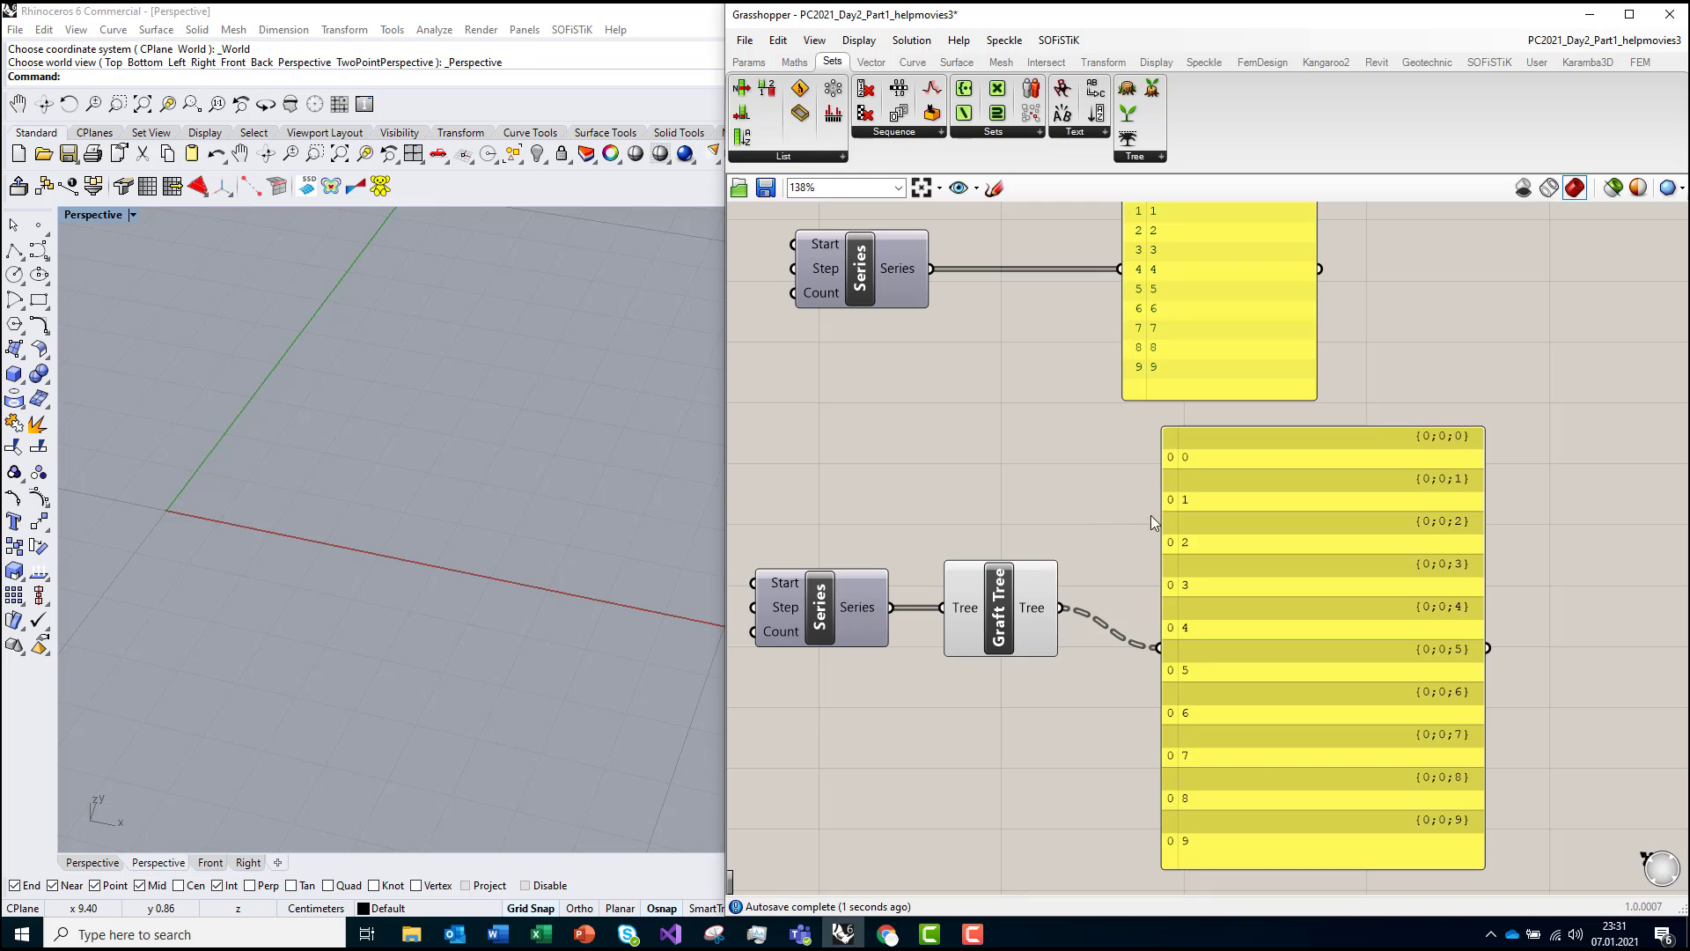
Step: Add a Construct Point component with its X coordinate fed by the upper Series, and move the upper Panel above the connecting wire
{"action": "right_click_drag", "start_coordinate": [1098, 452], "coordinate": [1061, 541]}
{"action": "scroll", "coordinate": [1061, 541], "scroll_direction": "down", "scroll_amount": 1}
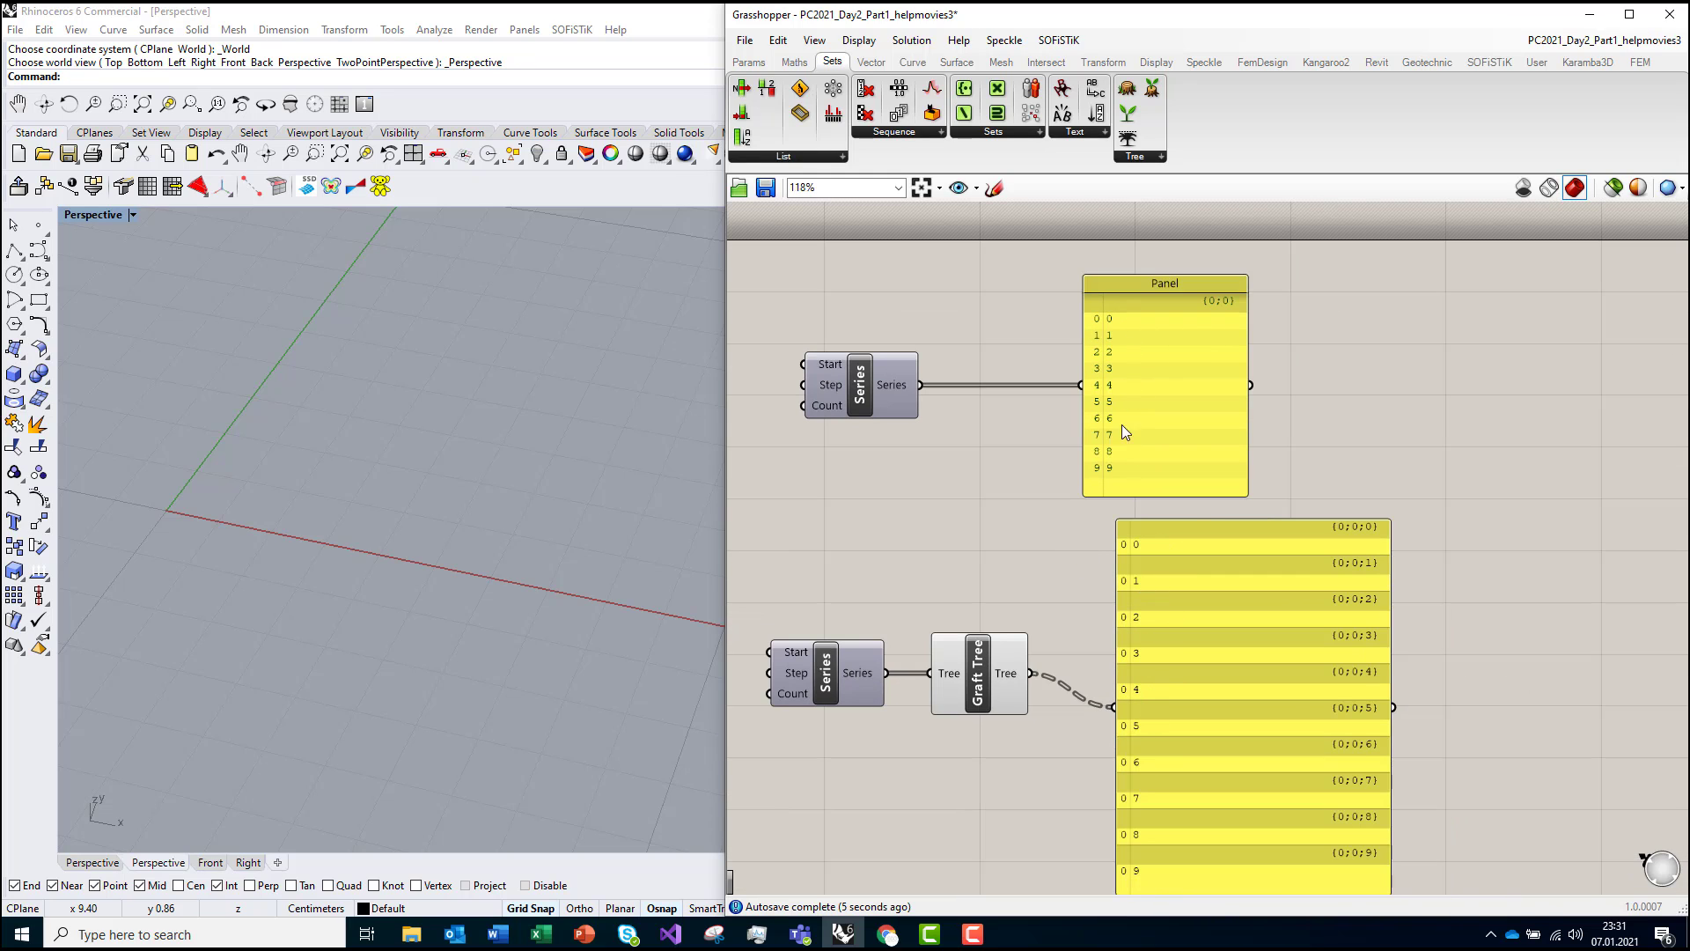
{"action": "double_click", "coordinate": [1445, 452]}
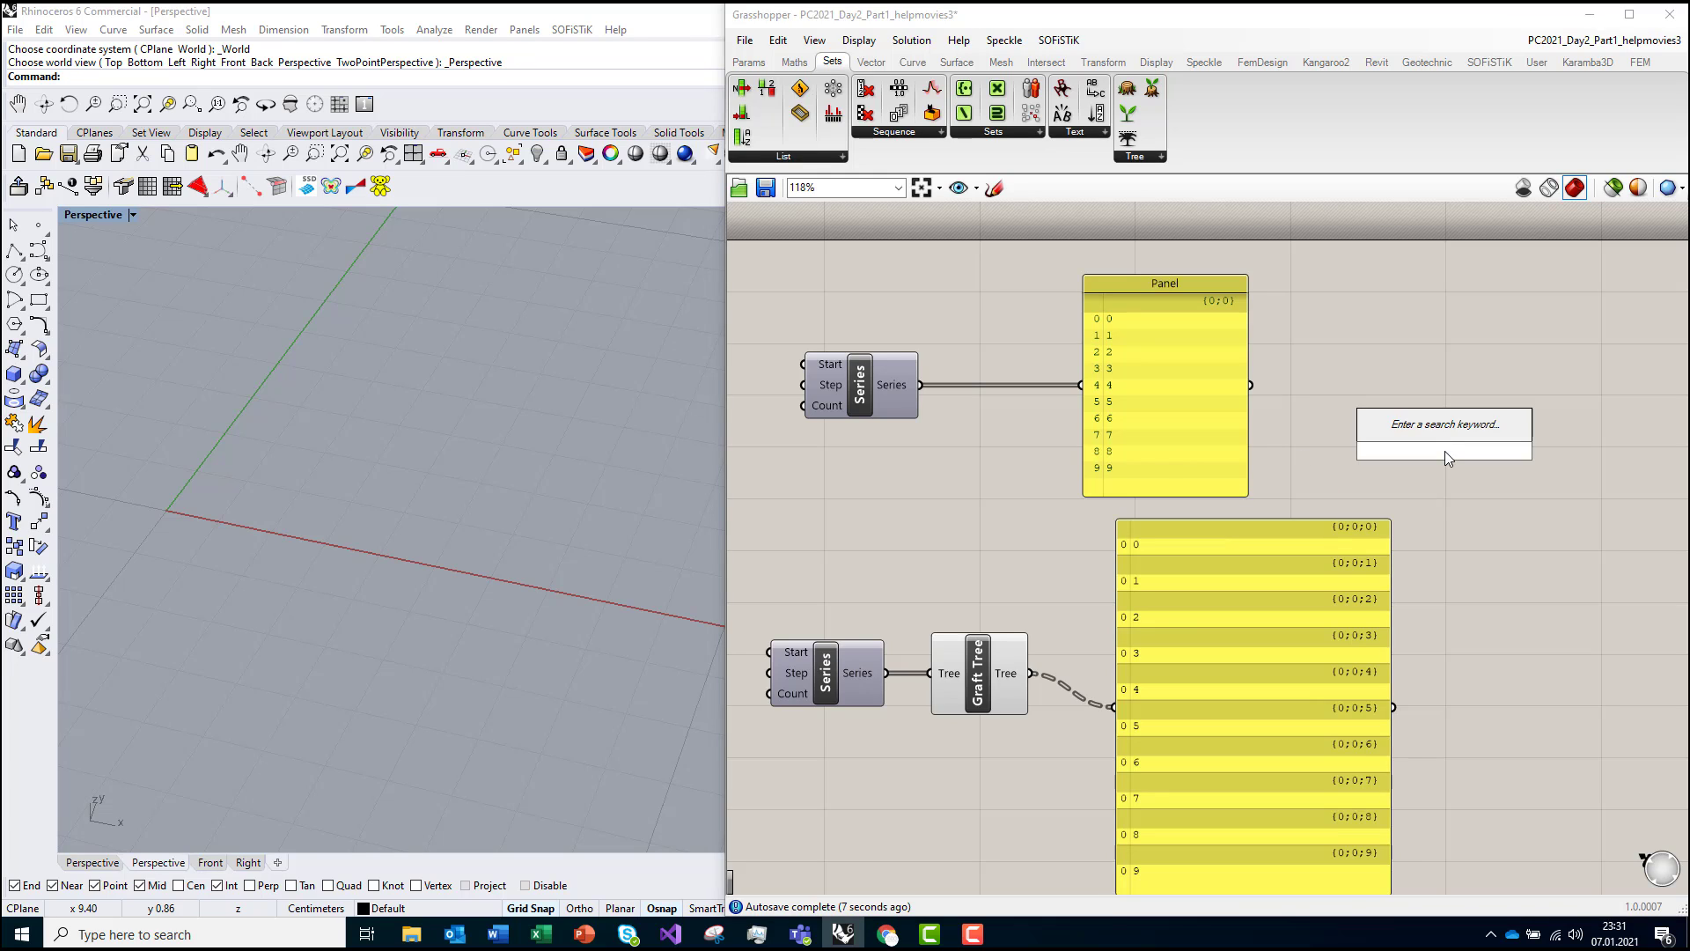
{"action": "type", "text": "xyz"}
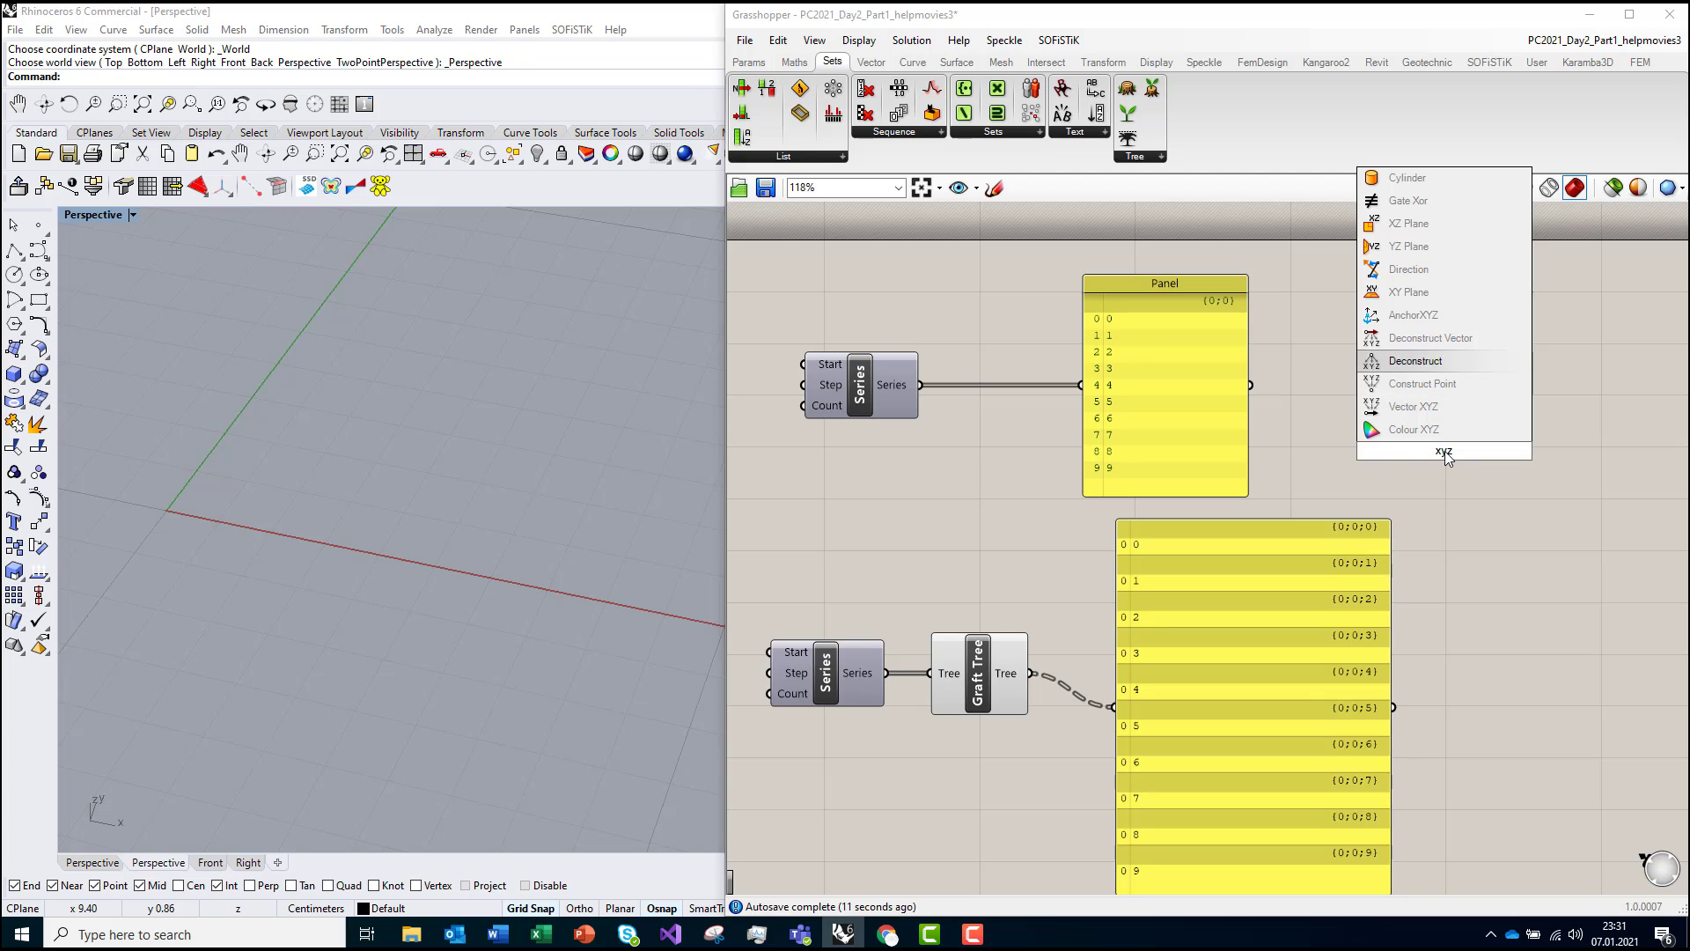
{"action": "key", "text": "Return"}
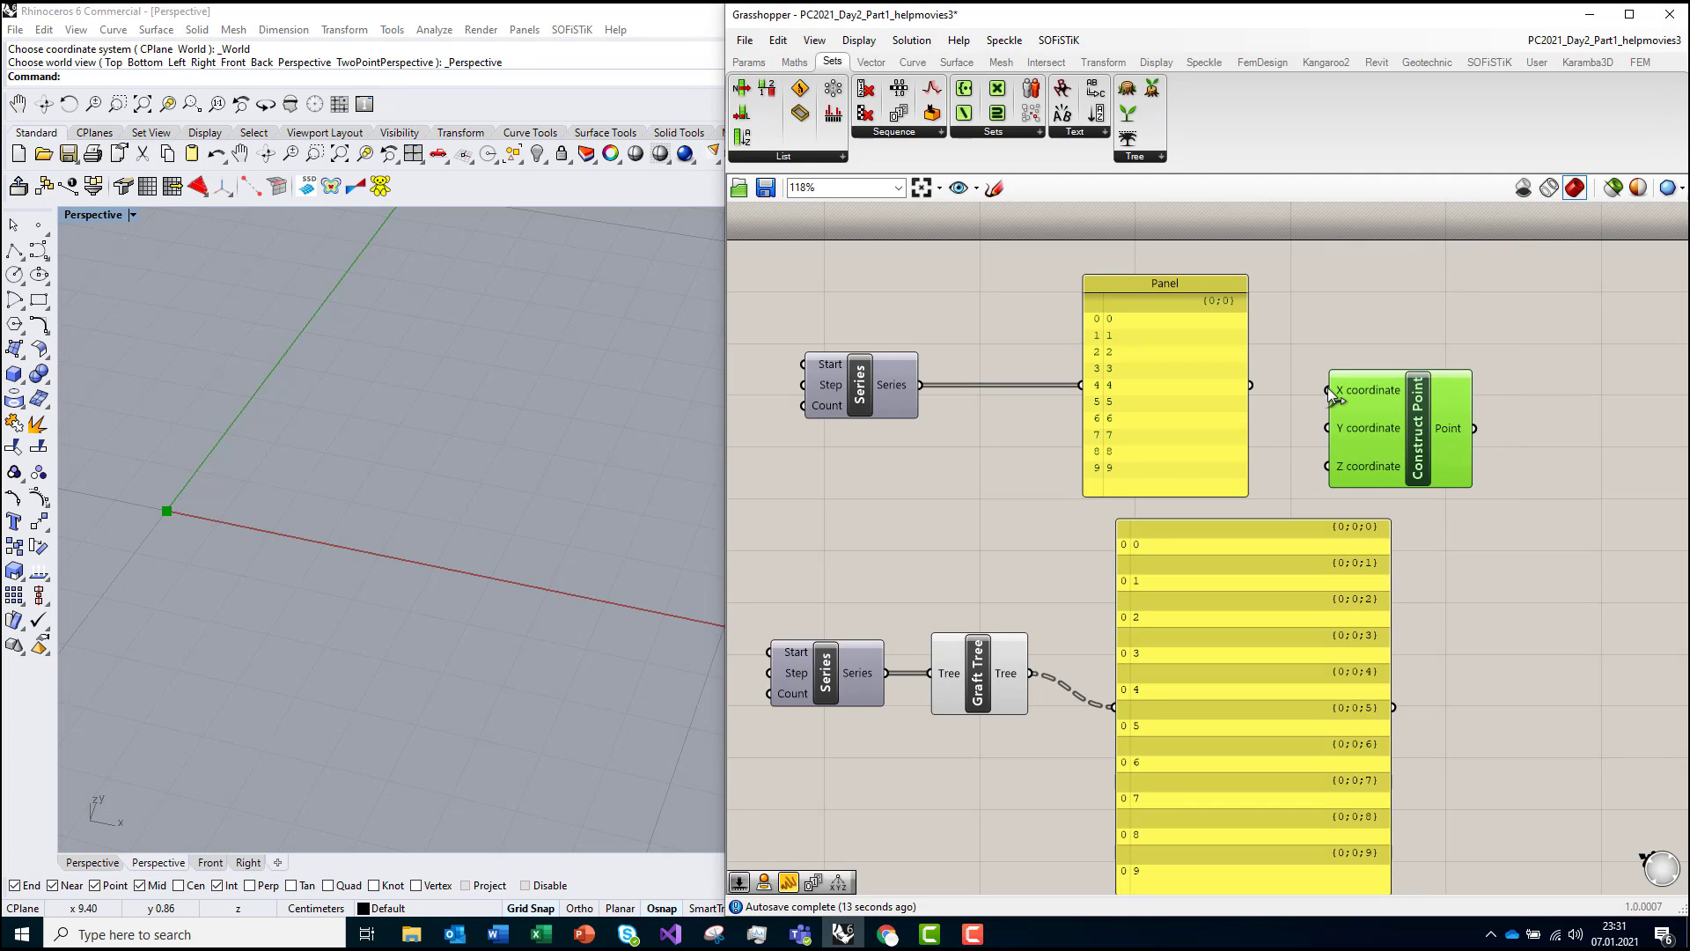
{"action": "left_click_drag", "start_coordinate": [1327, 387], "coordinate": [920, 385]}
{"action": "left_click_drag", "start_coordinate": [1391, 419], "coordinate": [1333, 414]}
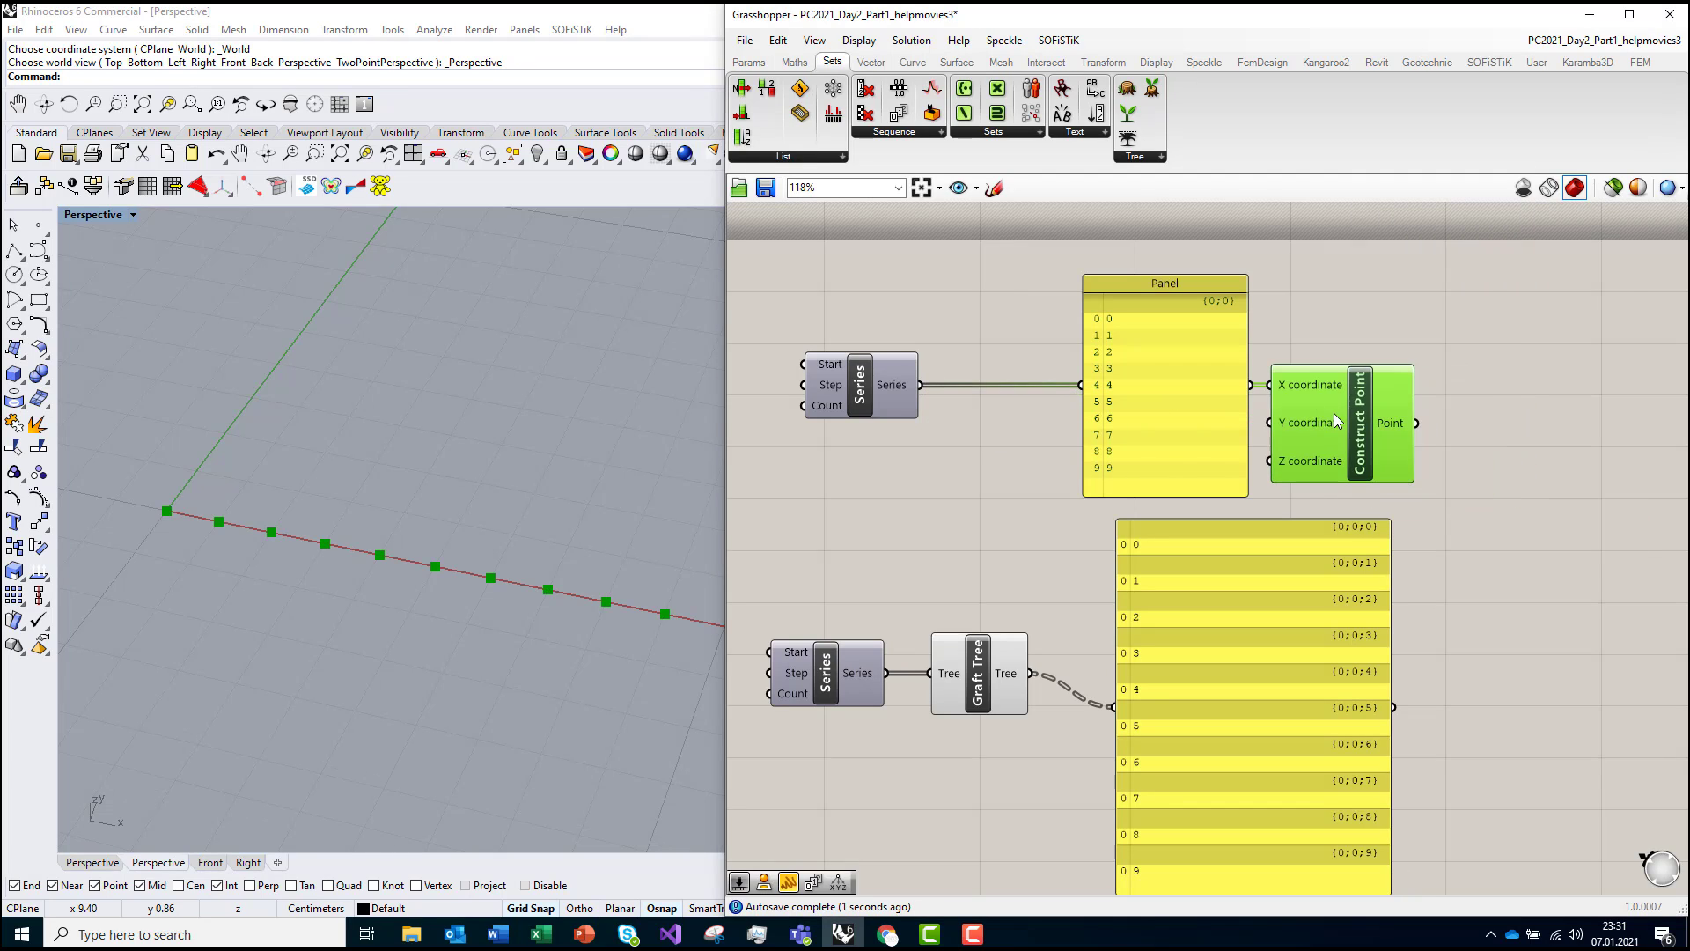
{"action": "left_click_drag", "start_coordinate": [1164, 374], "coordinate": [1141, 275]}
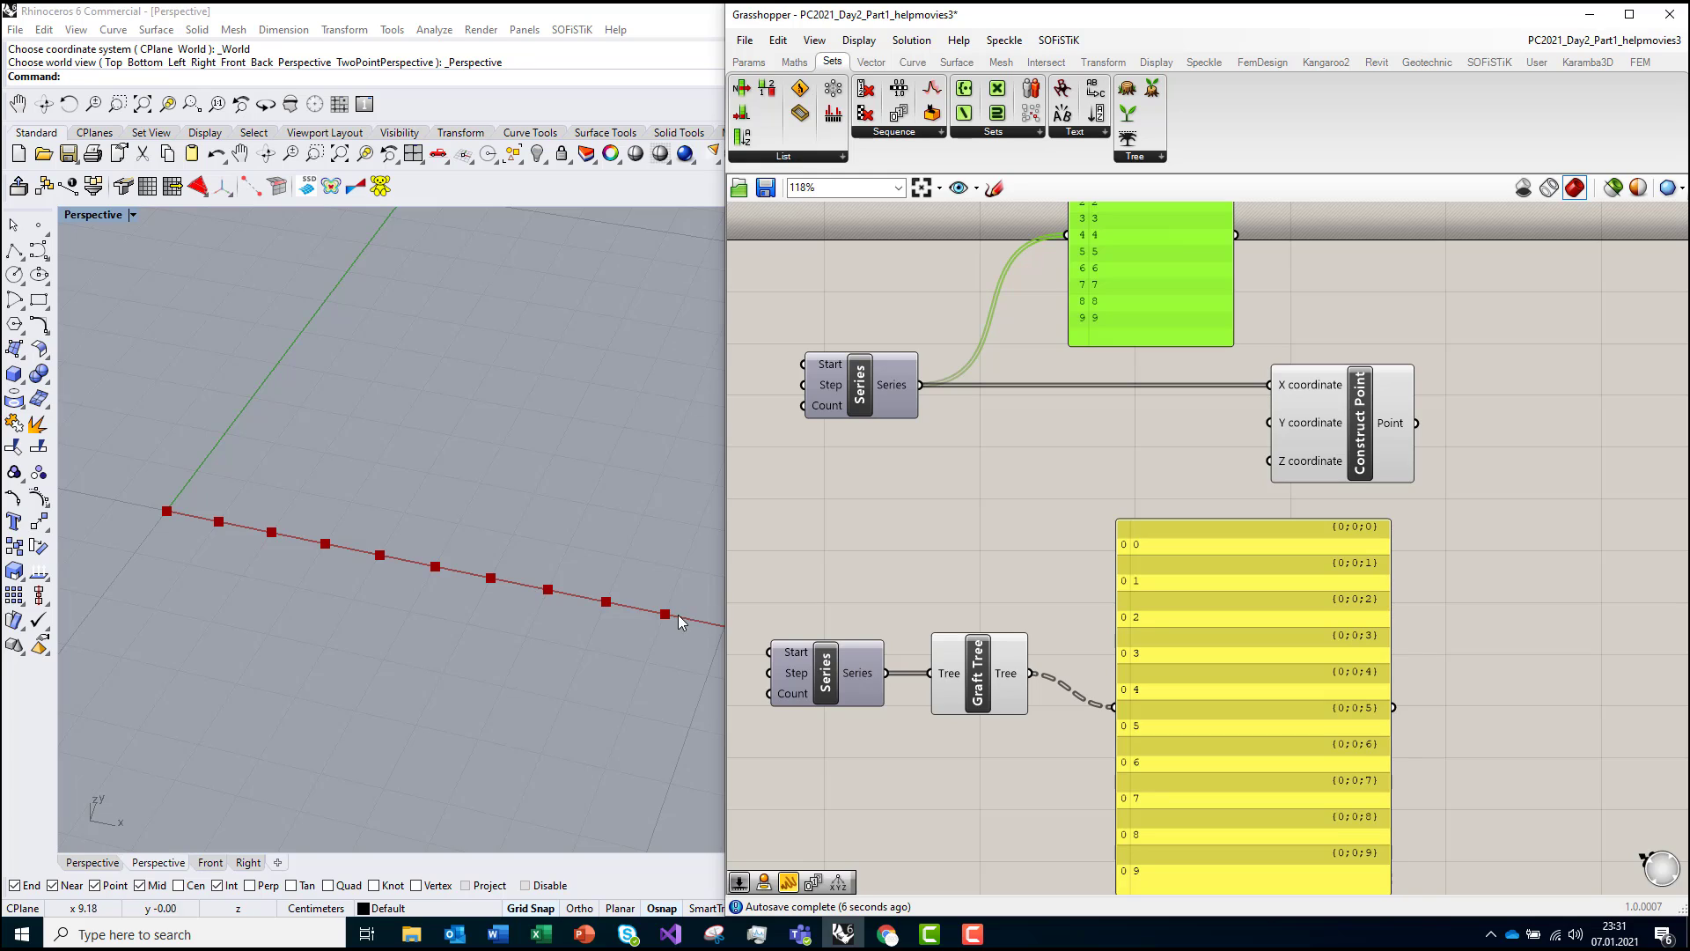
Step: Feed the Y coordinate of Construct Point with the grafted tree, and replace that connection with the ungrafted lower Series output
{"action": "left_click_drag", "start_coordinate": [1032, 673], "coordinate": [1294, 427]}
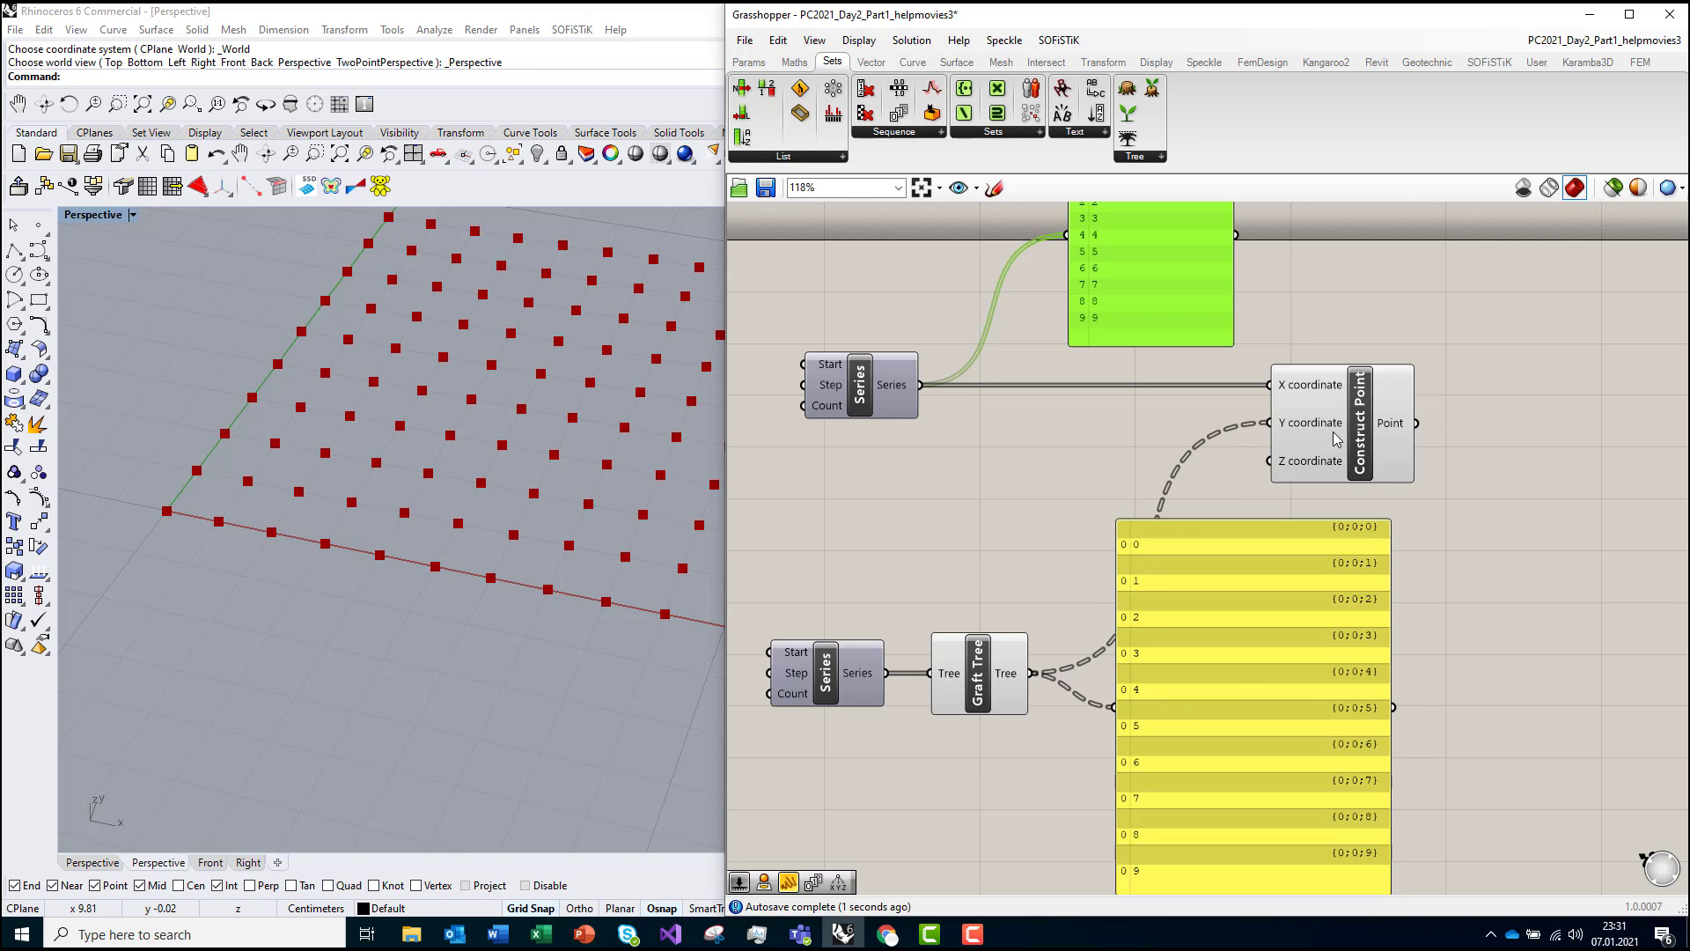
{"action": "left_click_drag", "start_coordinate": [887, 673], "coordinate": [1290, 431]}
{"action": "scroll", "coordinate": [441, 588], "scroll_direction": "down", "scroll_amount": 8}
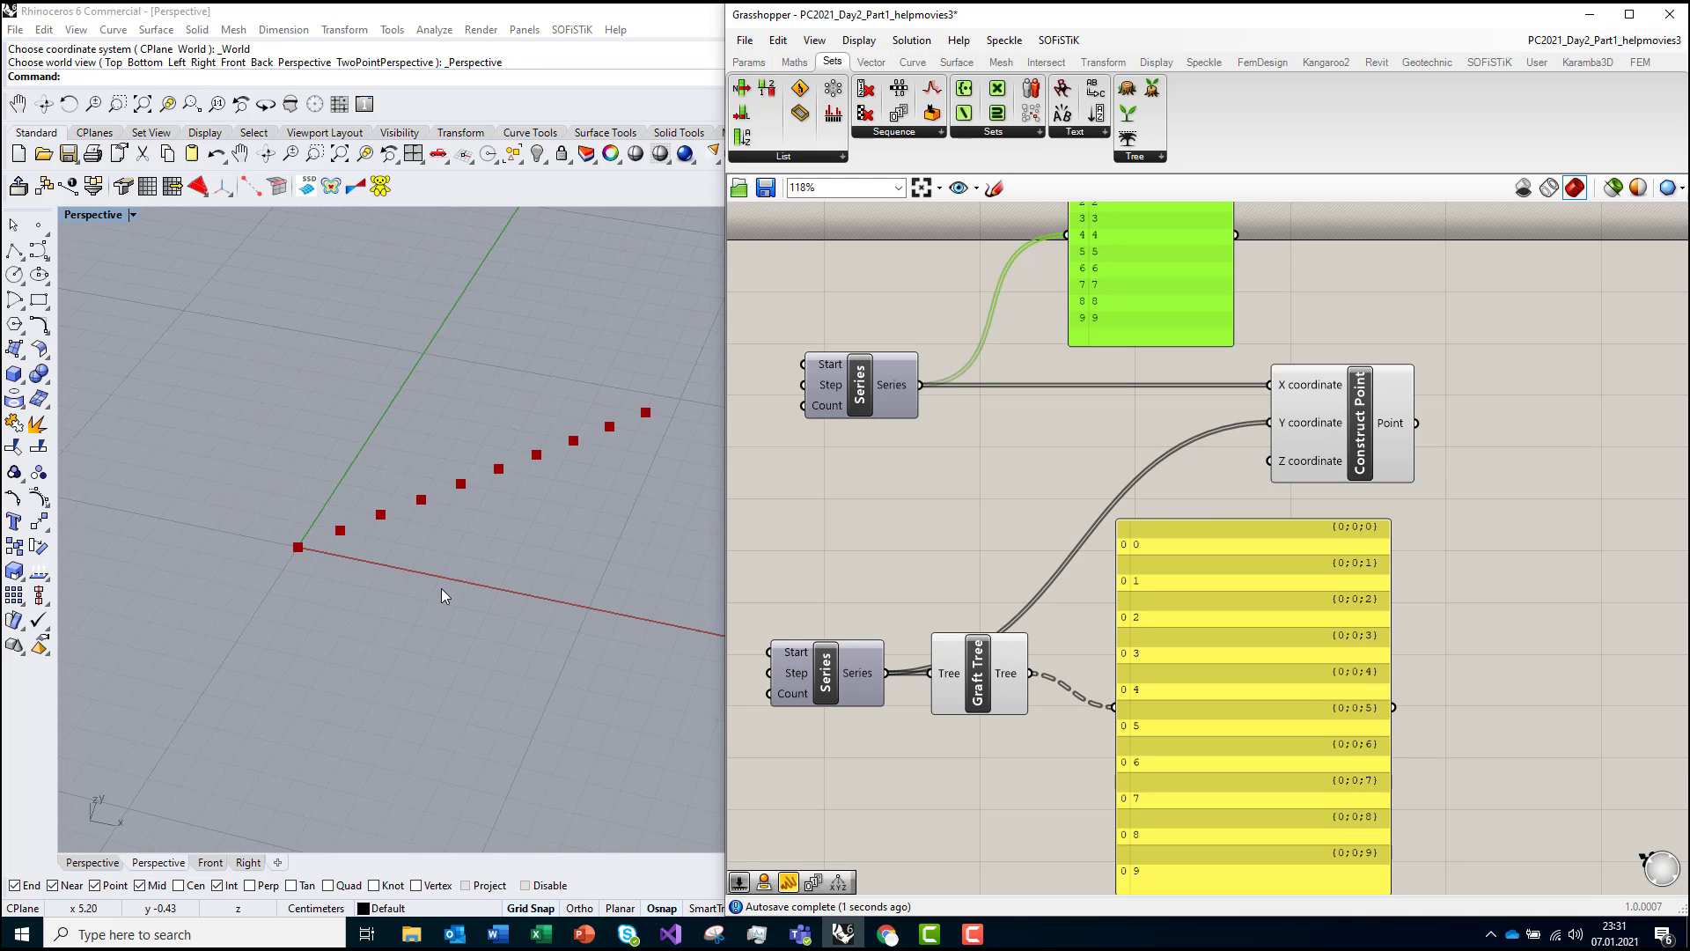
{"action": "scroll", "coordinate": [493, 528], "scroll_direction": "up", "scroll_amount": 2}
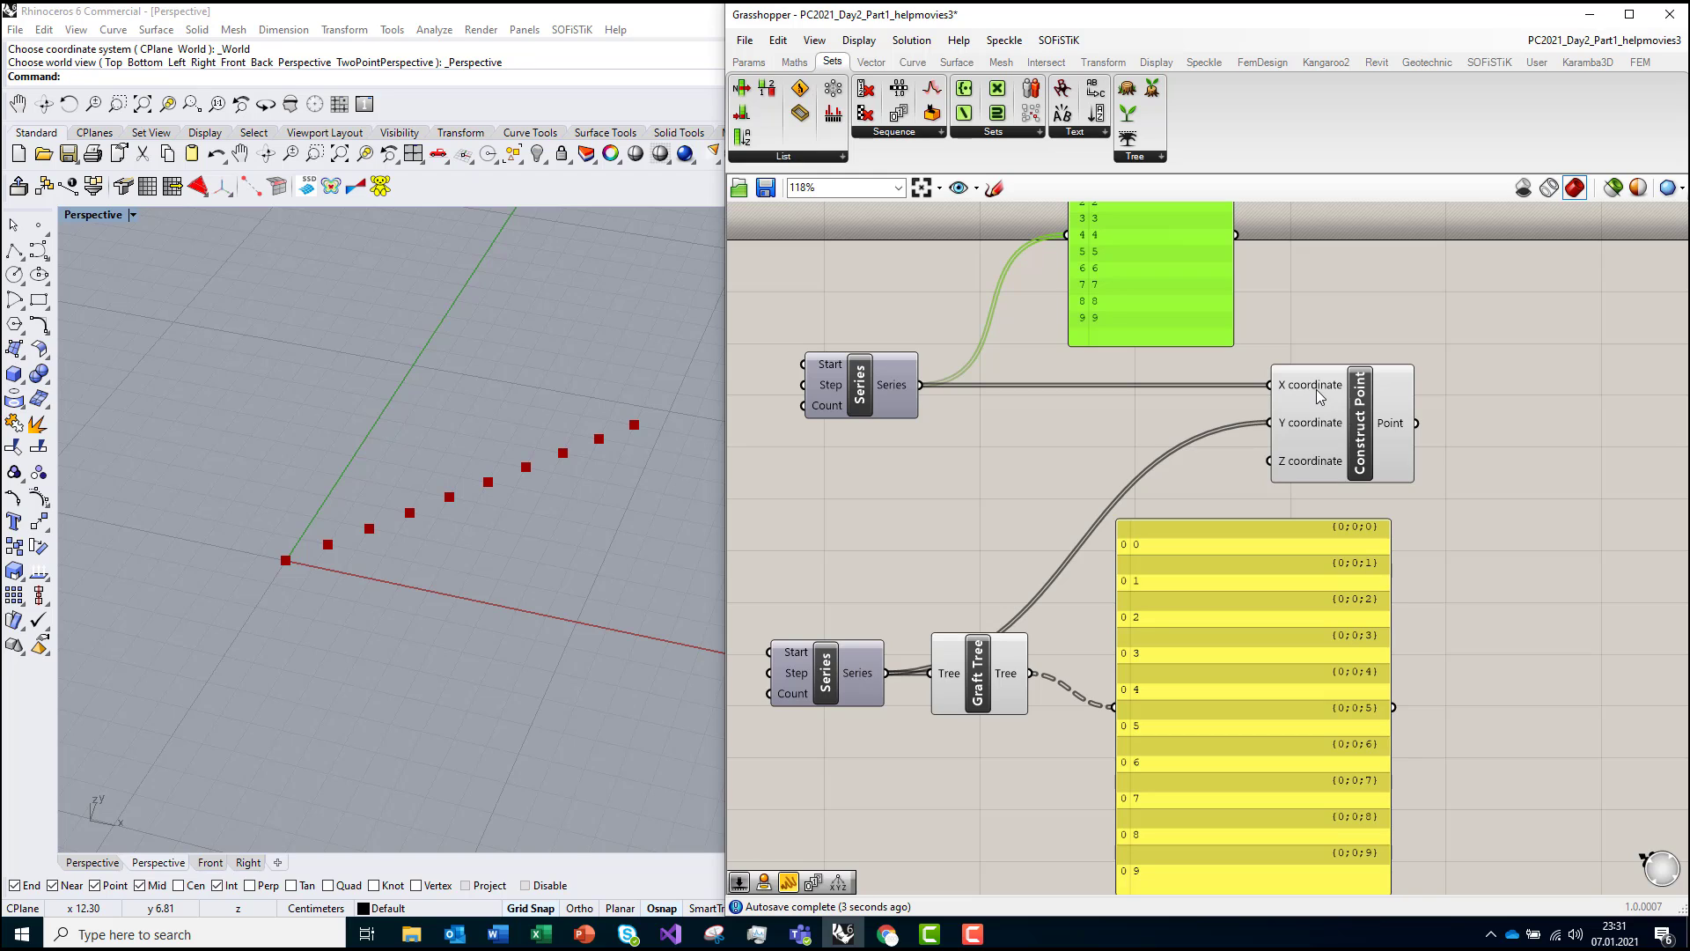
Step: Move the lower Series slightly above Graft Tree and attach a new Panel to the Construct Point output
{"action": "right_click_drag", "start_coordinate": [1024, 393], "coordinate": [949, 520]}
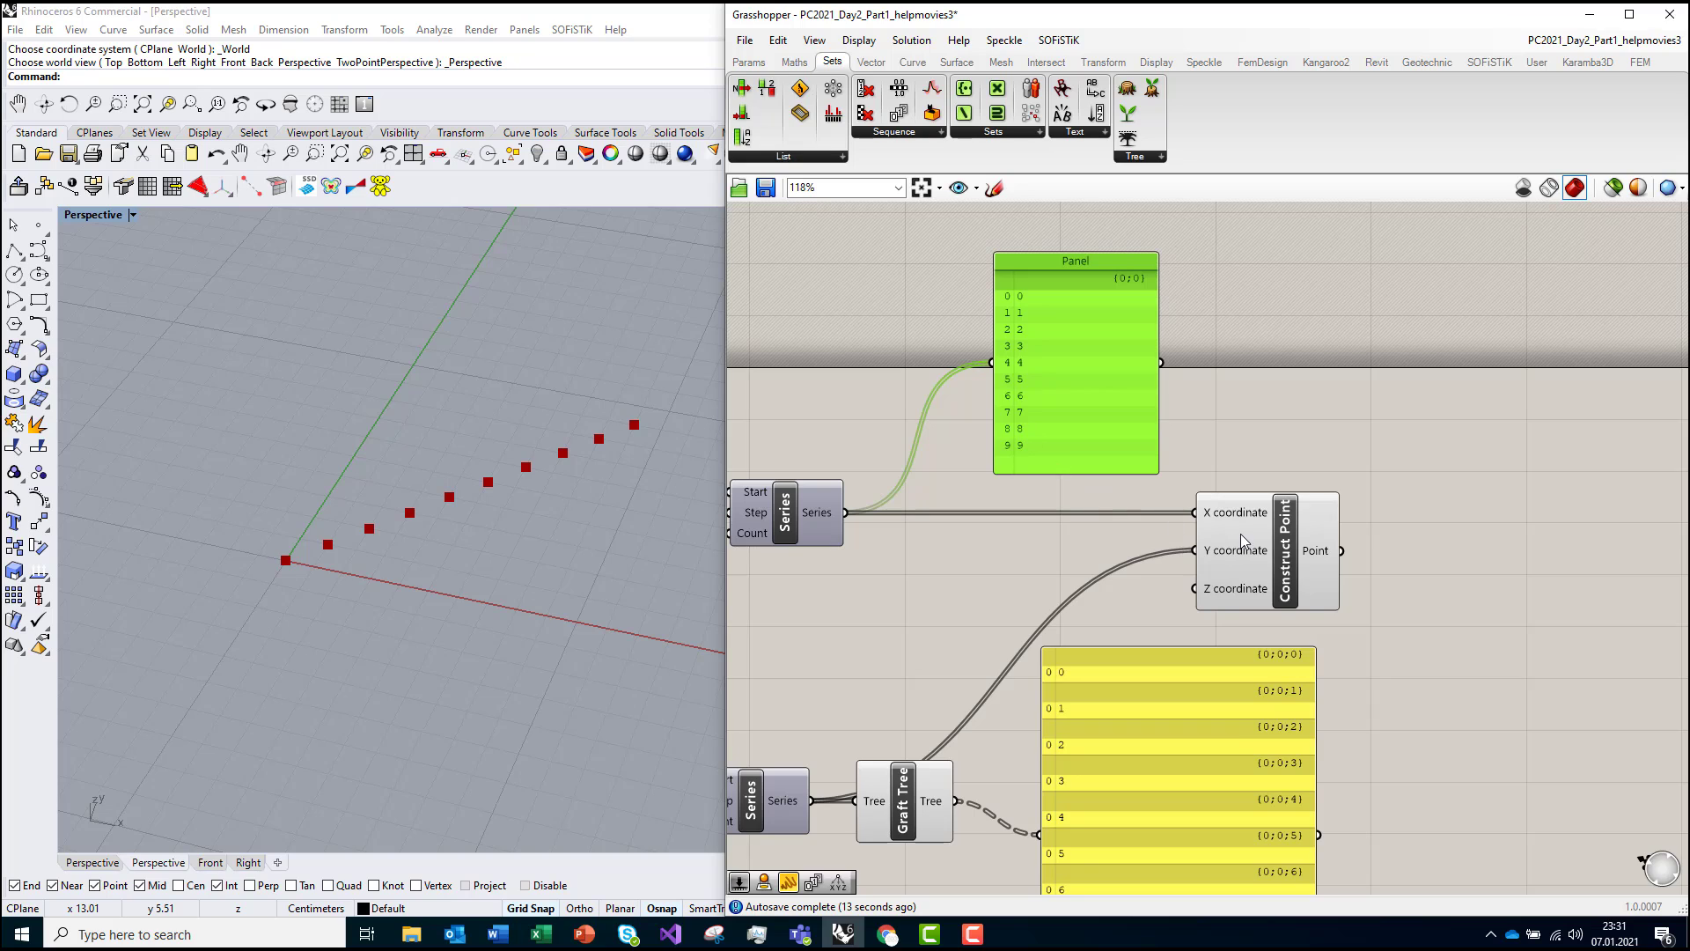
{"action": "mouse_move", "coordinate": [1229, 552]}
{"action": "left_click_drag", "start_coordinate": [757, 831], "coordinate": [775, 750]}
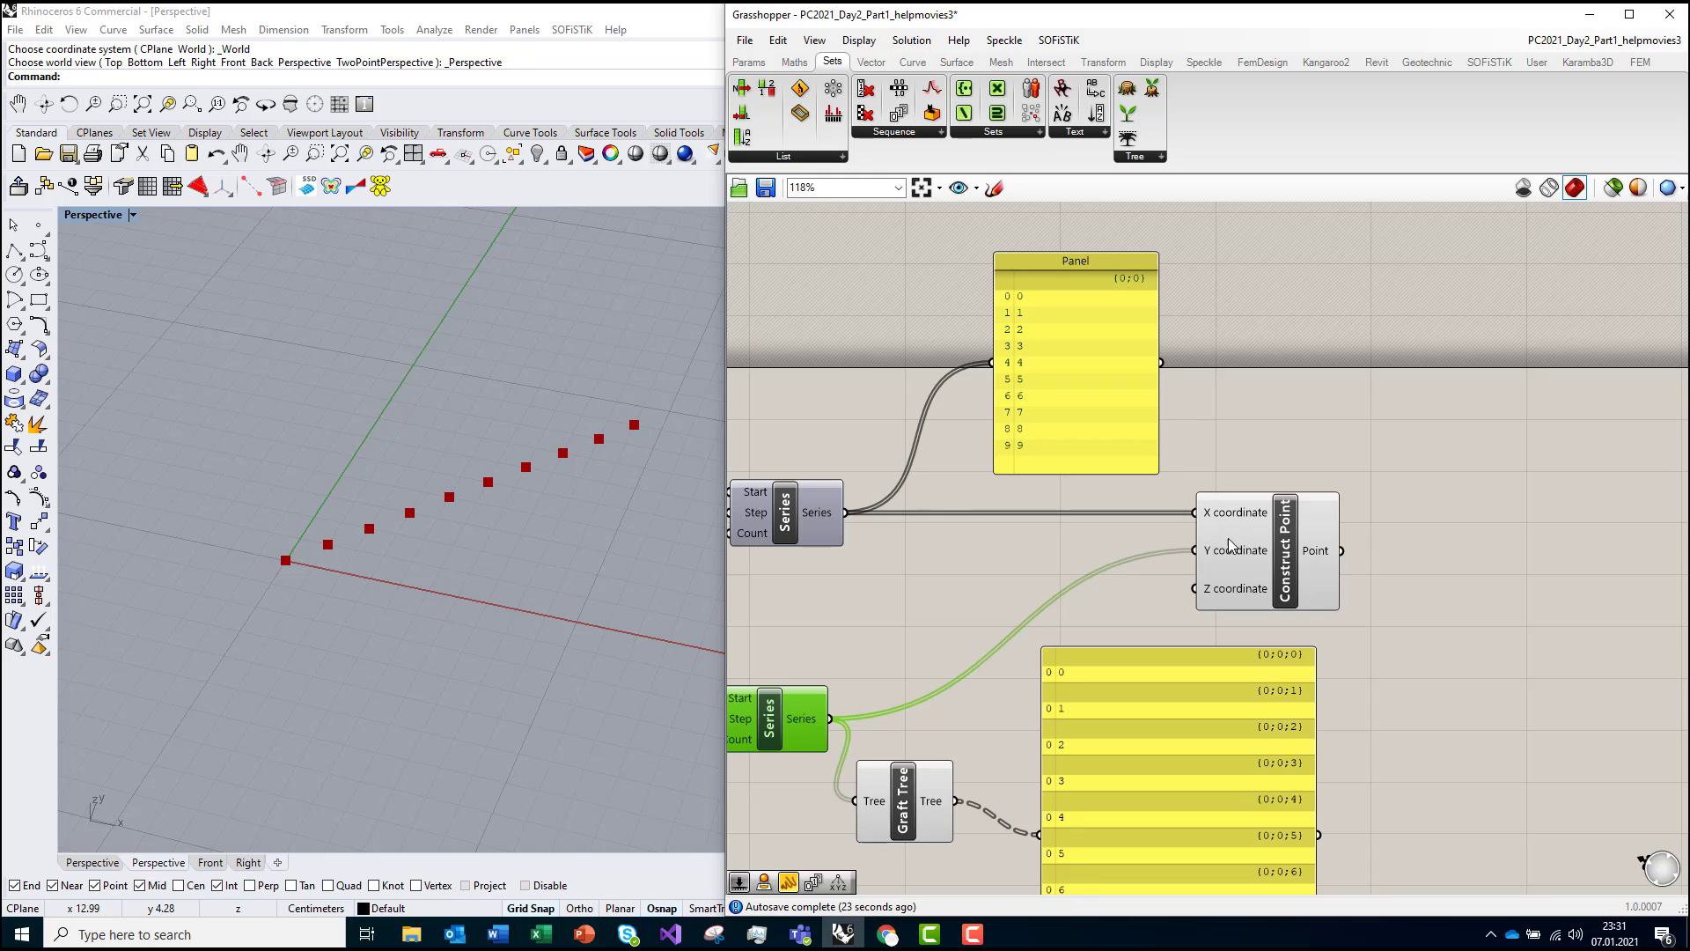
{"action": "double_click", "coordinate": [1481, 524]}
{"action": "type", "text": "panel"}
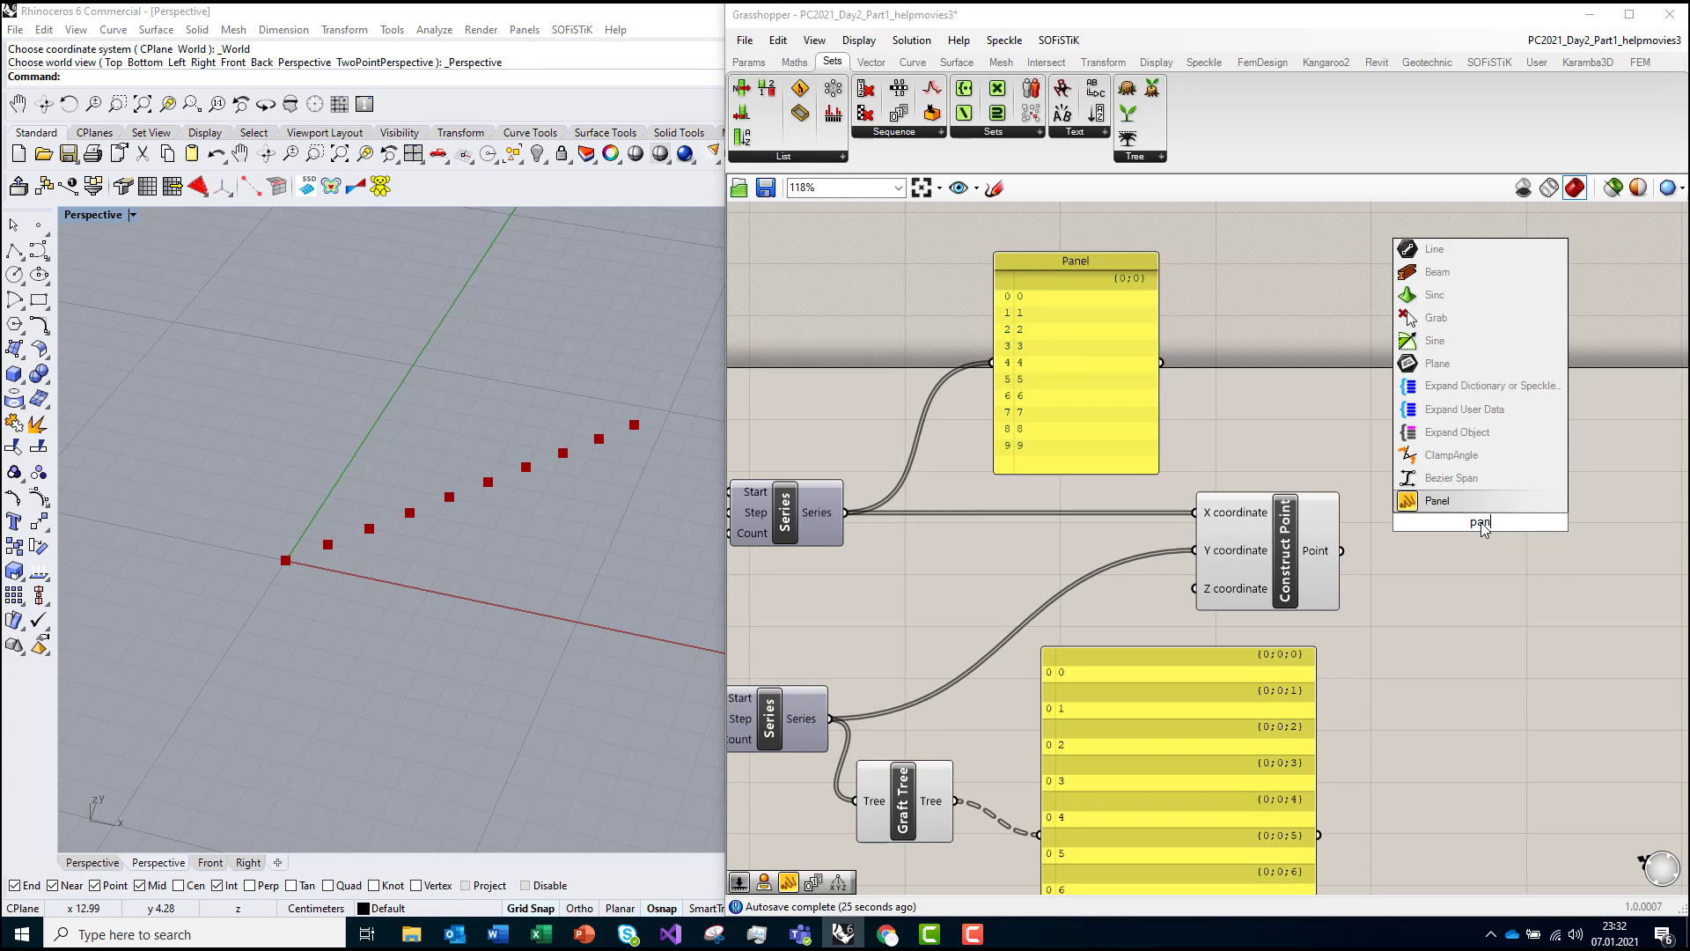
{"action": "key", "text": "Return"}
{"action": "left_click_drag", "start_coordinate": [1341, 553], "coordinate": [1458, 631]}
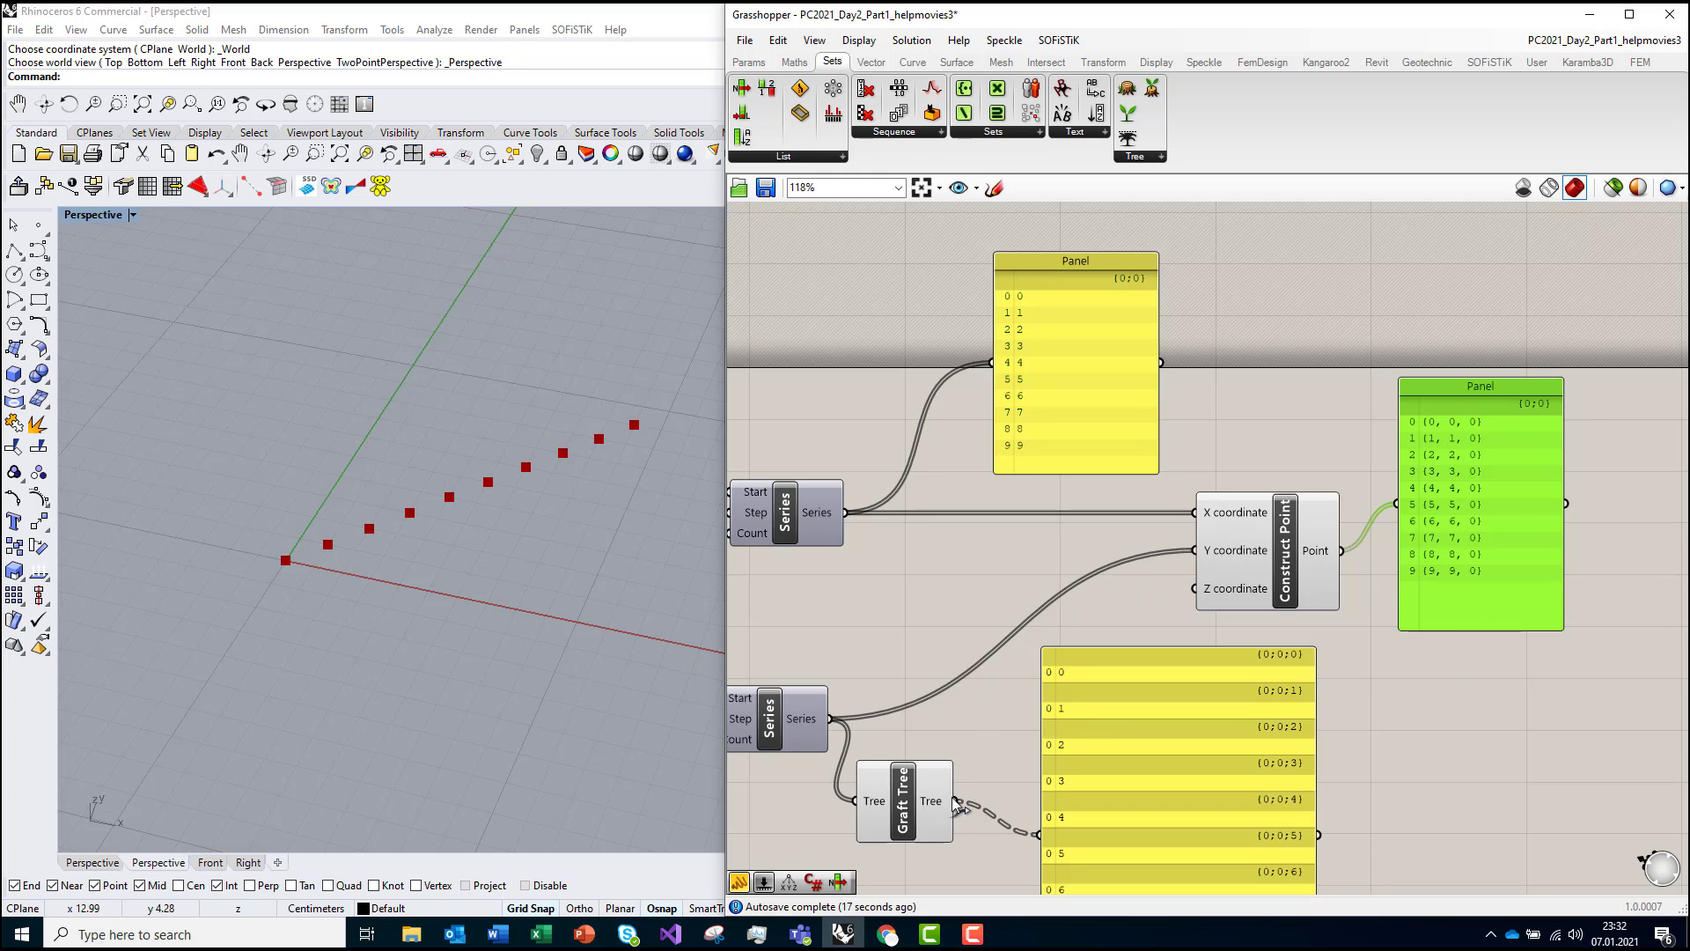
Step: Connect the Graft Tree output to the Y coordinate of Construct Point and compare the input Panels with the listed points
{"action": "left_click_drag", "start_coordinate": [956, 801], "coordinate": [1196, 551]}
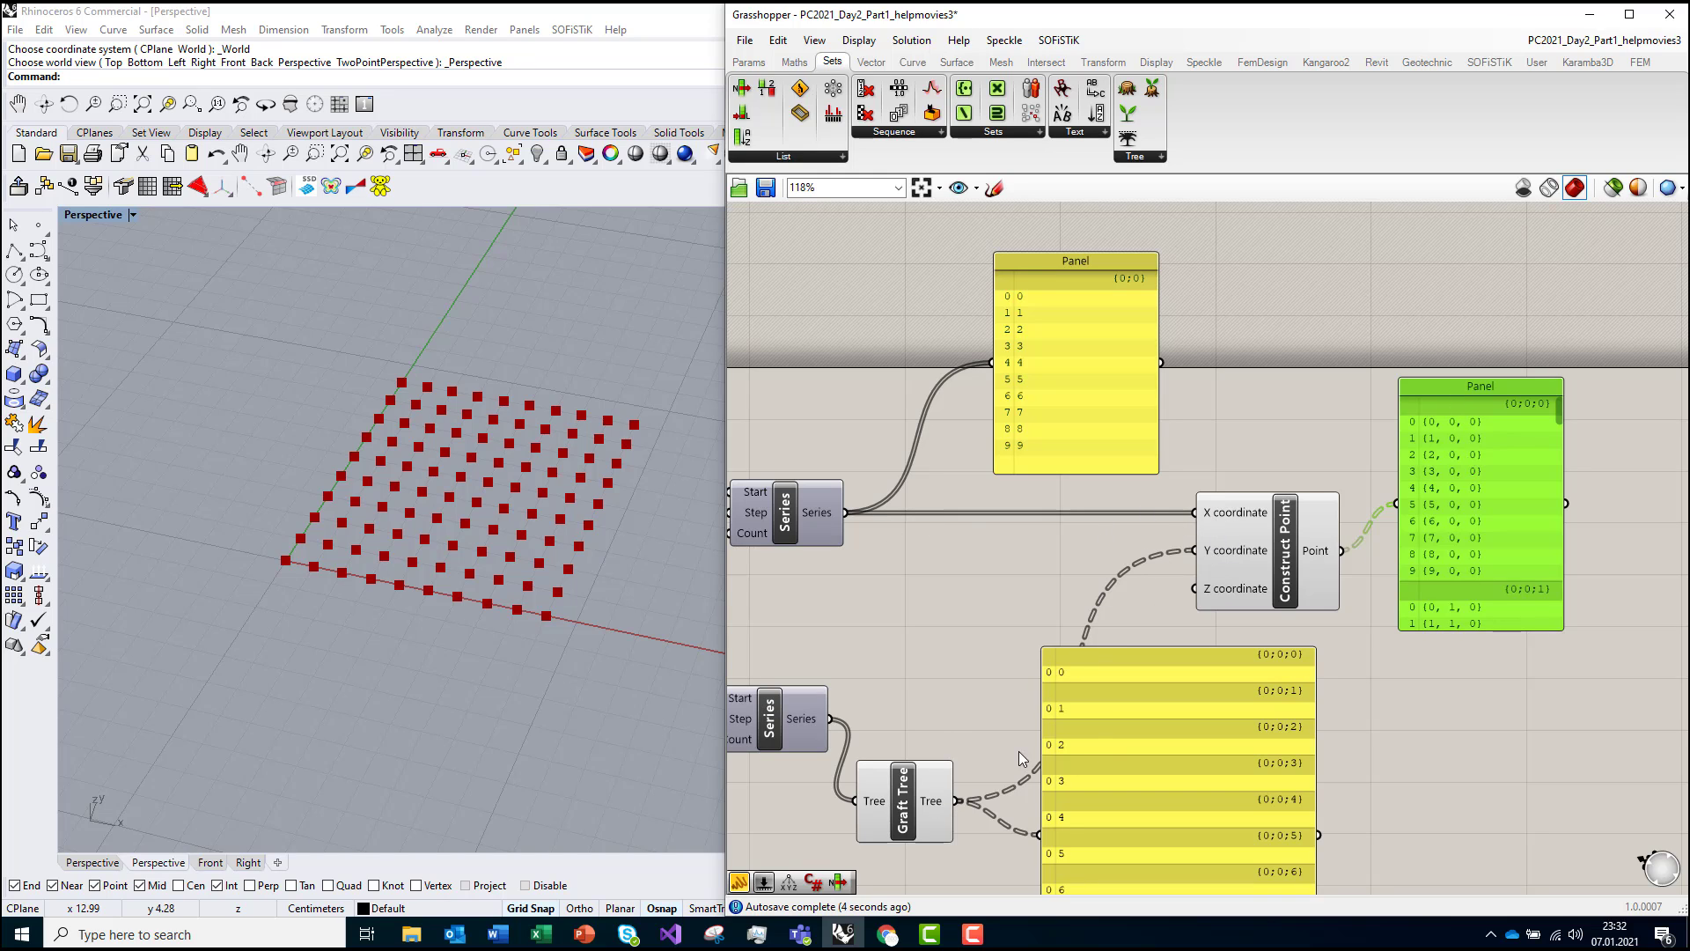
{"action": "scroll", "coordinate": [1273, 620], "scroll_direction": "up", "scroll_amount": 2}
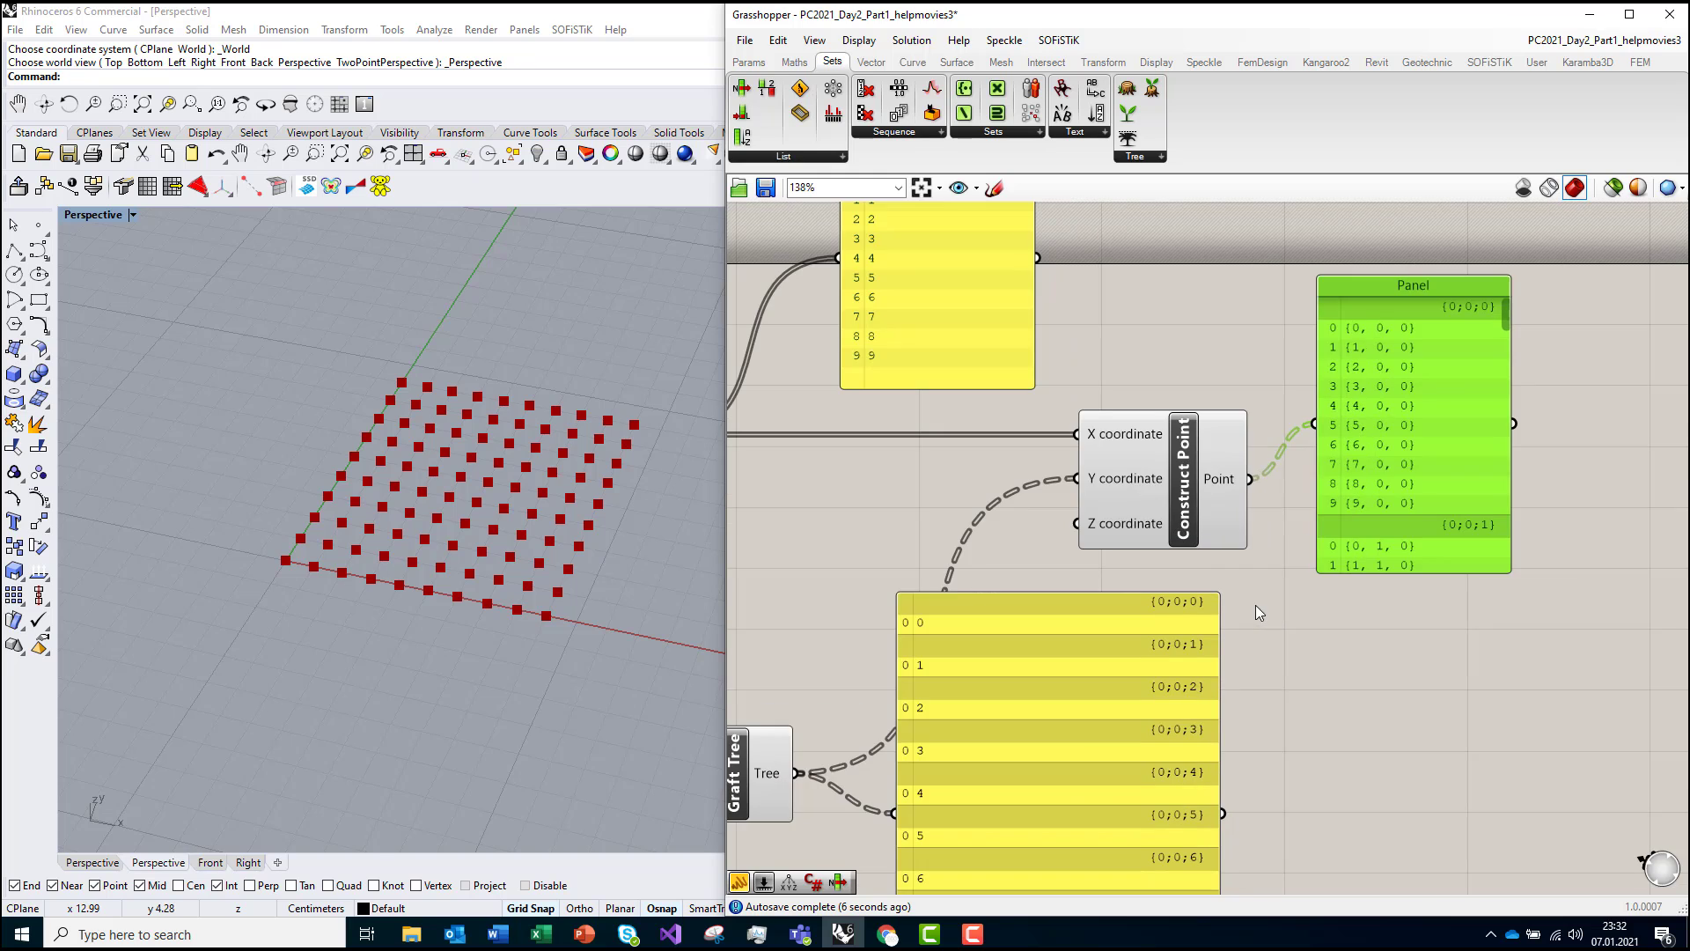
{"action": "scroll", "coordinate": [1047, 629], "scroll_direction": "down", "scroll_amount": 2}
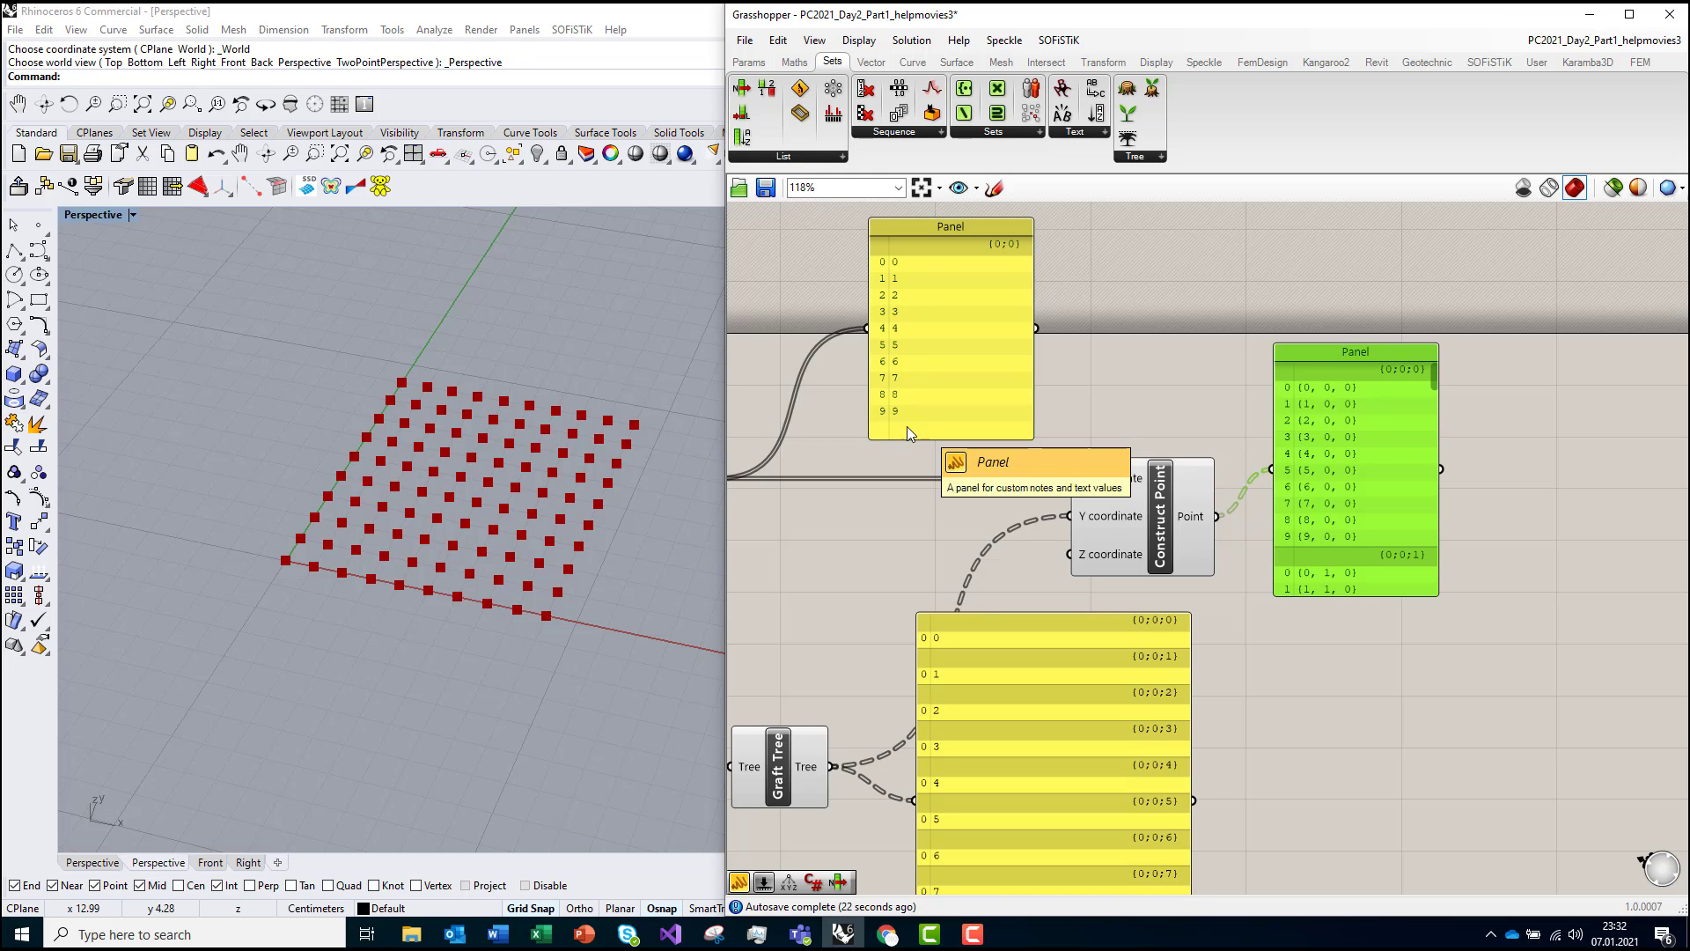
{"action": "right_click_drag", "start_coordinate": [1197, 449], "coordinate": [1264, 400]}
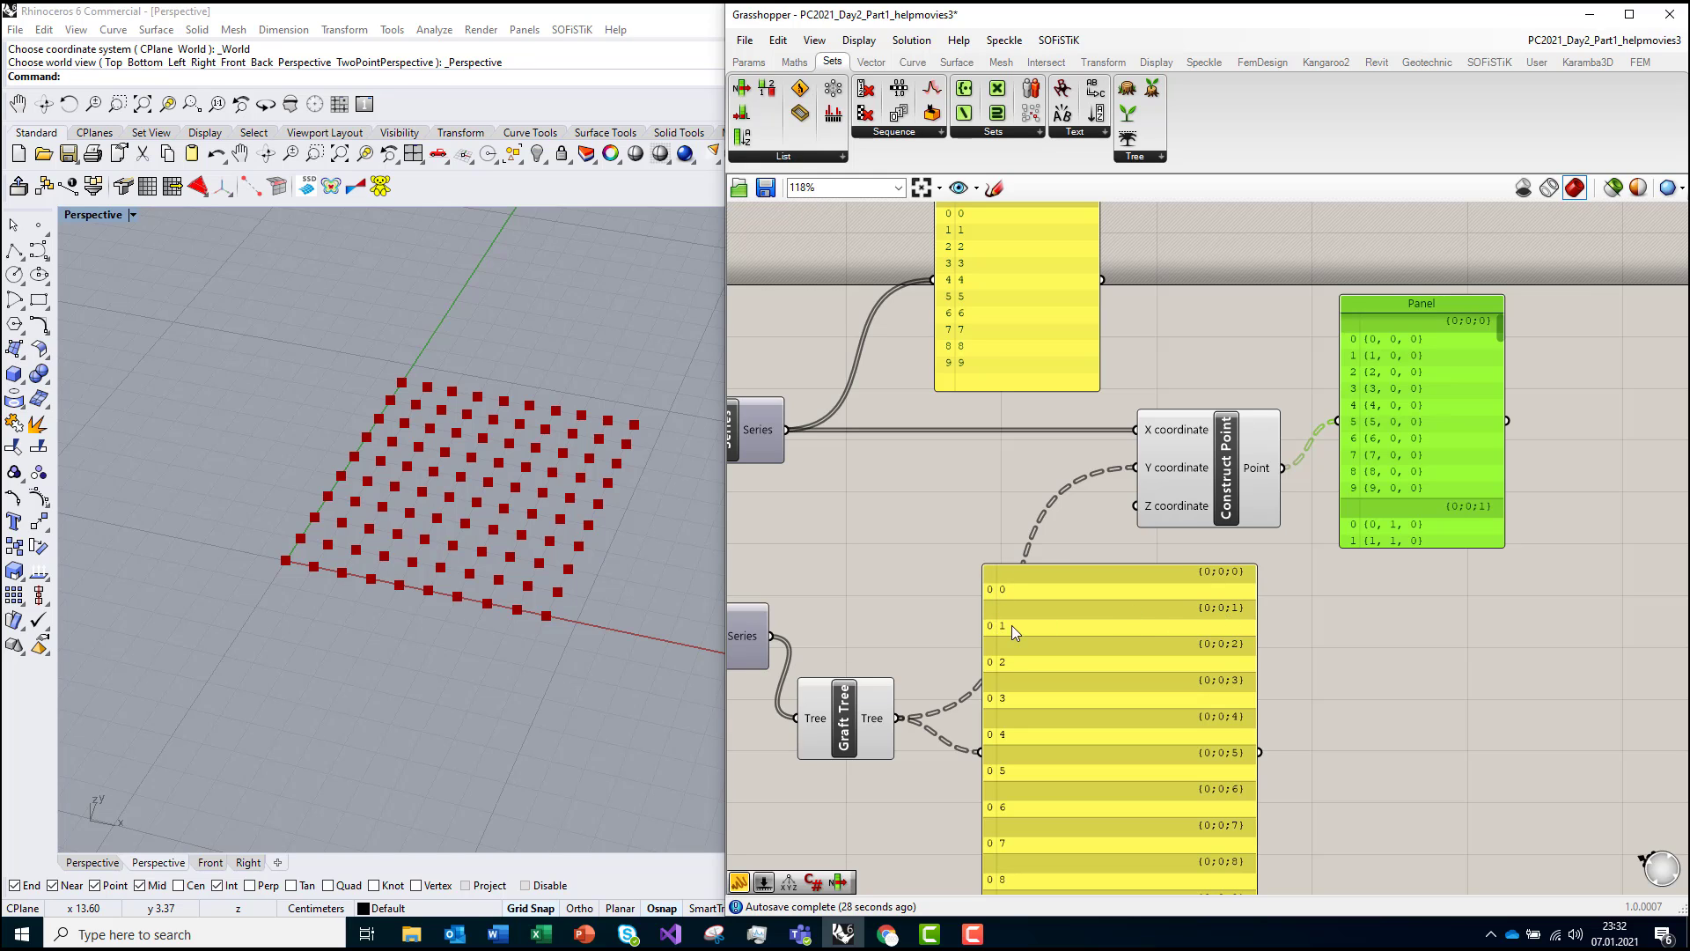
{"action": "scroll", "coordinate": [1002, 624], "scroll_direction": "down", "scroll_amount": 3}
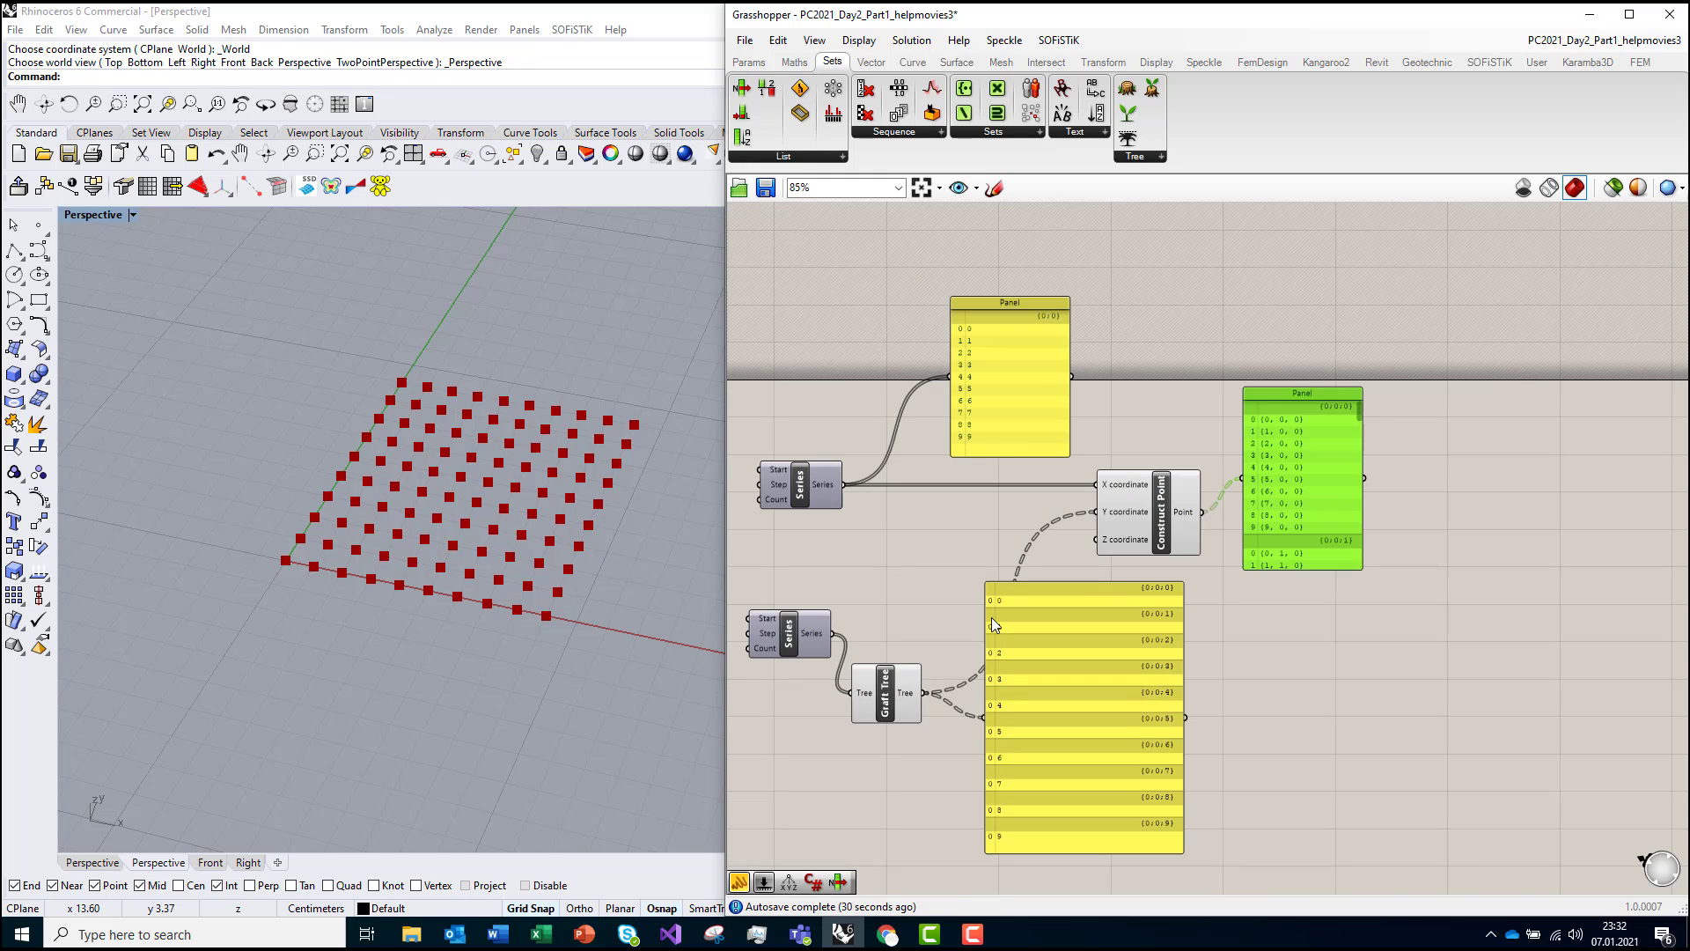
{"action": "scroll", "coordinate": [1281, 556], "scroll_direction": "up", "scroll_amount": 4}
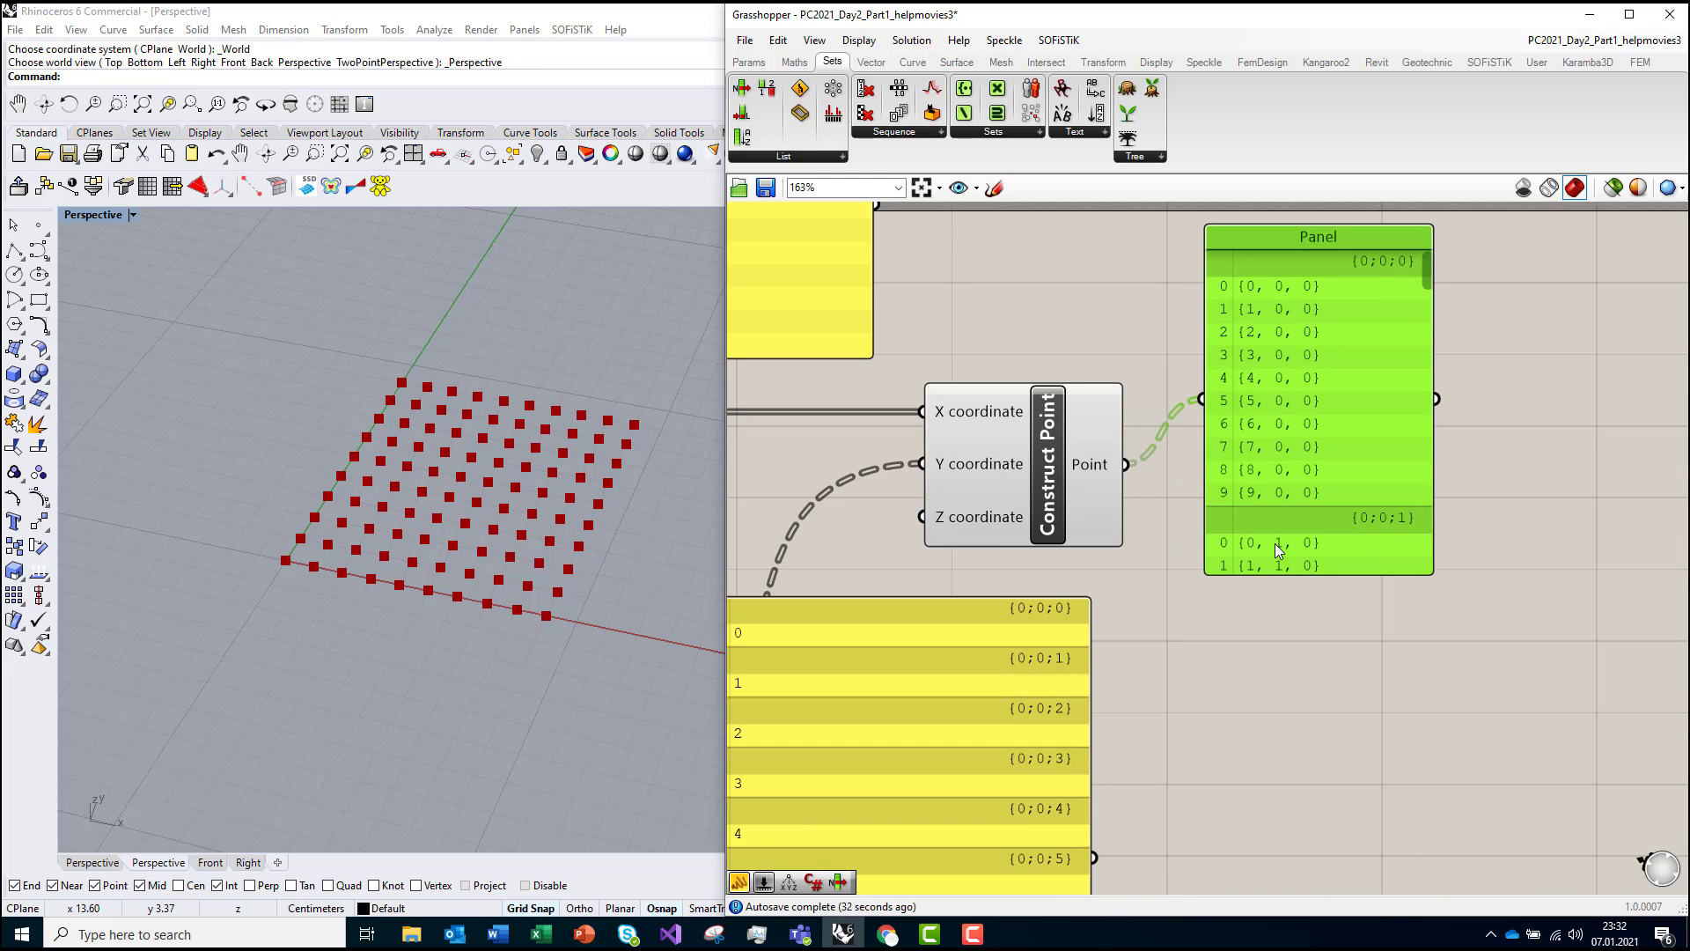
{"action": "scroll", "coordinate": [1275, 542], "scroll_direction": "down", "scroll_amount": 3}
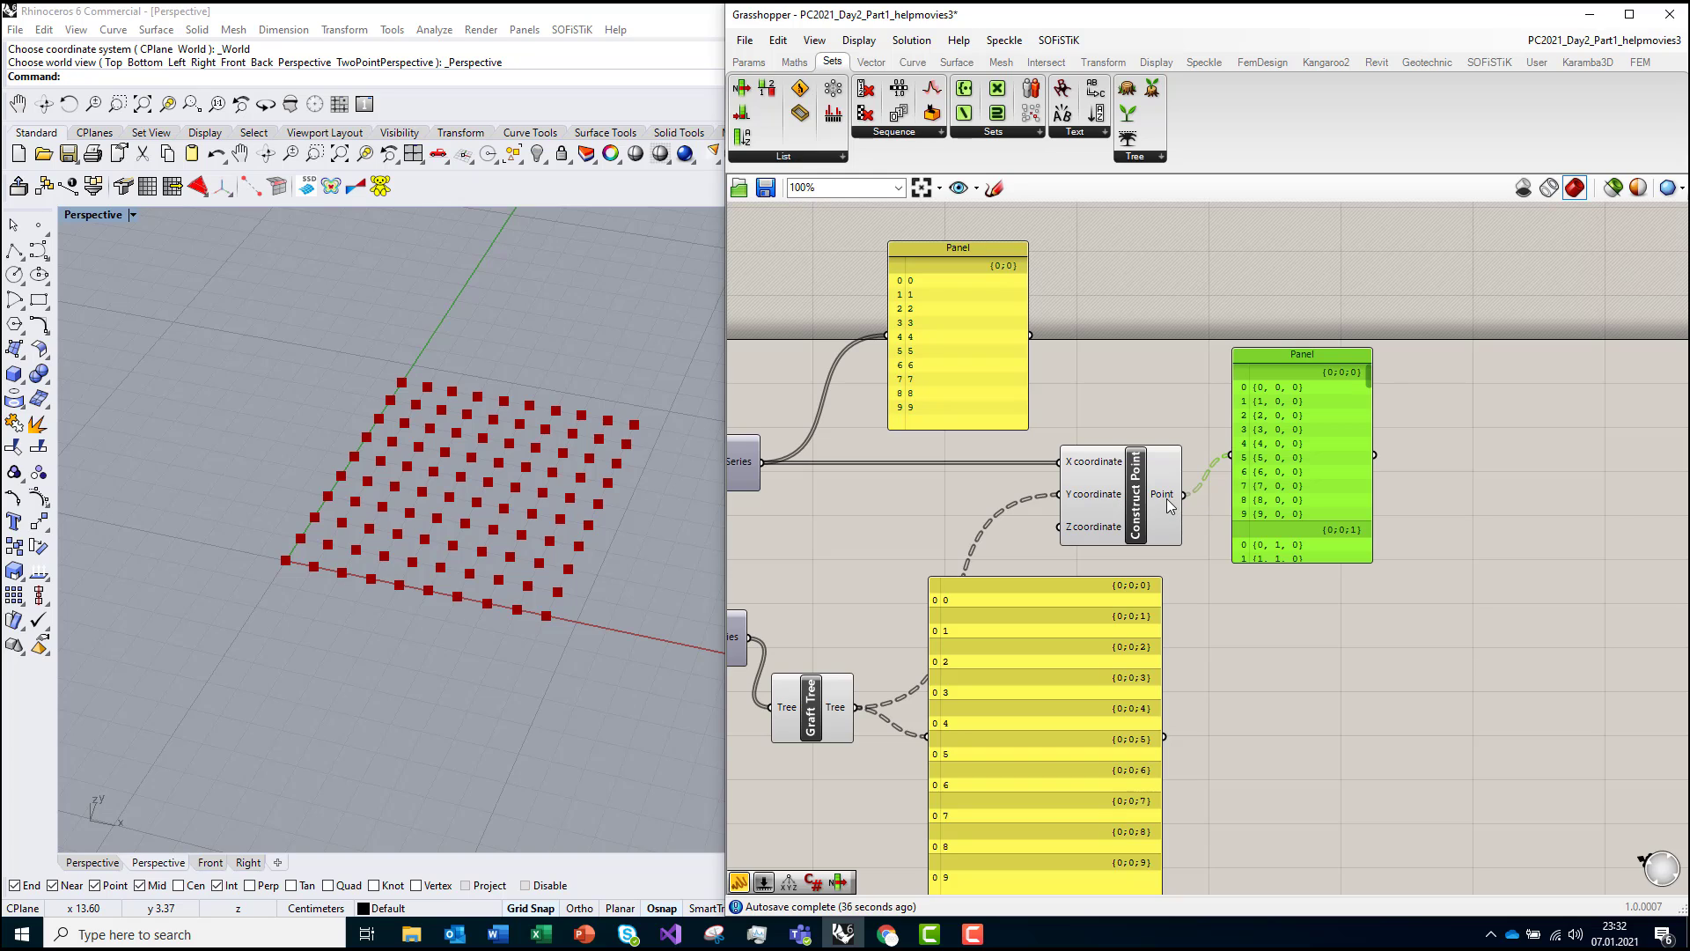
Step: Enlarge the Panel listing the points to show several branches, and shift the grafted data's Panel slightly to the right
{"action": "mouse_move", "coordinate": [1169, 503]}
{"action": "left_click_drag", "start_coordinate": [1374, 564], "coordinate": [1572, 765]}
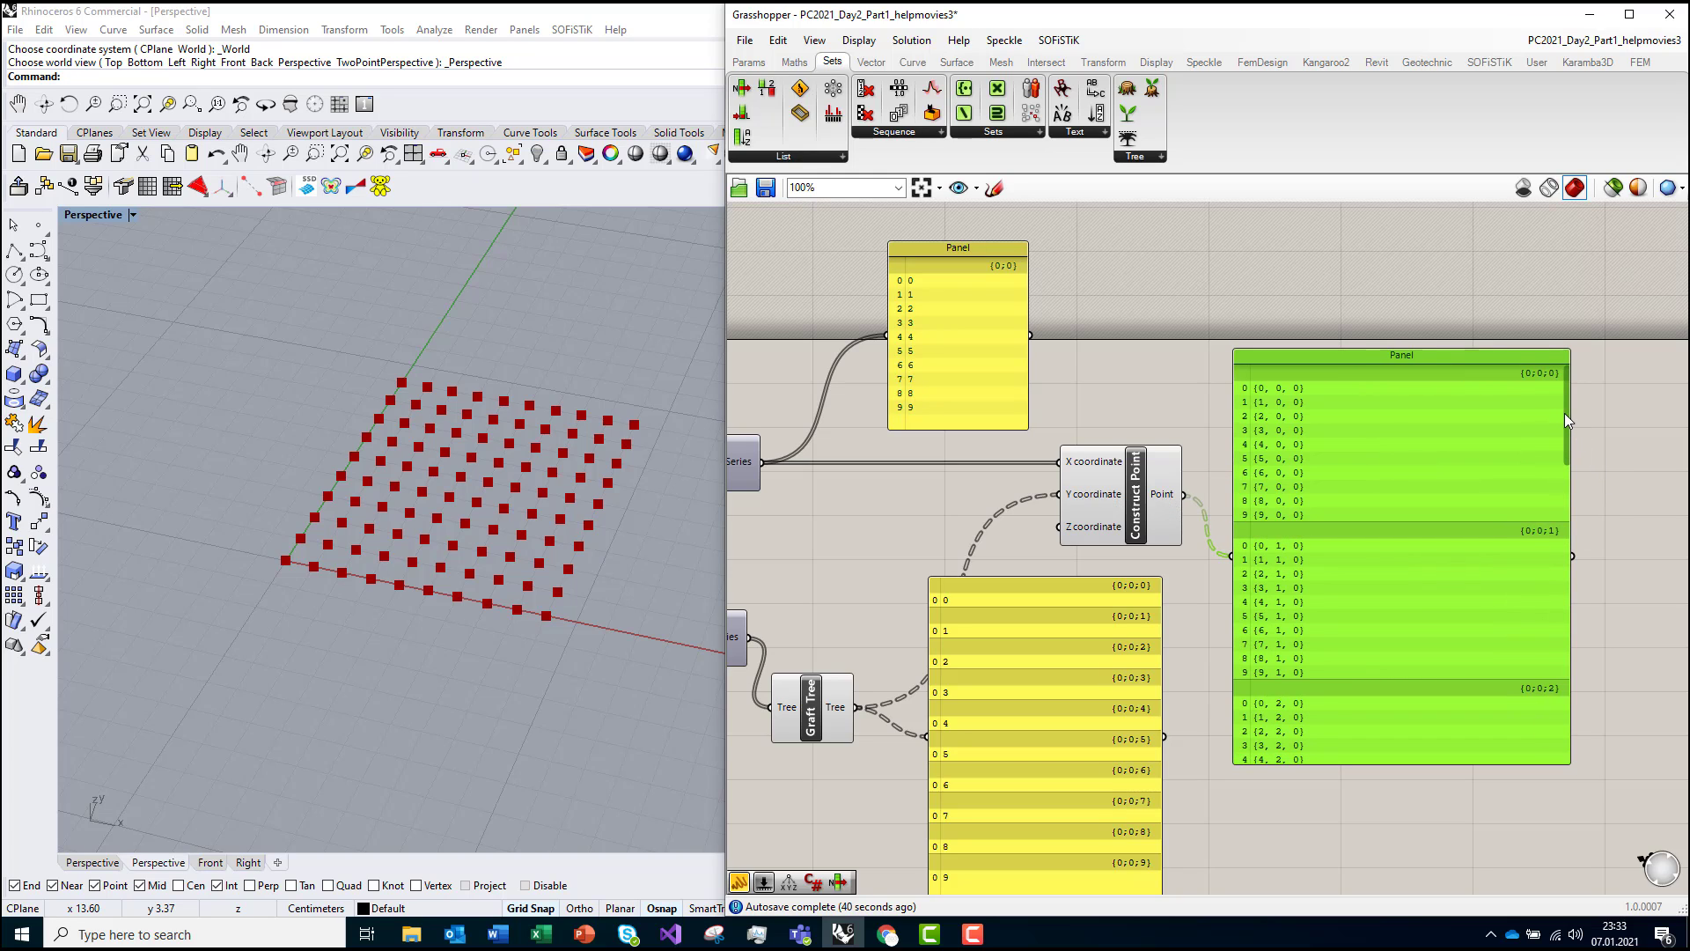
{"action": "left_click_drag", "start_coordinate": [1565, 414], "coordinate": [1566, 352]}
{"action": "left_click_drag", "start_coordinate": [980, 630], "coordinate": [1003, 628]}
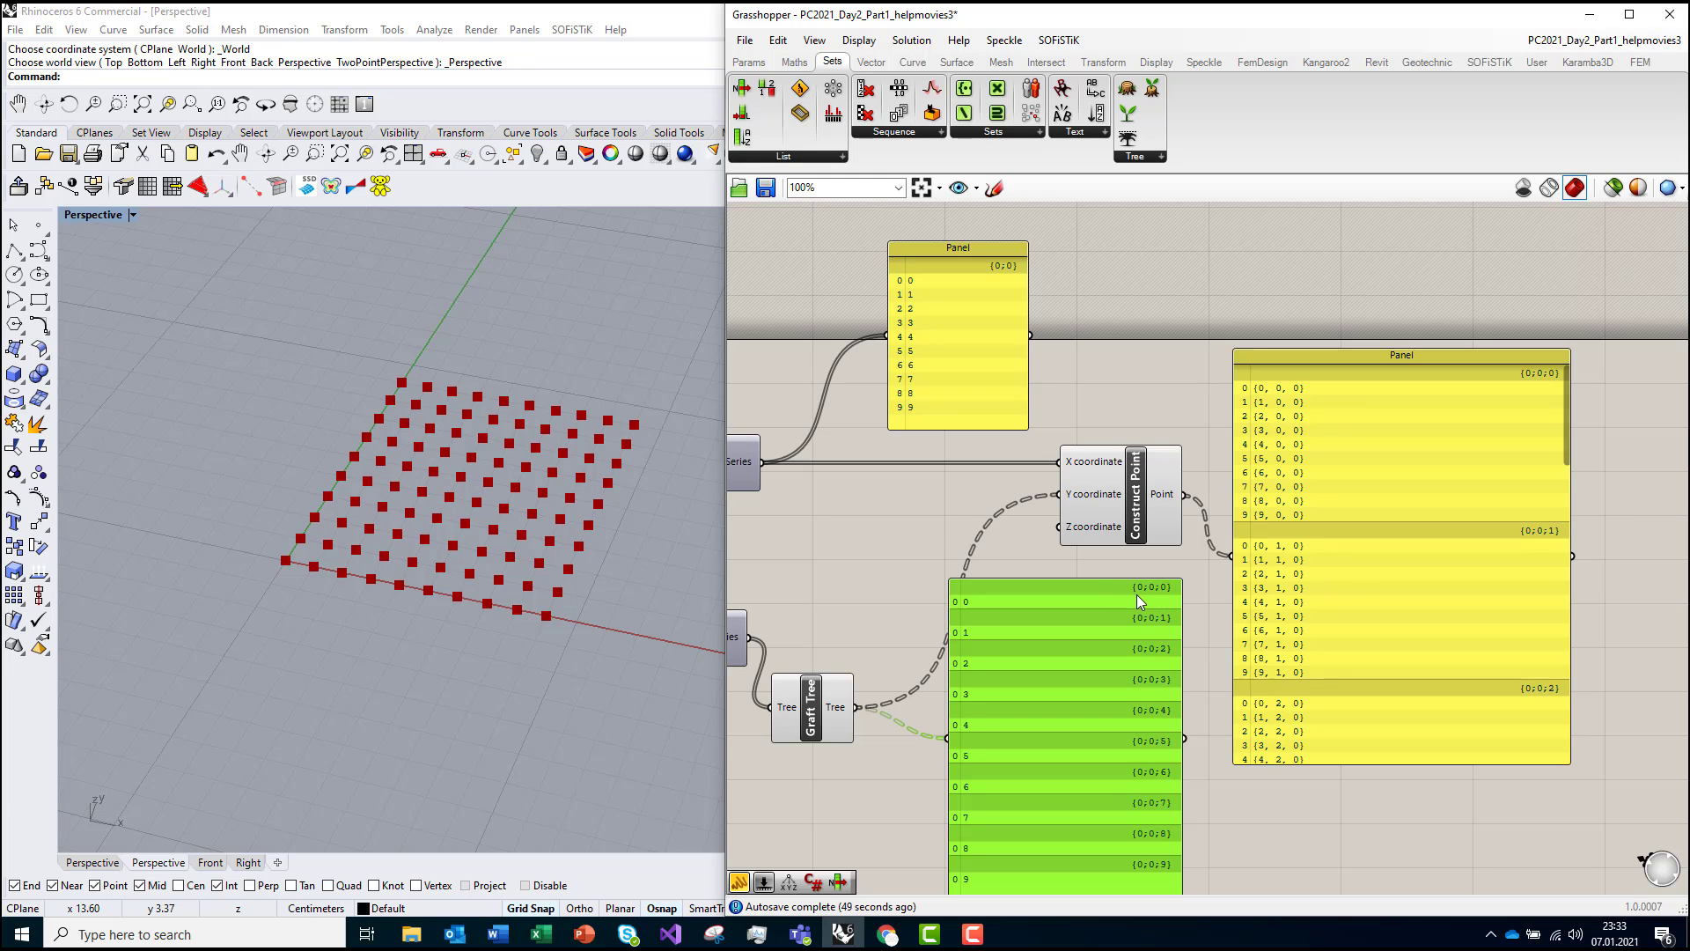
Step: Turn on Simplify for the Graft Tree output to shorten the branch paths of the grafted data
{"action": "scroll", "coordinate": [1138, 594], "scroll_direction": "up", "scroll_amount": 4}
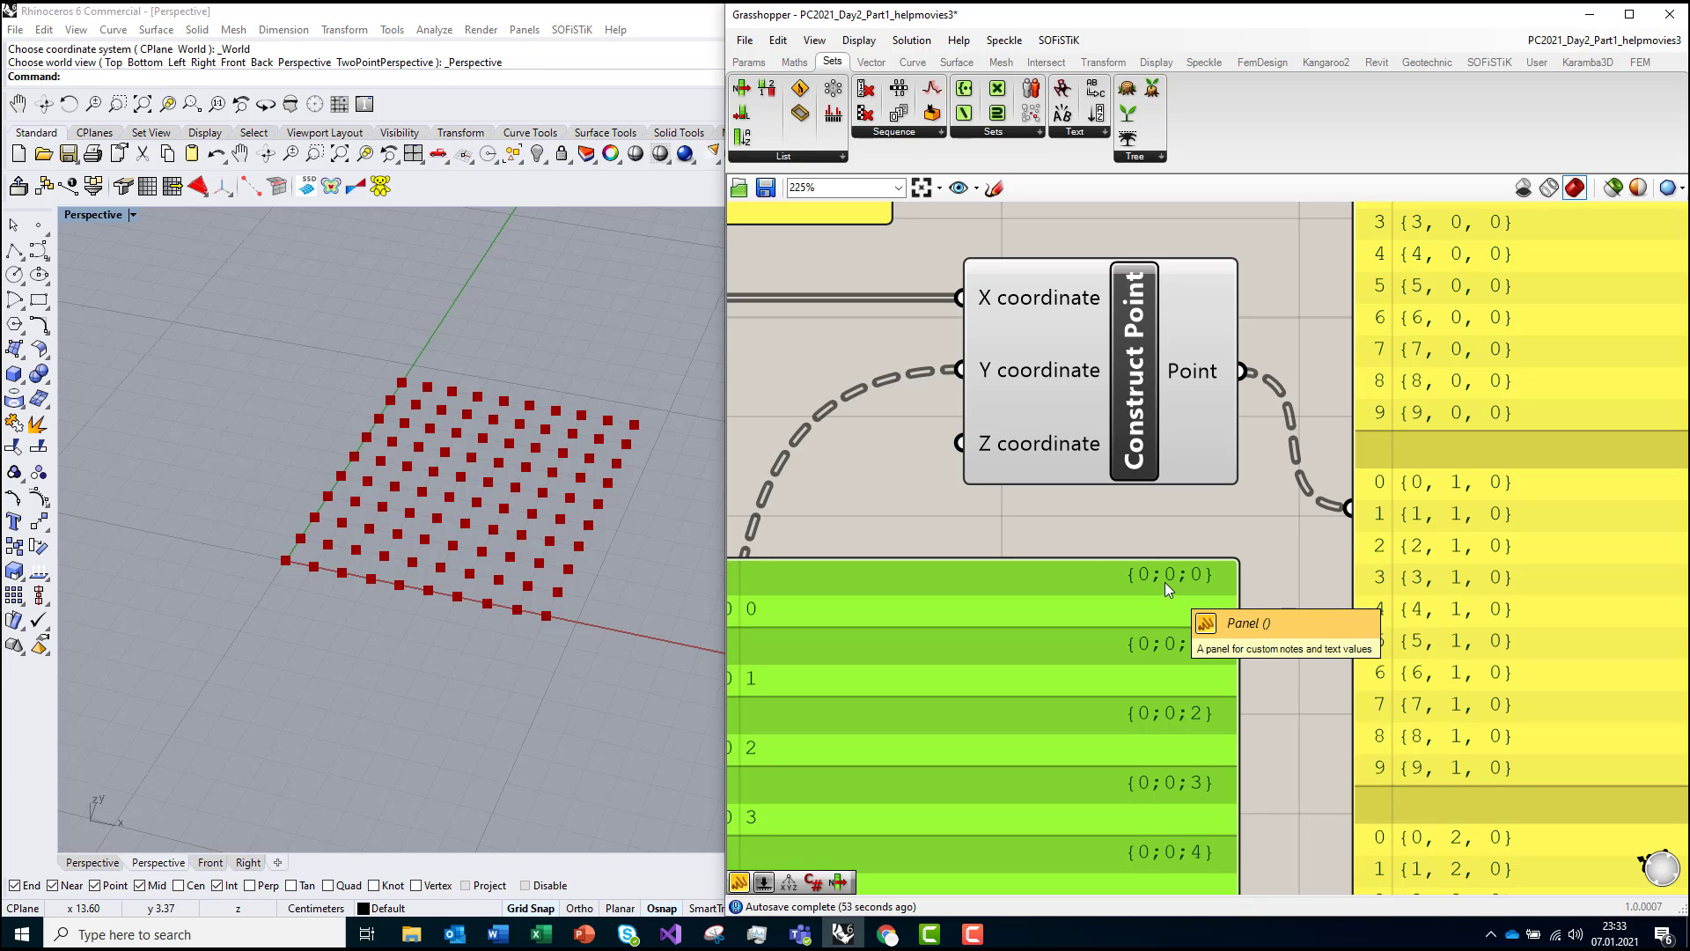
{"action": "scroll", "coordinate": [1012, 531], "scroll_direction": "down", "scroll_amount": 4}
{"action": "scroll", "coordinate": [1073, 556], "scroll_direction": "up", "scroll_amount": 3}
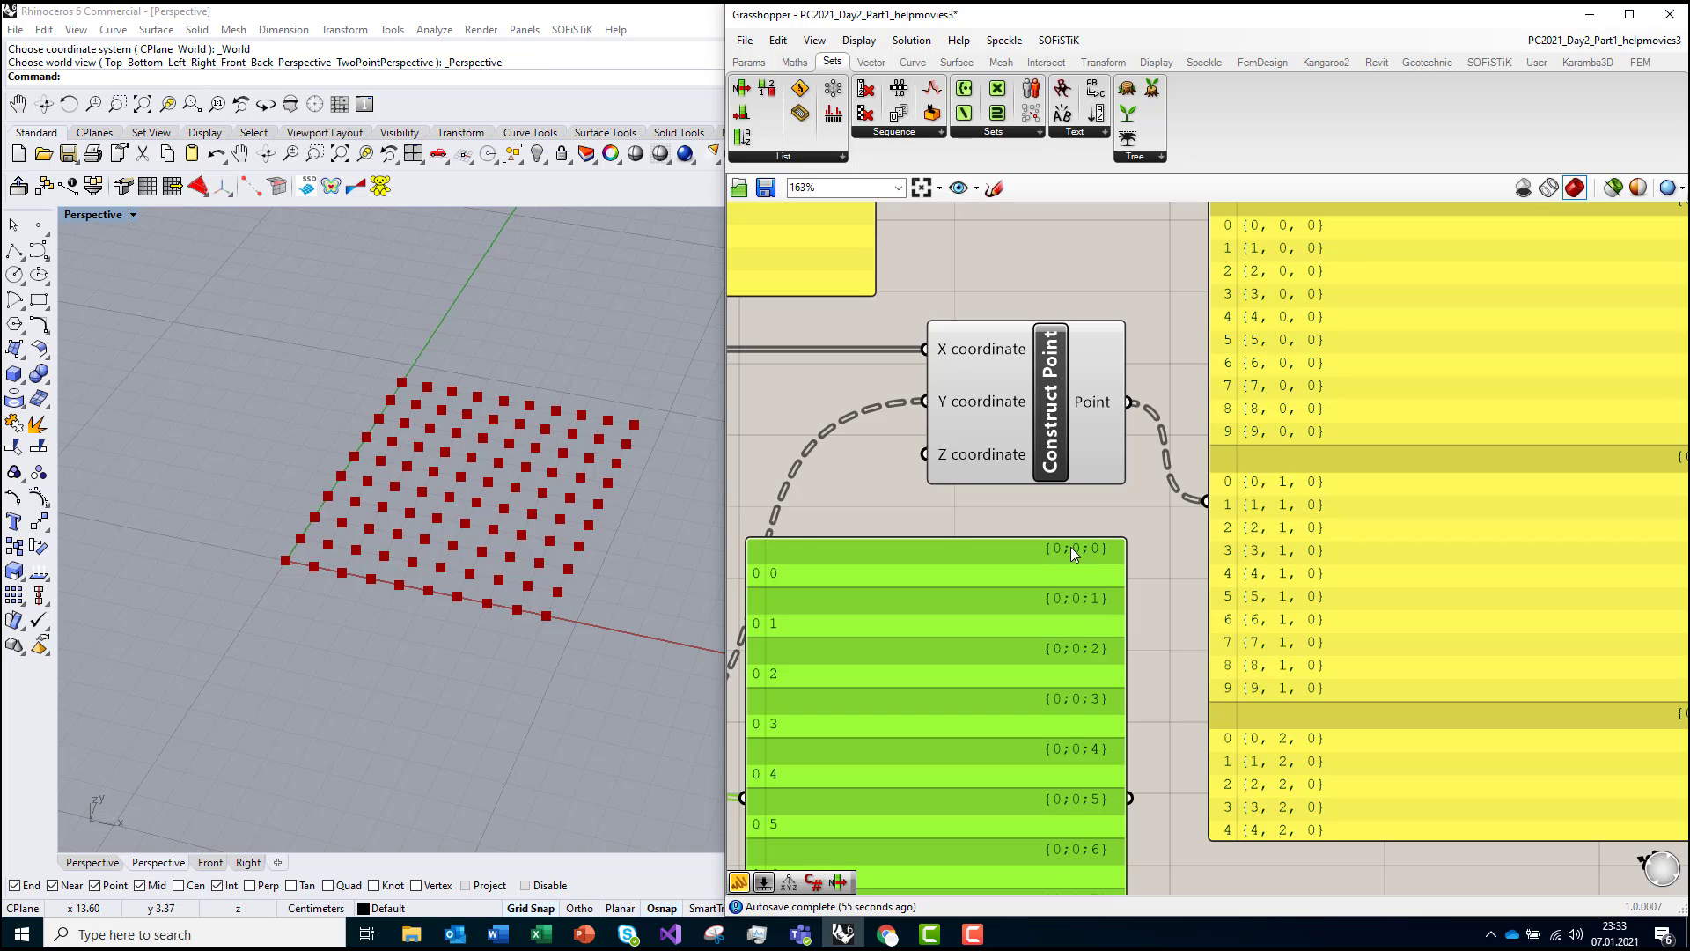
{"action": "scroll", "coordinate": [1091, 526], "scroll_direction": "down", "scroll_amount": 2}
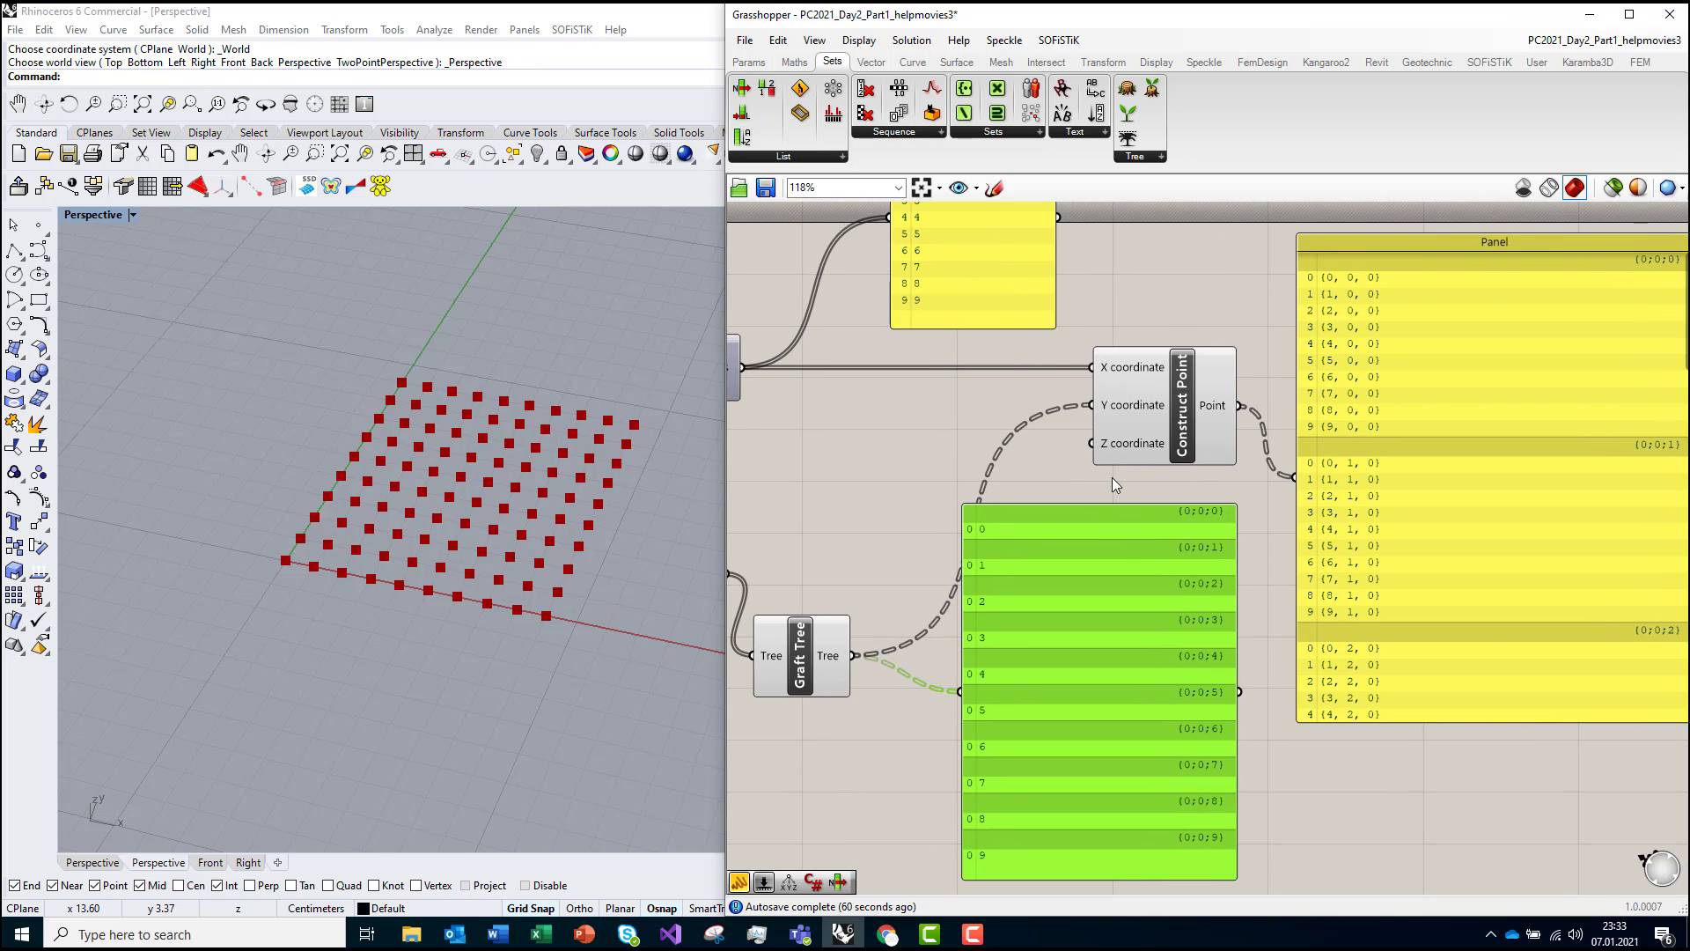
{"action": "scroll", "coordinate": [1109, 478], "scroll_direction": "down", "scroll_amount": 2}
{"action": "scroll", "coordinate": [878, 604], "scroll_direction": "up", "scroll_amount": 3}
{"action": "scroll", "coordinate": [910, 626], "scroll_direction": "up", "scroll_amount": 1}
{"action": "right_click", "coordinate": [910, 626]}
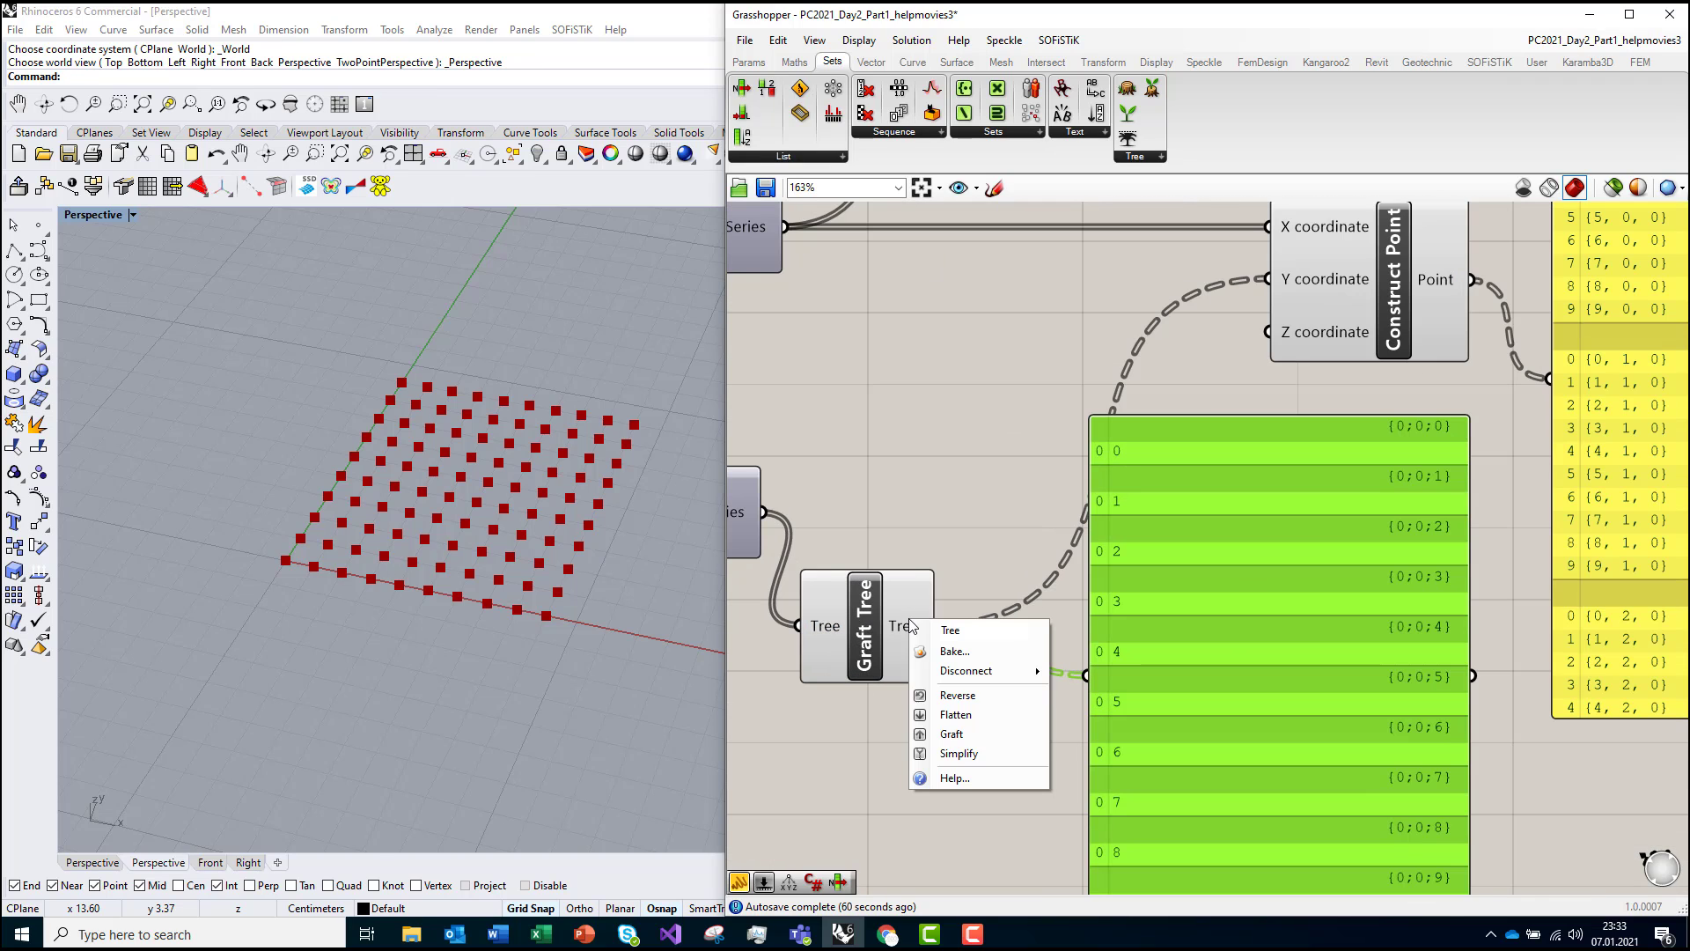
{"action": "left_click", "coordinate": [958, 754]}
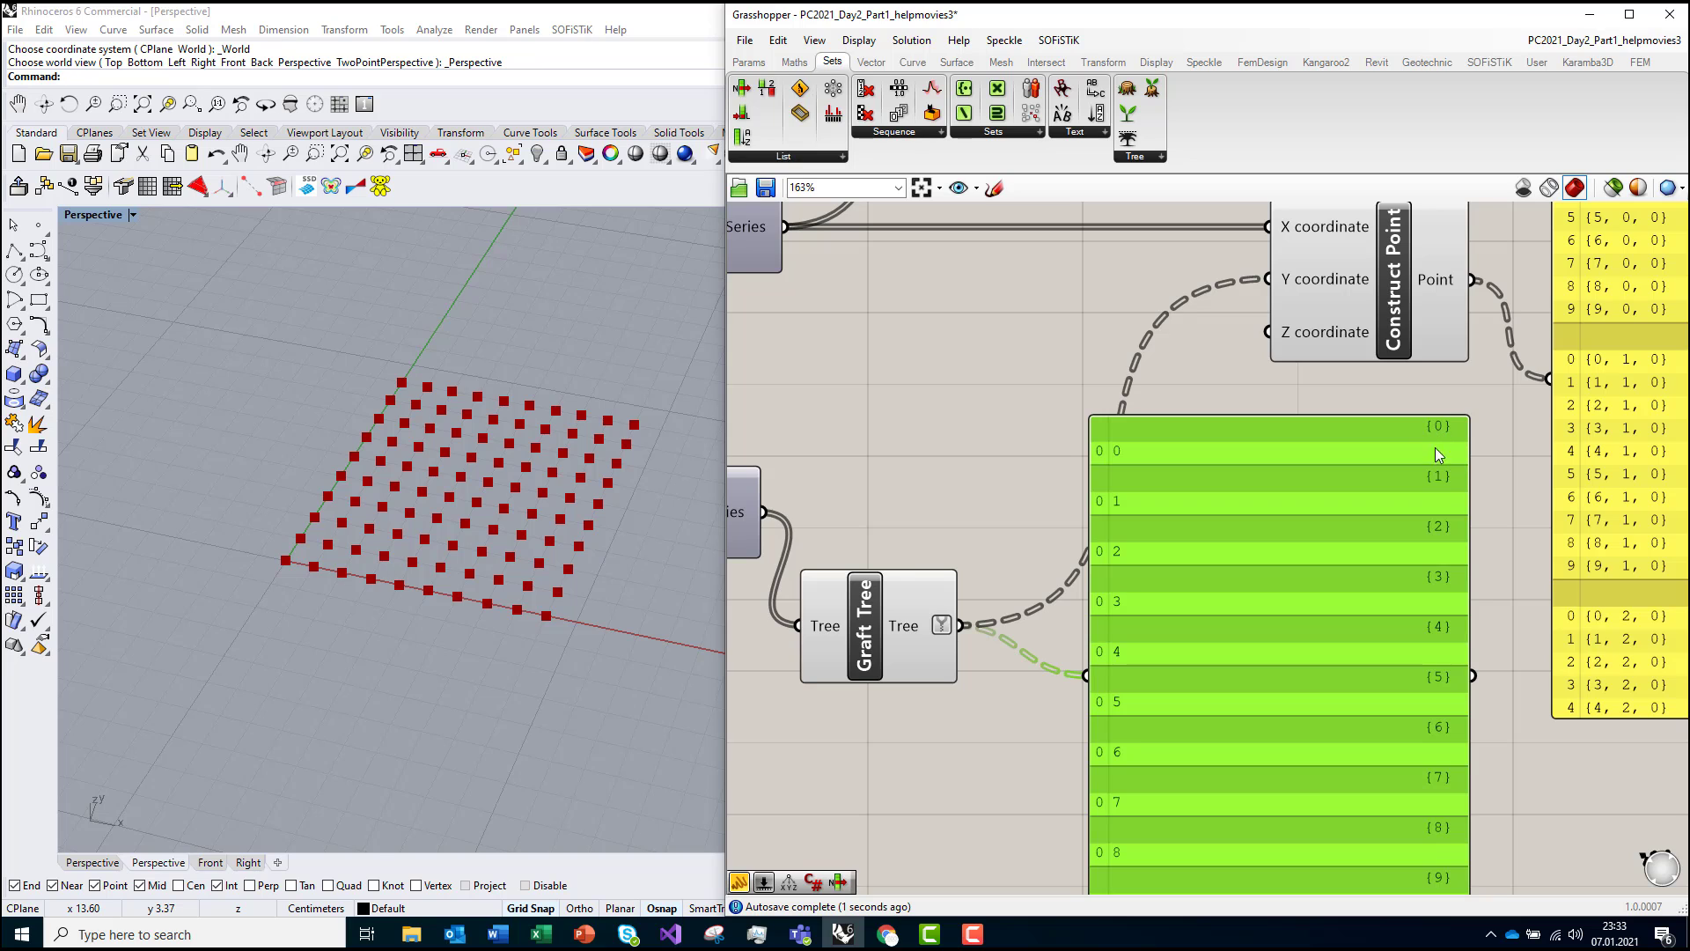
{"action": "scroll", "coordinate": [1238, 653], "scroll_direction": "down", "scroll_amount": 3}
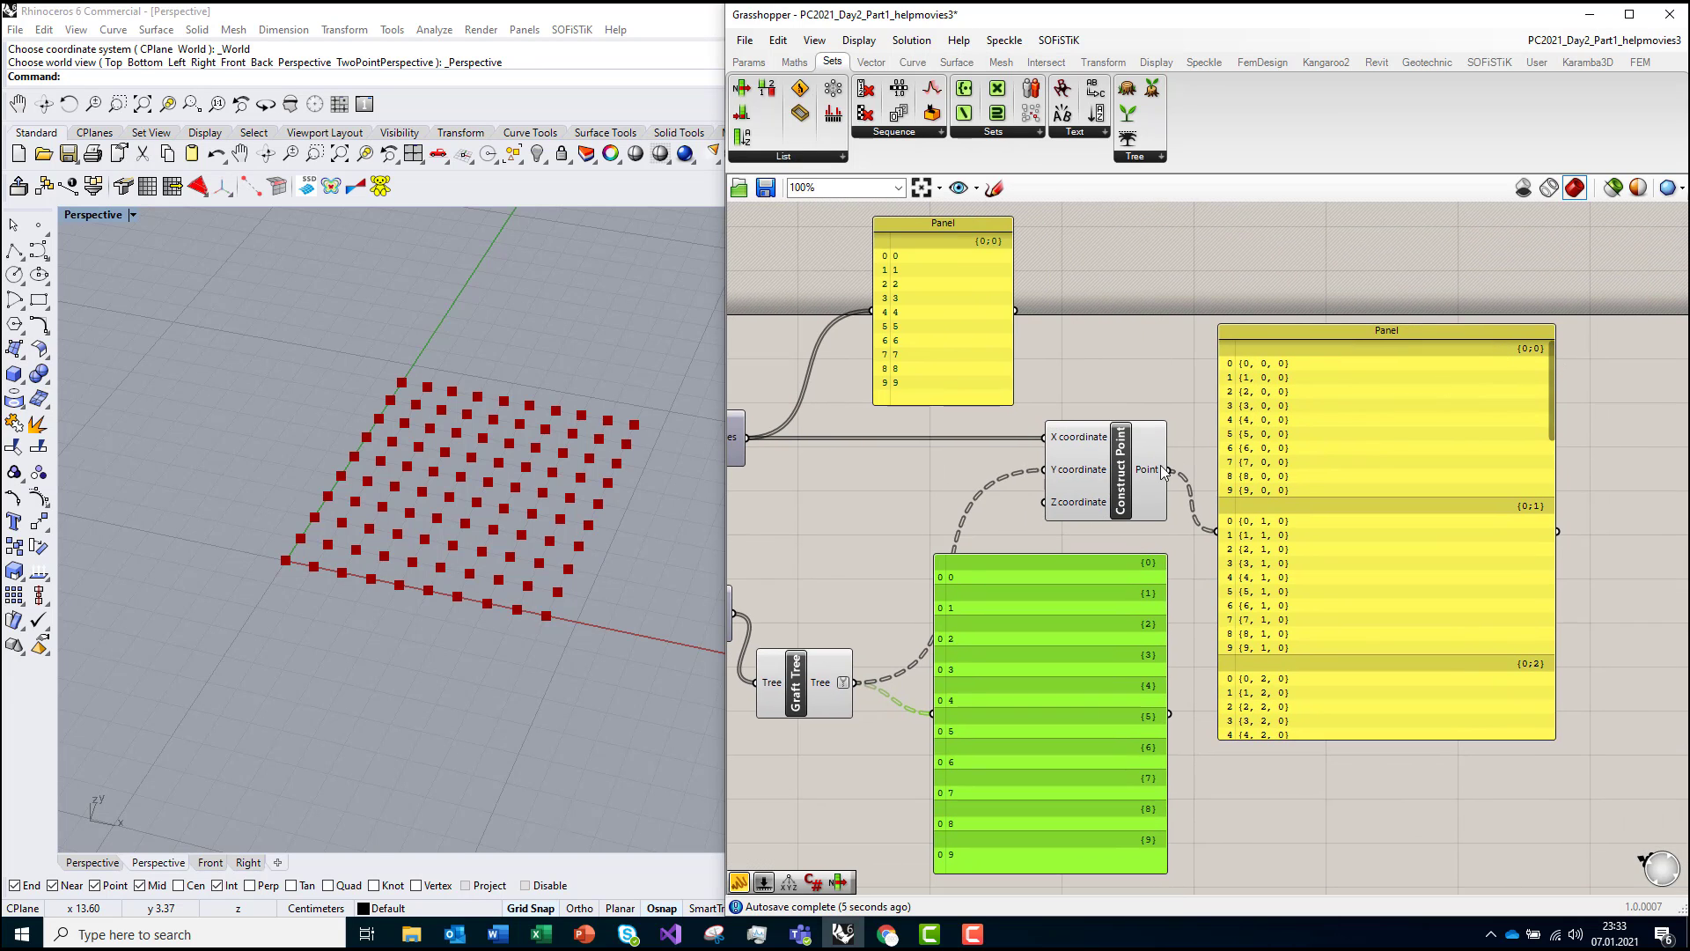
Step: Turn on Simplify for the Construct Point output and move its Panel up and to the right to free canvas space
{"action": "right_click", "coordinate": [1164, 471]}
{"action": "left_click", "coordinate": [1213, 602]}
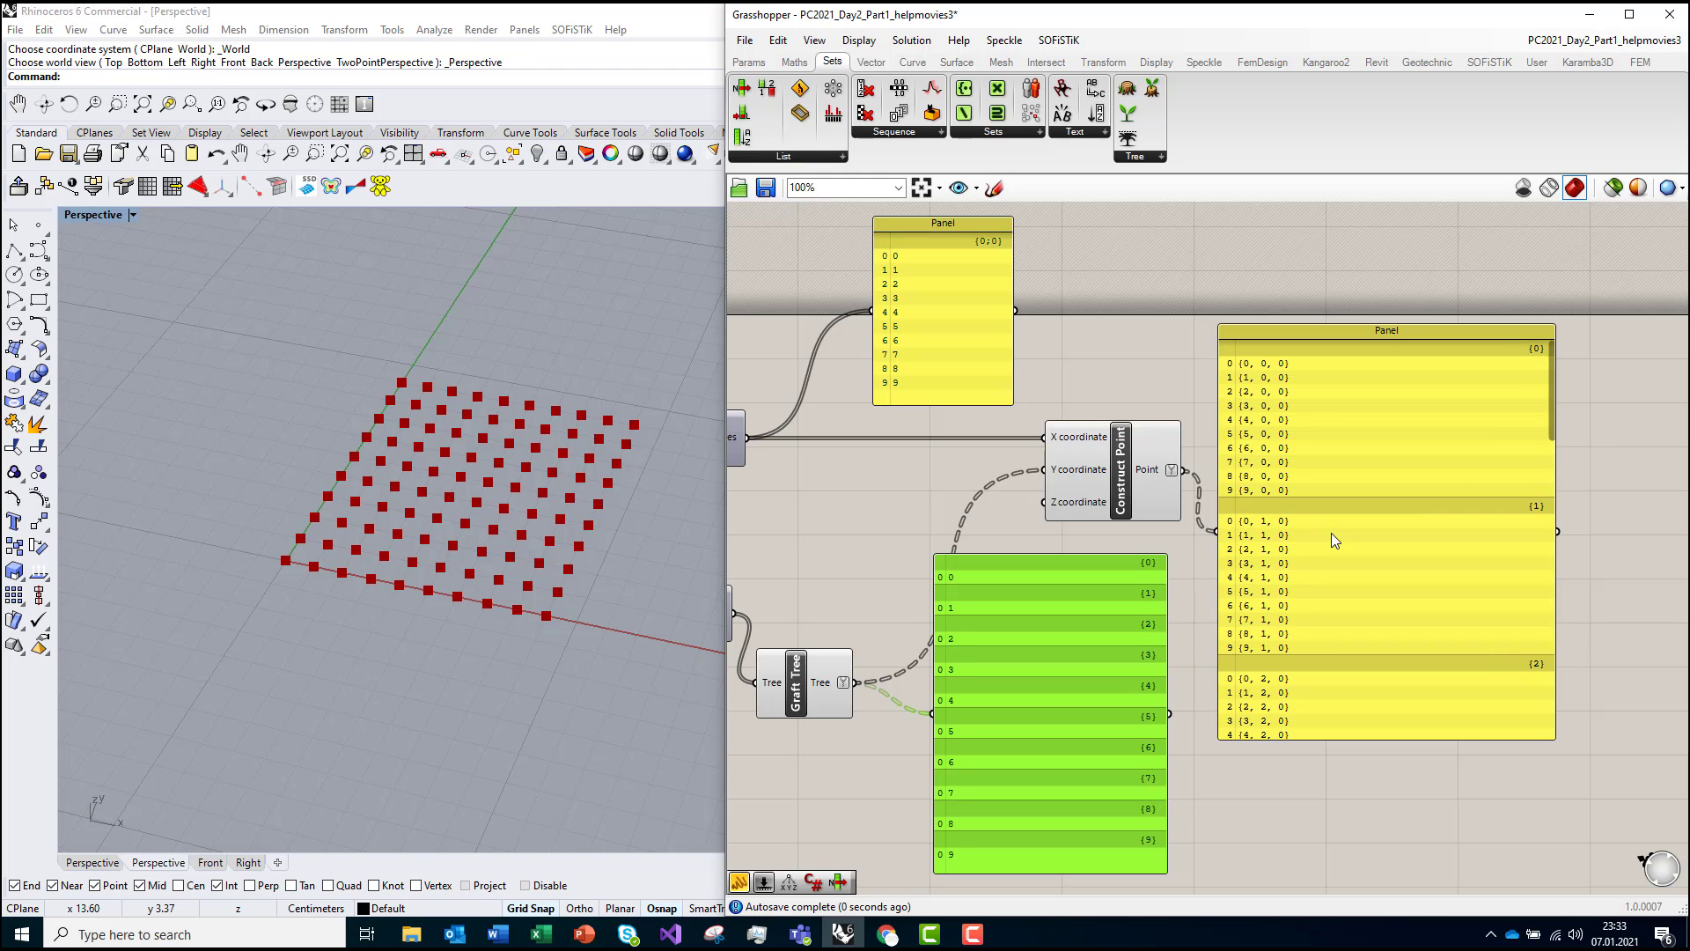
{"action": "mouse_move", "coordinate": [1549, 366]}
{"action": "left_mouse_down"}
{"action": "mouse_move", "coordinate": [1540, 621]}
{"action": "mouse_move", "coordinate": [1542, 345]}
{"action": "left_mouse_up"}
{"action": "left_click_drag", "start_coordinate": [1292, 521], "coordinate": [1411, 386]}
Step: Add a PolyLine component below the points Panel and connect the Construct Point output to its Vertices
{"action": "double_click", "coordinate": [1282, 674]}
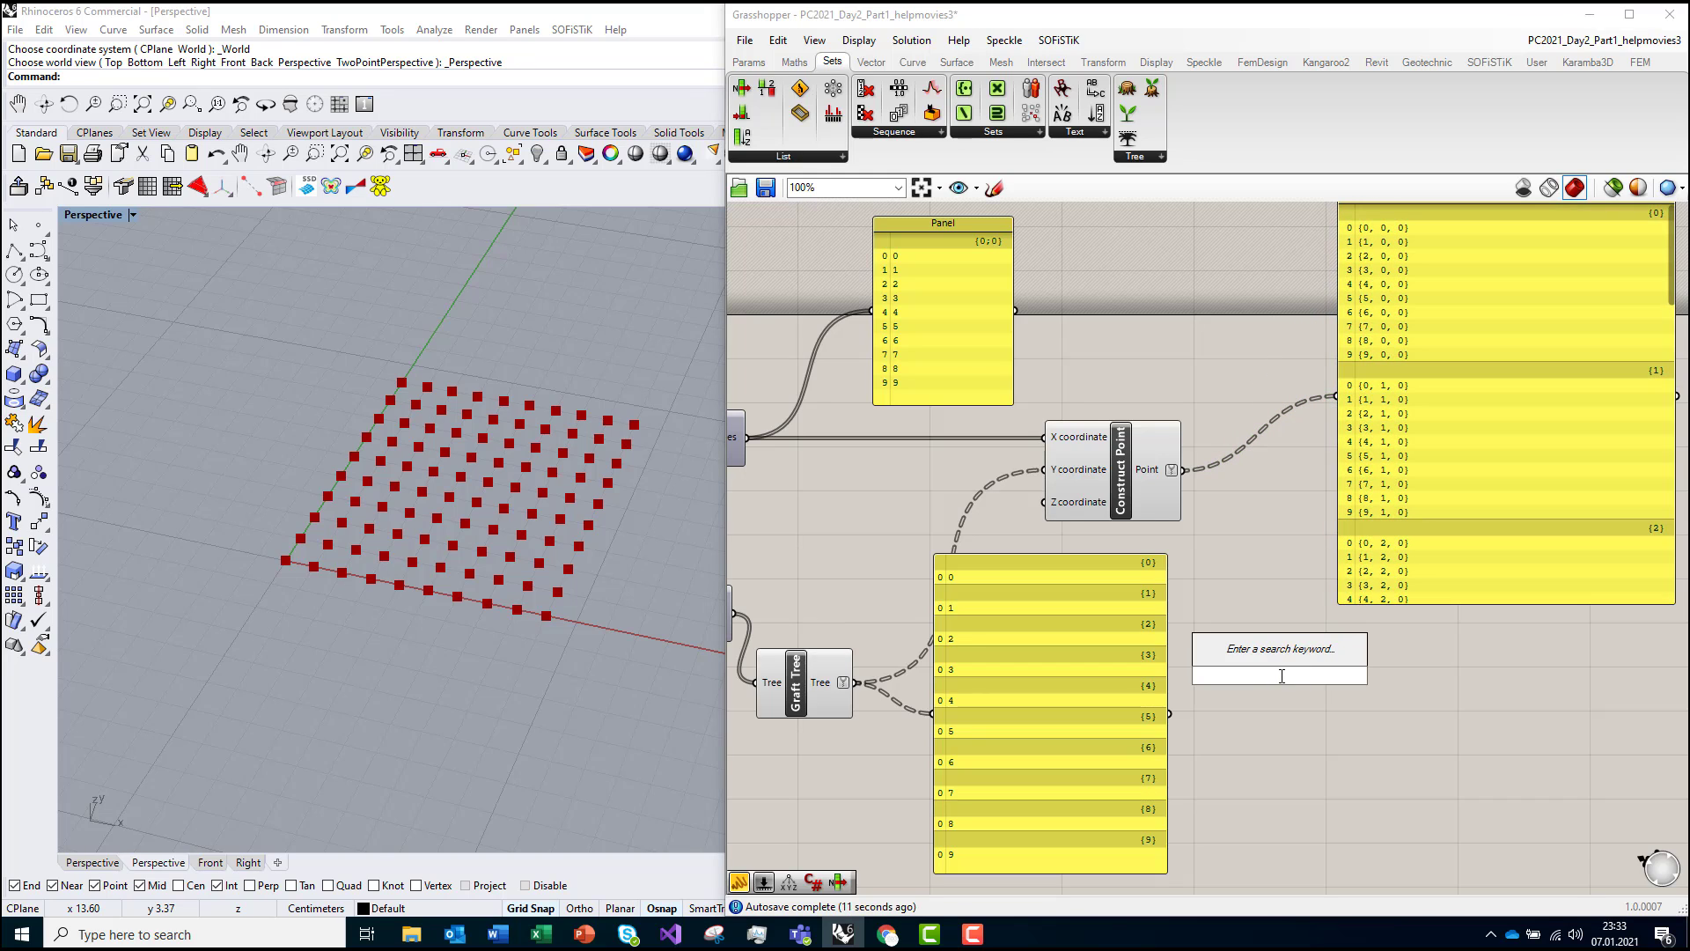
{"action": "type", "text": "polyline"}
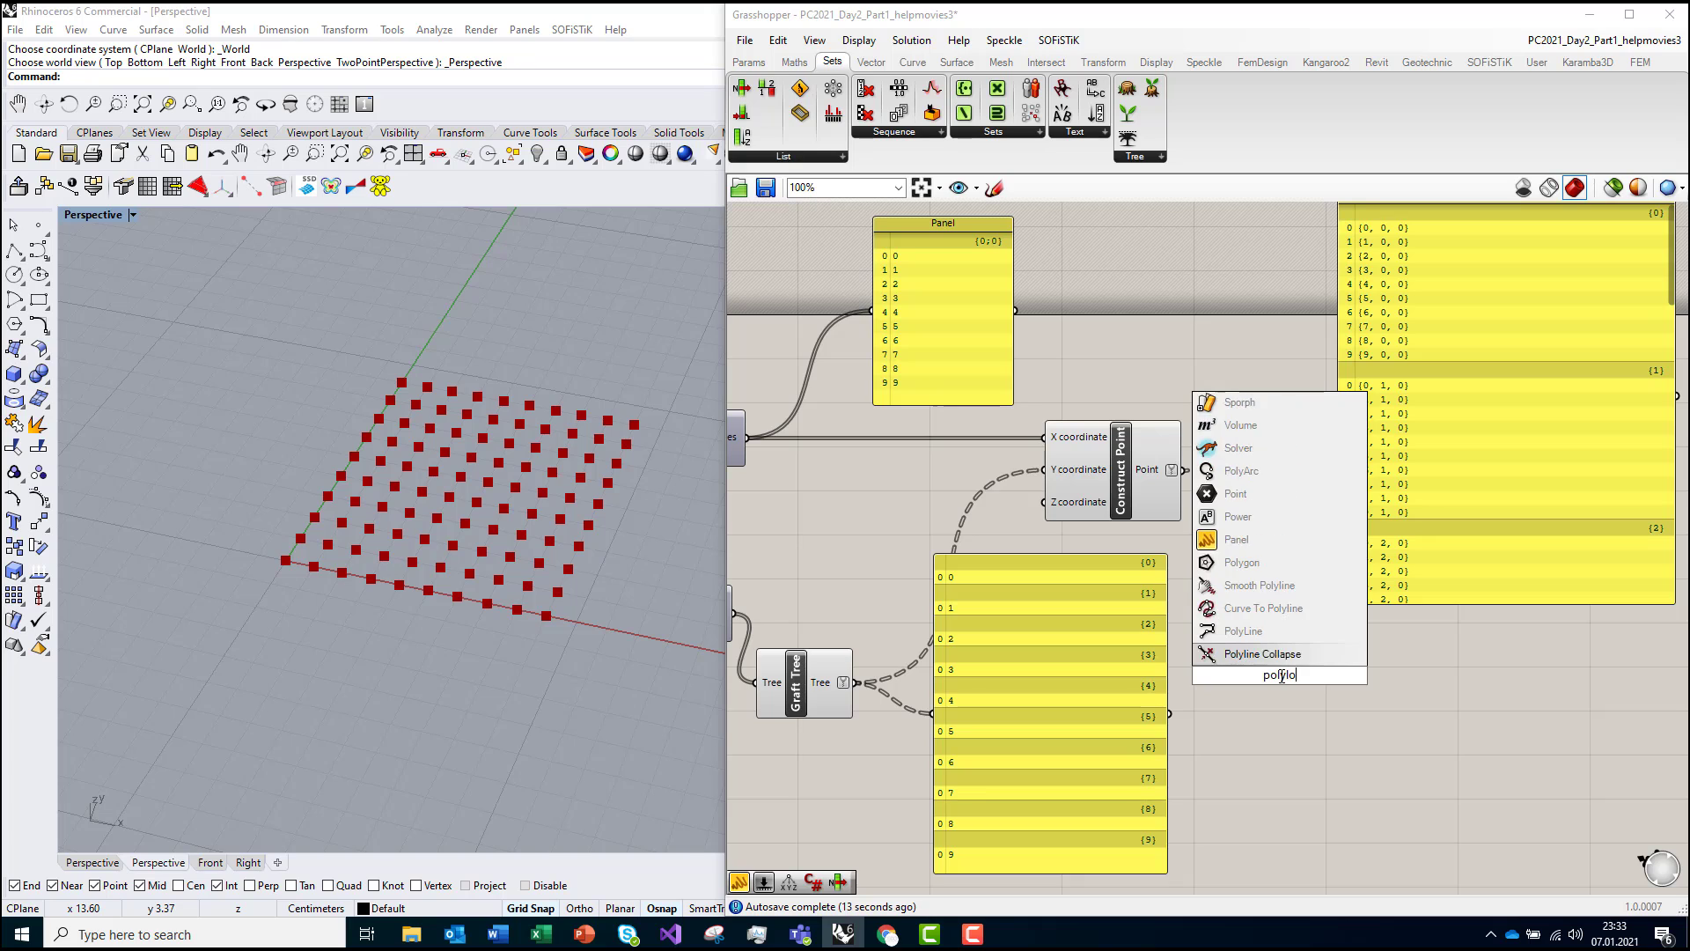
{"action": "key", "text": "Return"}
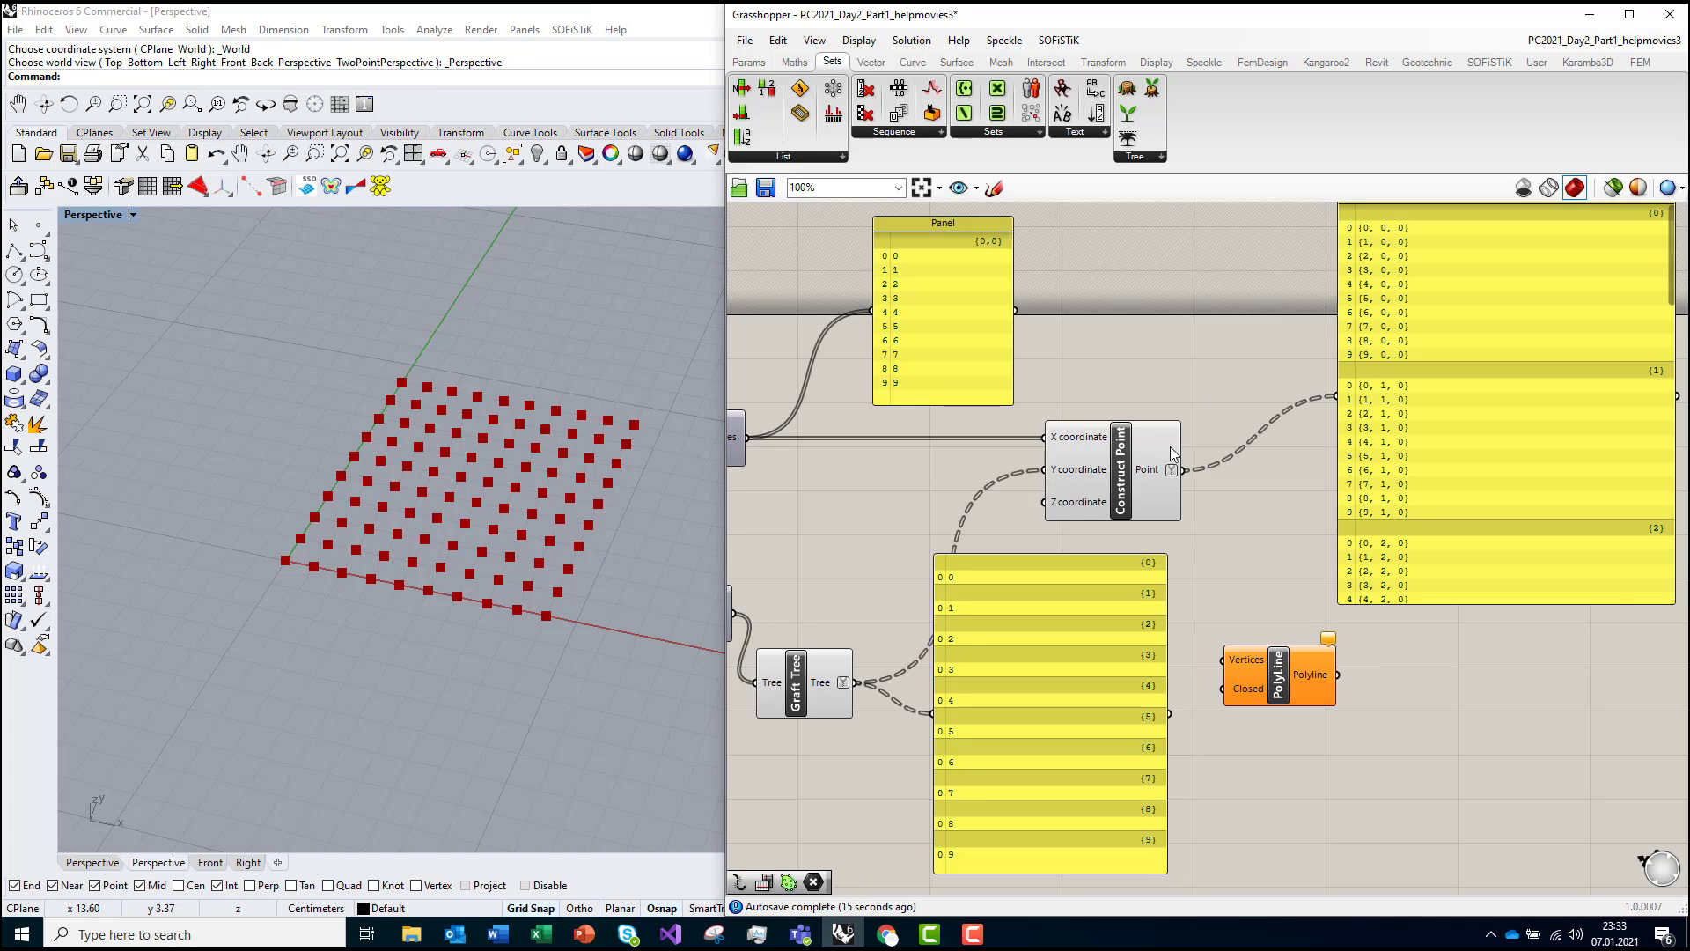
{"action": "left_click_drag", "start_coordinate": [1206, 527], "coordinate": [1290, 667]}
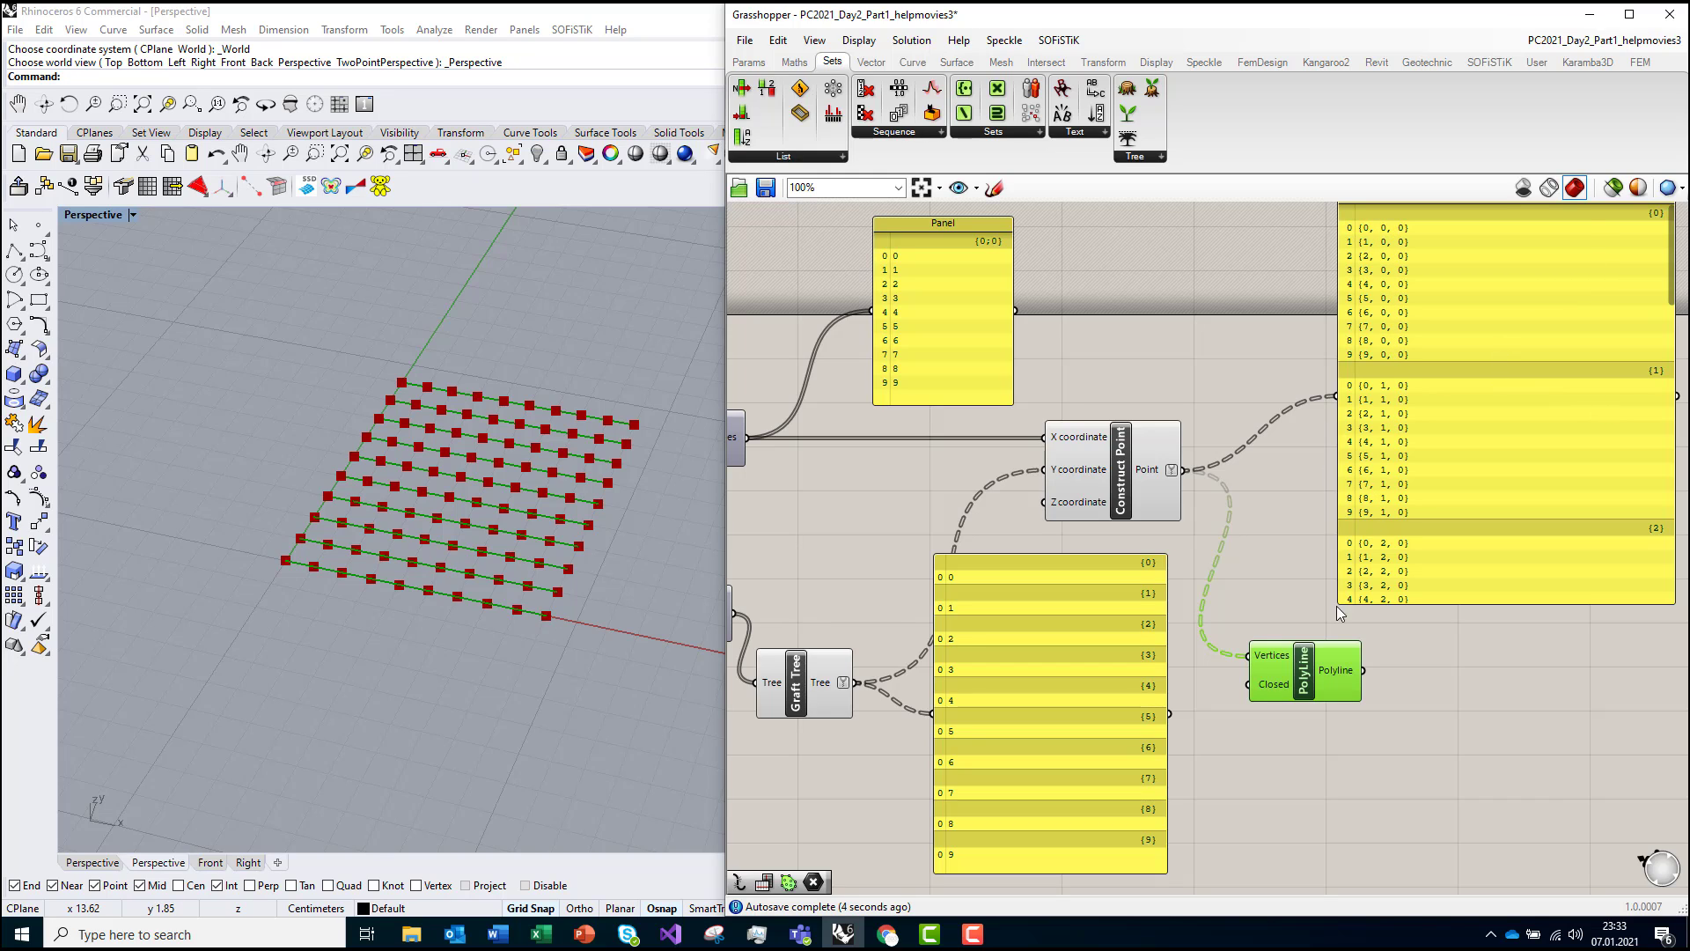
Step: Add a Flip Matrix component above PolyLine and connect the Construct Point output to its Data input
{"action": "right_click_drag", "start_coordinate": [1336, 606], "coordinate": [1268, 561]}
{"action": "double_click", "coordinate": [1412, 711]}
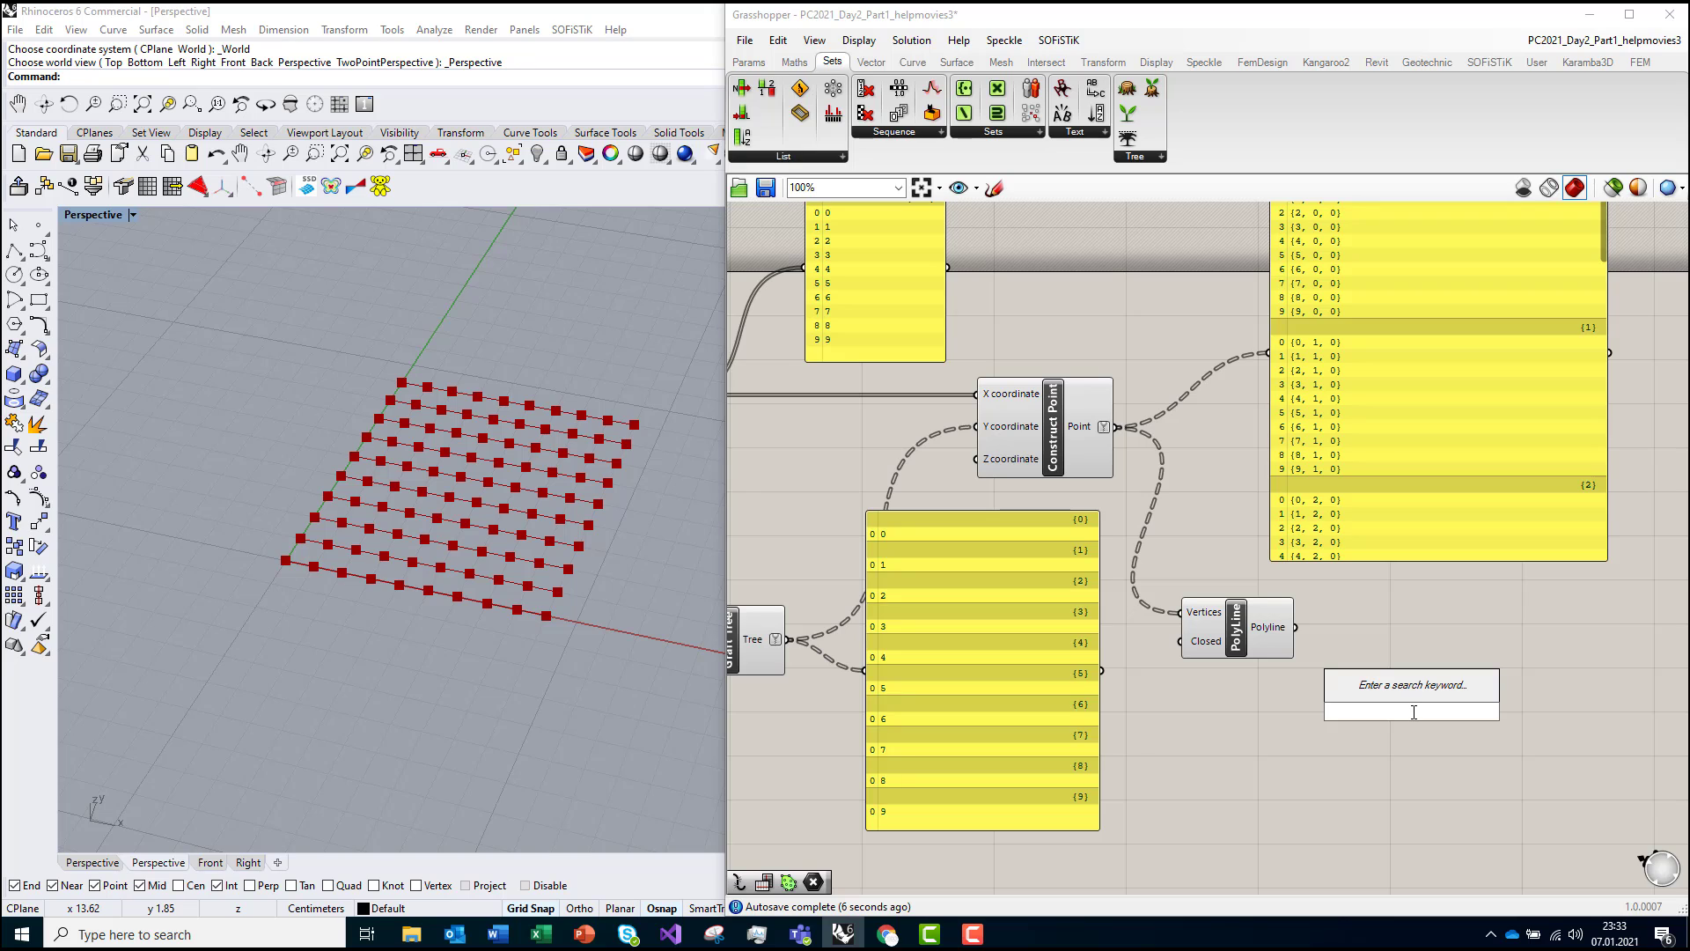
{"action": "type", "text": "flip"}
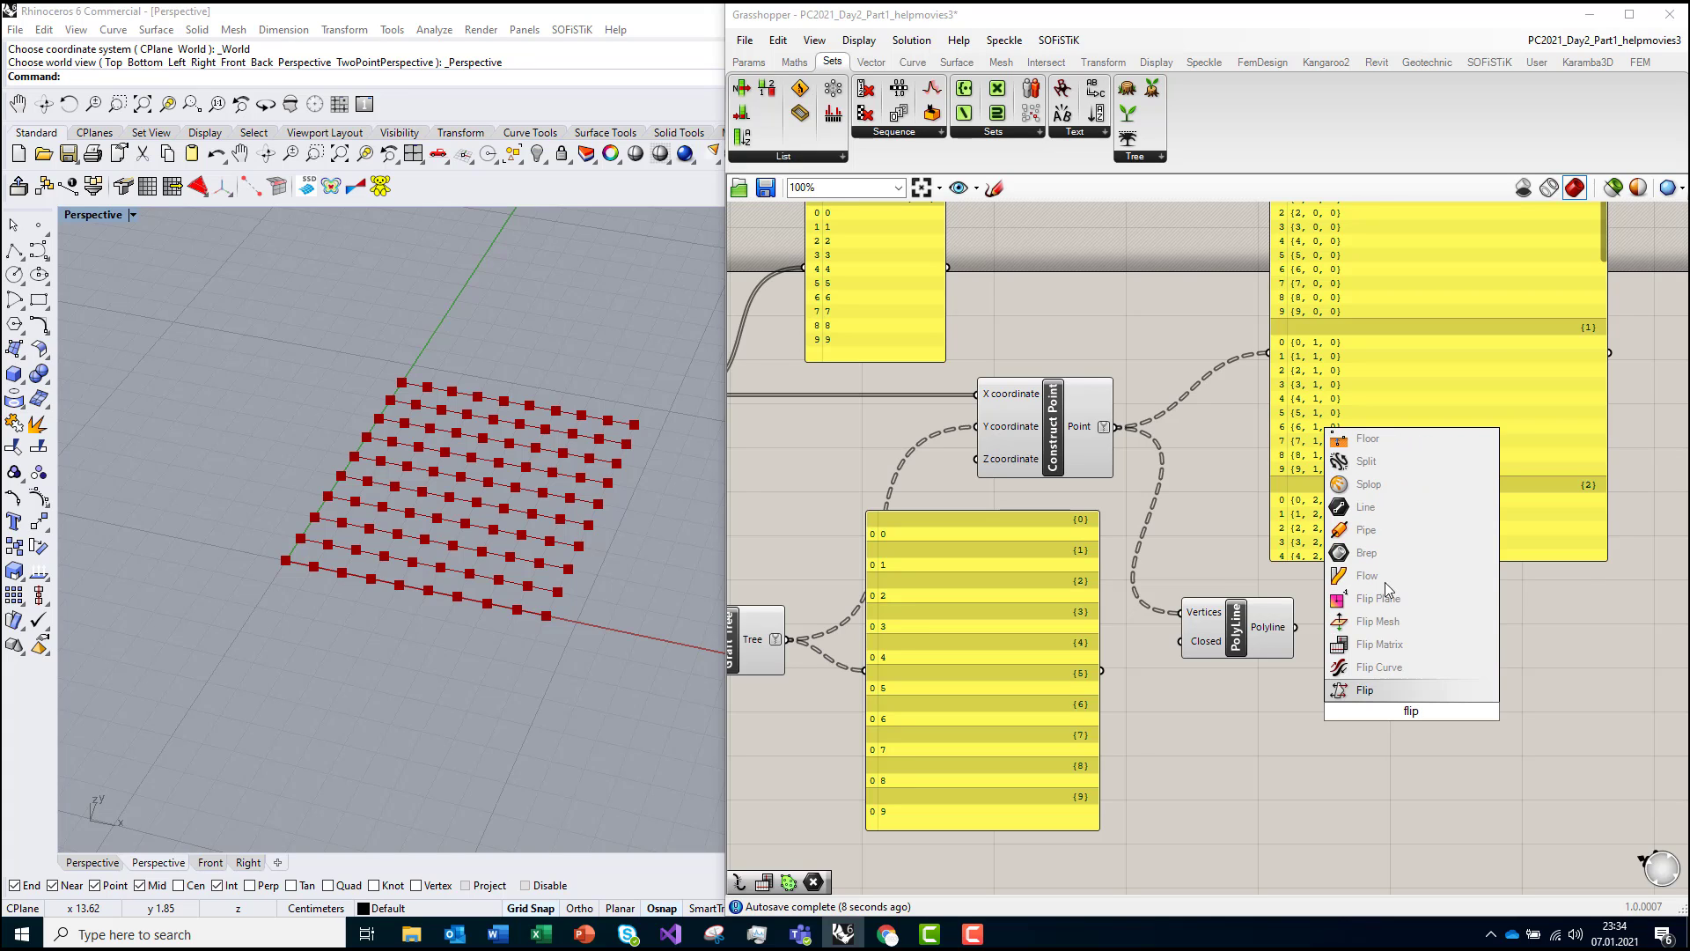
{"action": "left_click", "coordinate": [1386, 649]}
{"action": "left_click_drag", "start_coordinate": [1390, 687], "coordinate": [1199, 505]}
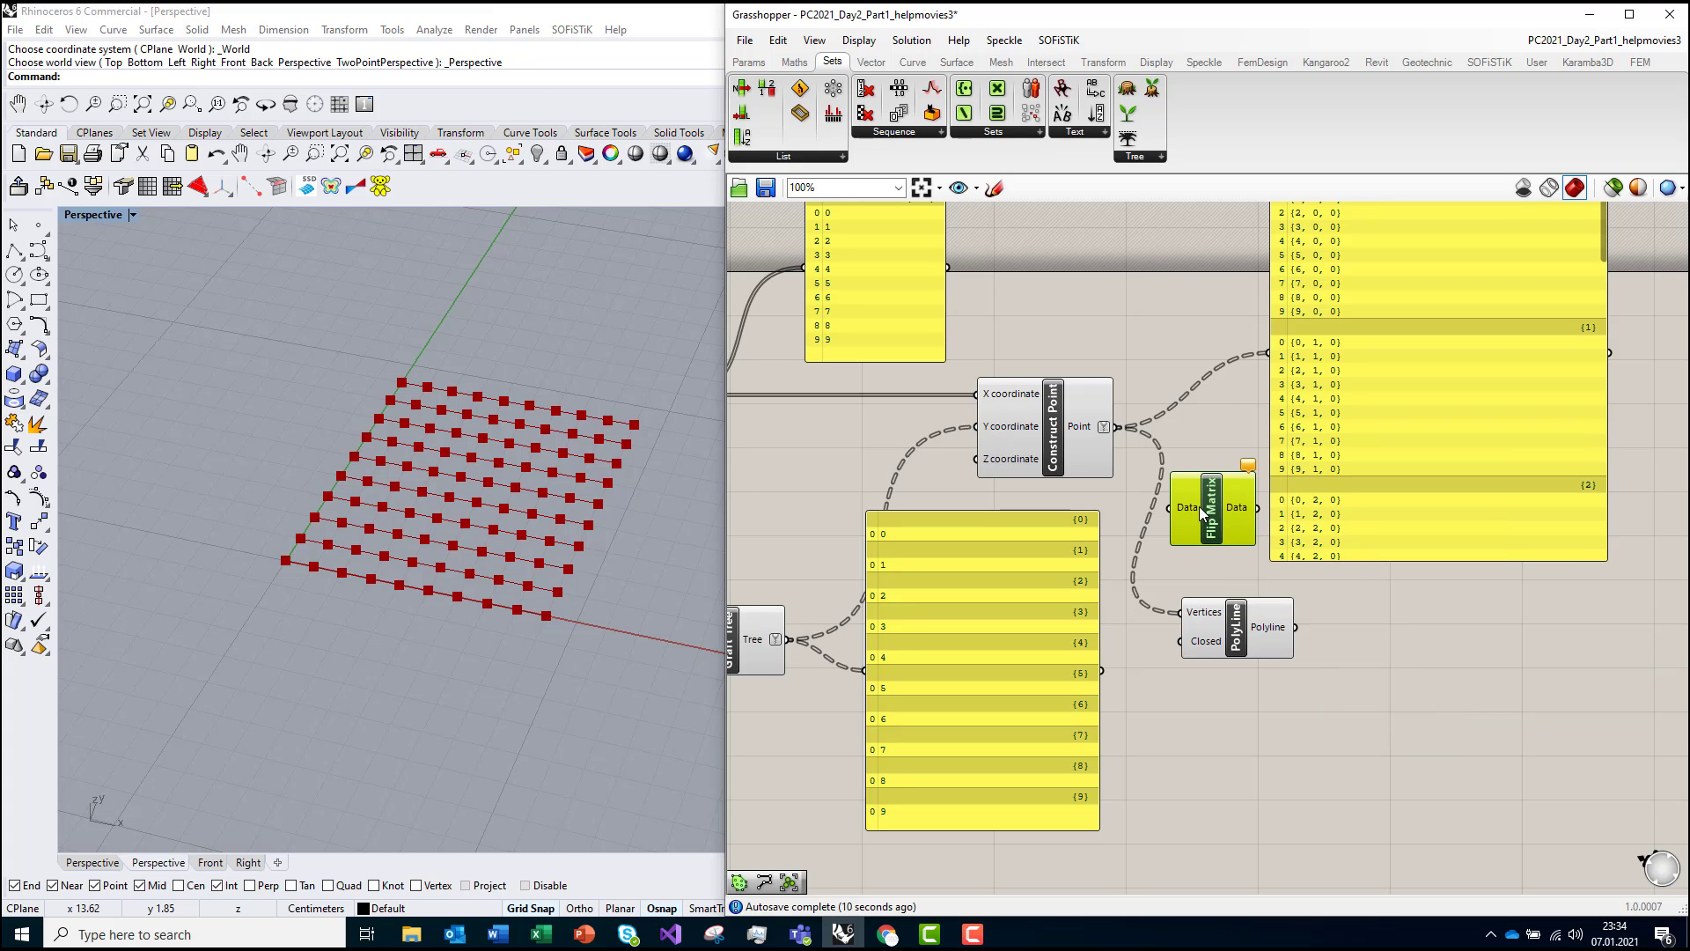
{"action": "left_click_drag", "start_coordinate": [1116, 427], "coordinate": [1175, 508]}
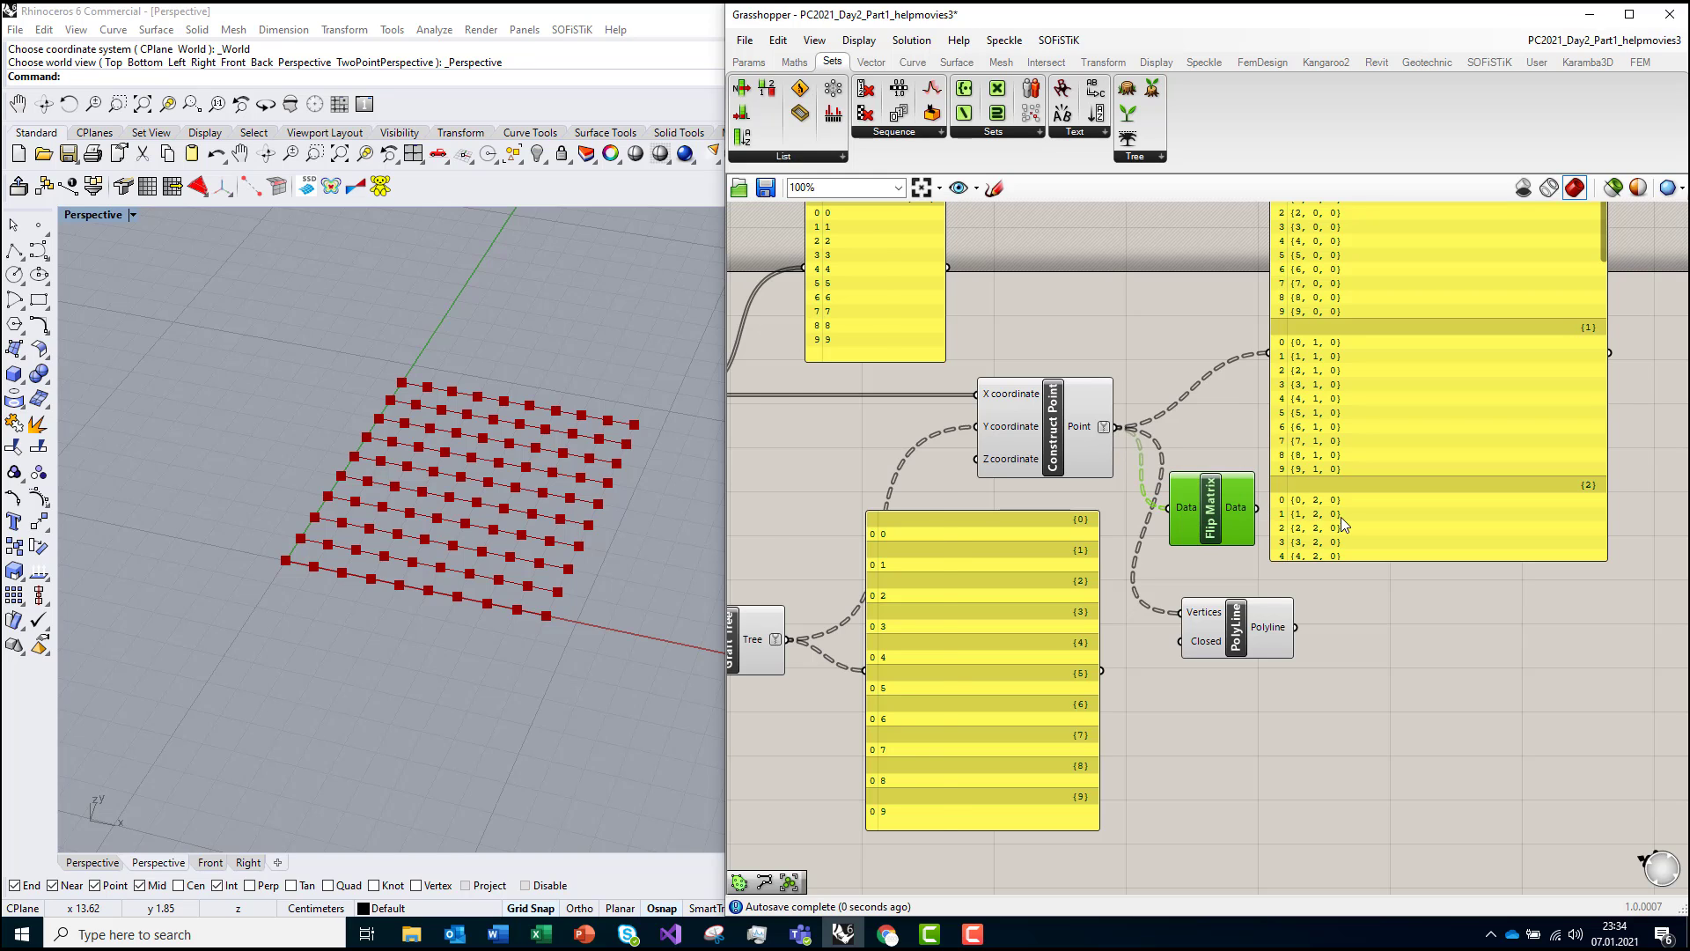
Step: Move PolyLine and Flip Matrix further down the canvas, keeping Flip Matrix just above PolyLine
{"action": "scroll", "coordinate": [1340, 516], "scroll_direction": "down", "scroll_amount": 1}
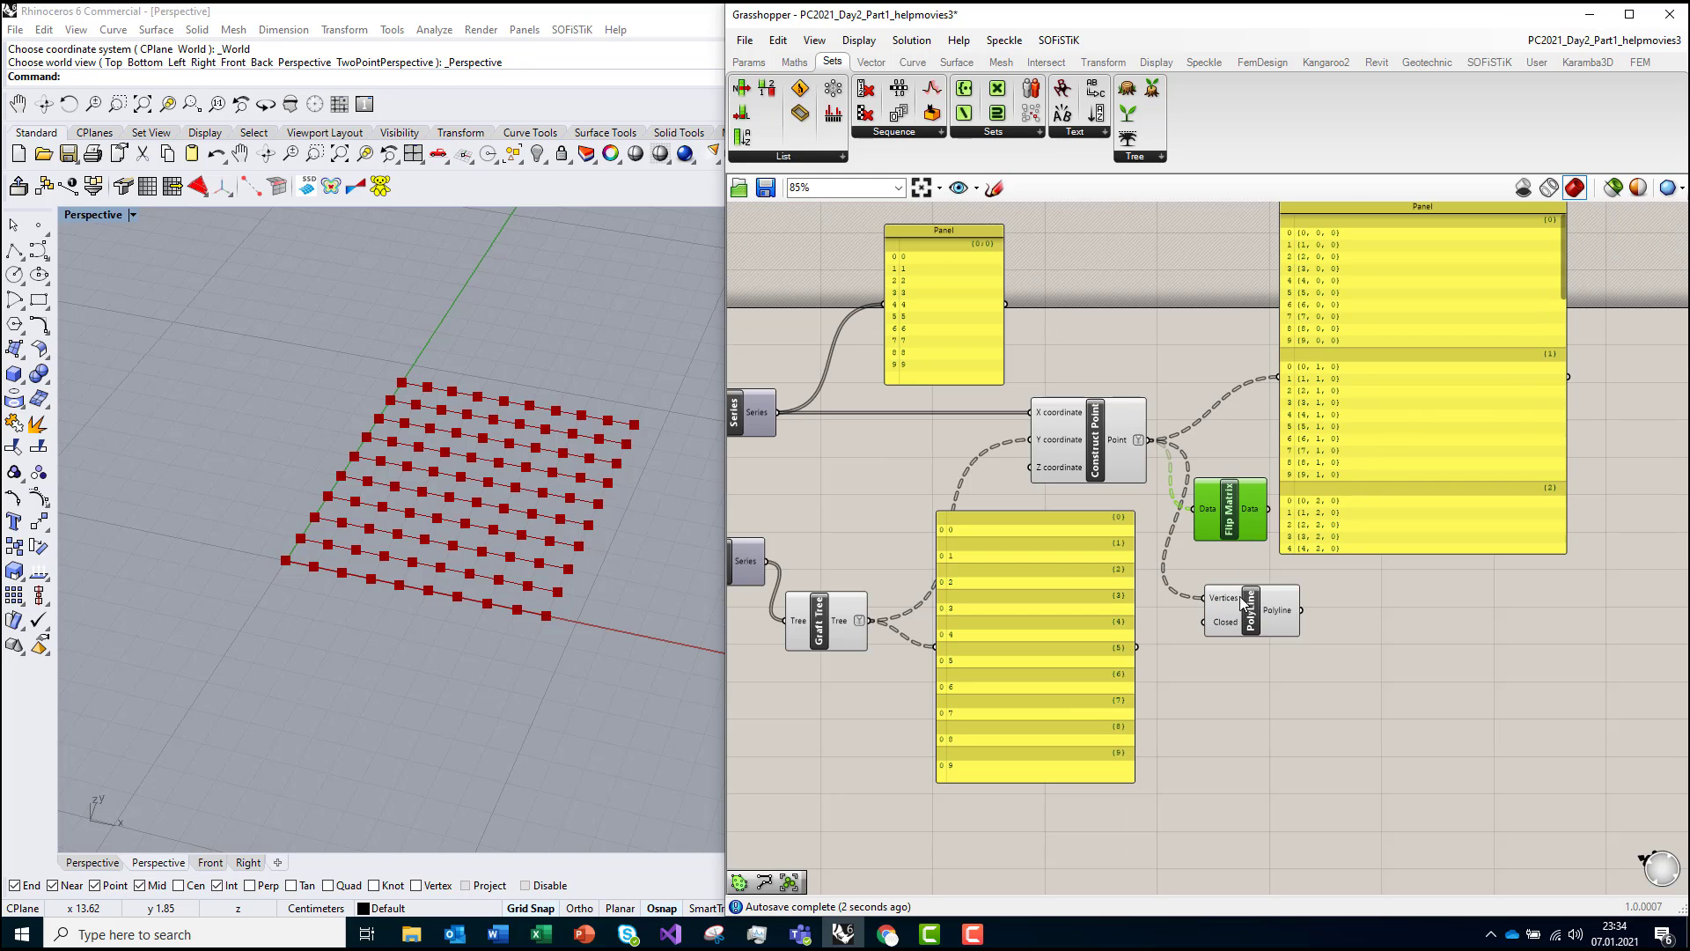
{"action": "left_click_drag", "start_coordinate": [1245, 603], "coordinate": [1237, 688]}
{"action": "left_click_drag", "start_coordinate": [1226, 533], "coordinate": [1210, 613]}
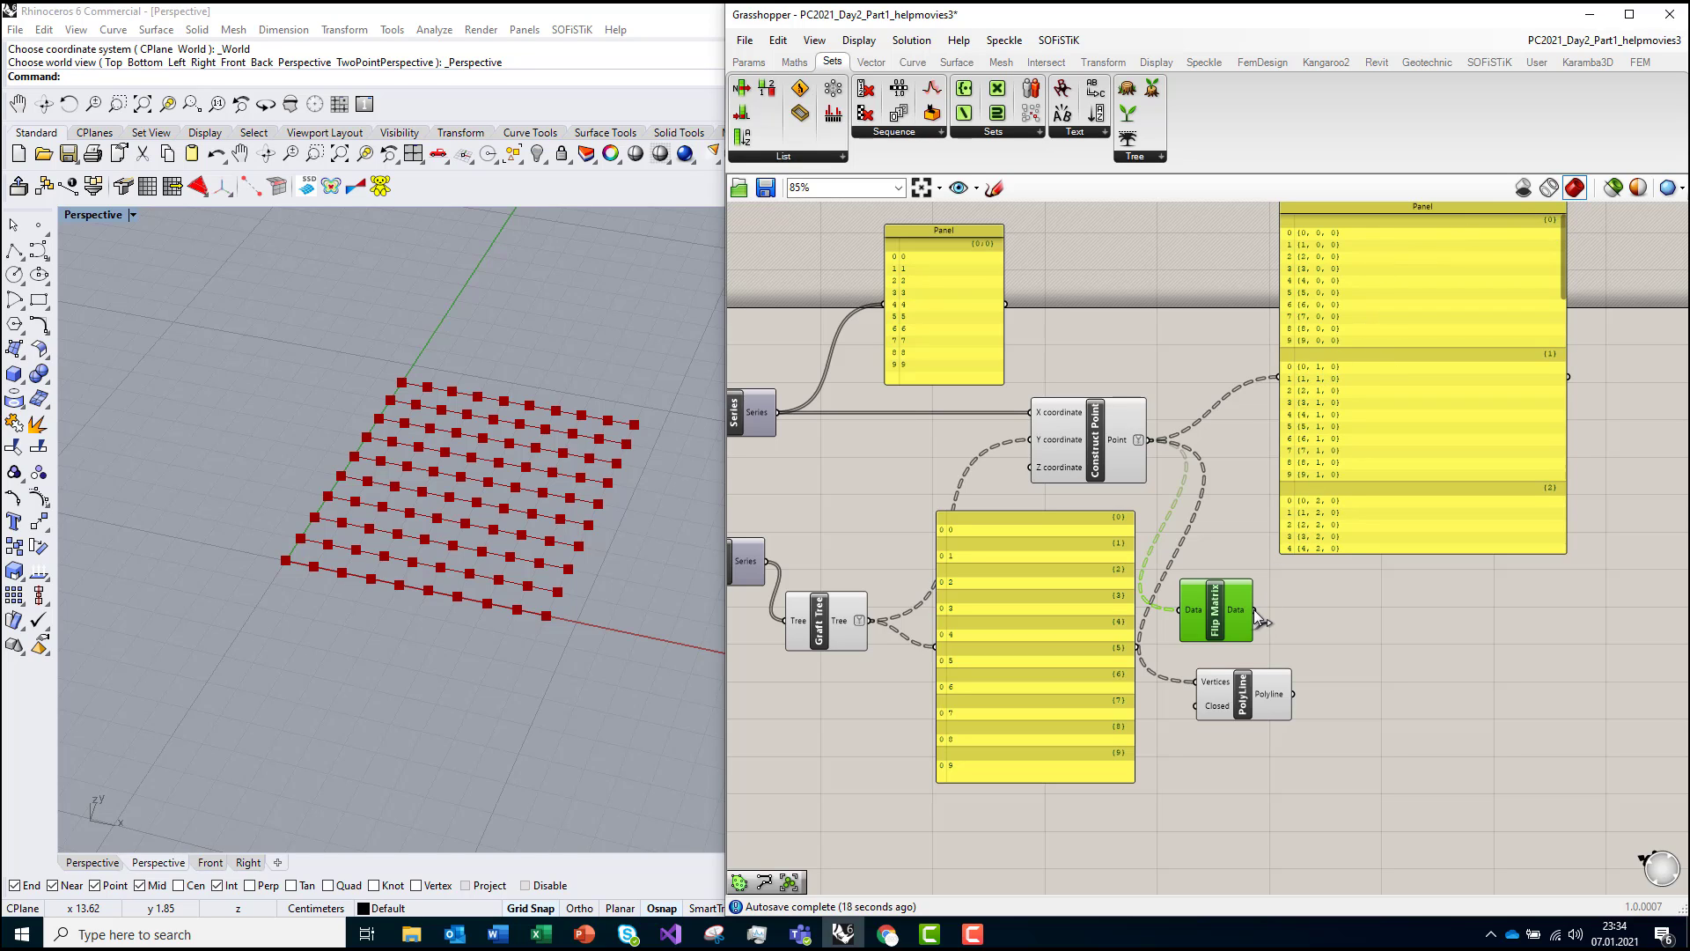
Step: Duplicate PolyLine beside Flip Matrix, feed its Vertices from the flipped Data, and arrange the two PolyLine components one above the other
{"action": "left_click_drag", "start_coordinate": [1243, 713], "coordinate": [1351, 615]}
{"action": "left_click_drag", "start_coordinate": [1247, 721], "coordinate": [1249, 720]}
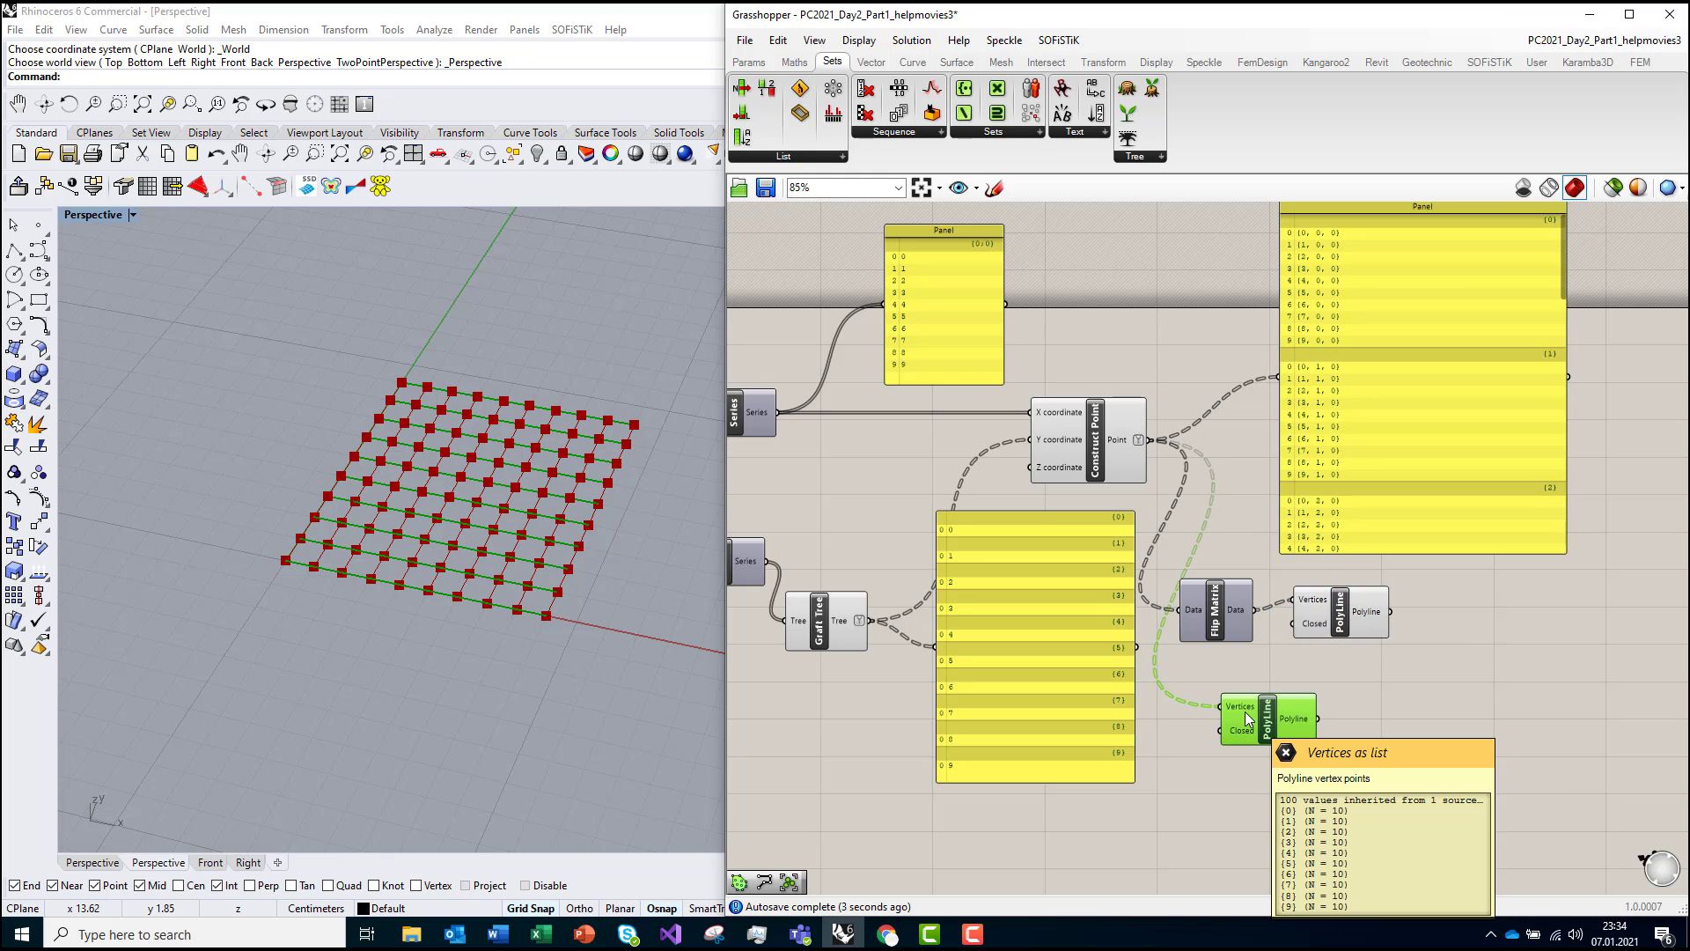
{"action": "left_click_drag", "start_coordinate": [1337, 620], "coordinate": [1357, 622]}
{"action": "left_click_drag", "start_coordinate": [1257, 722], "coordinate": [1343, 702]}
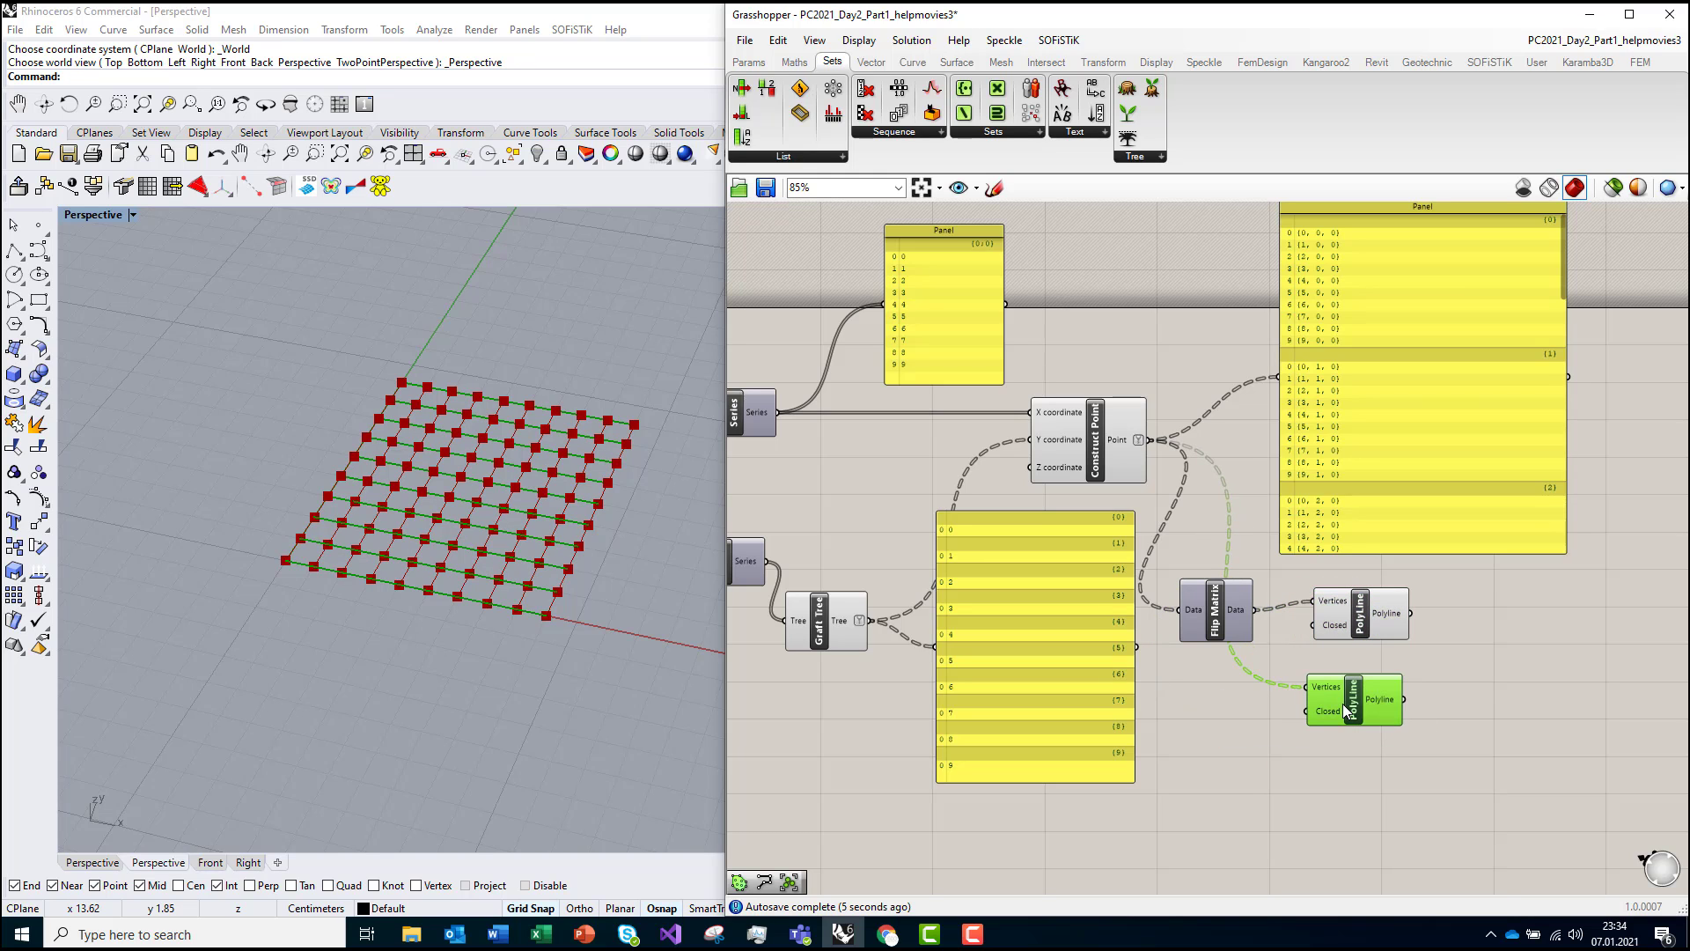